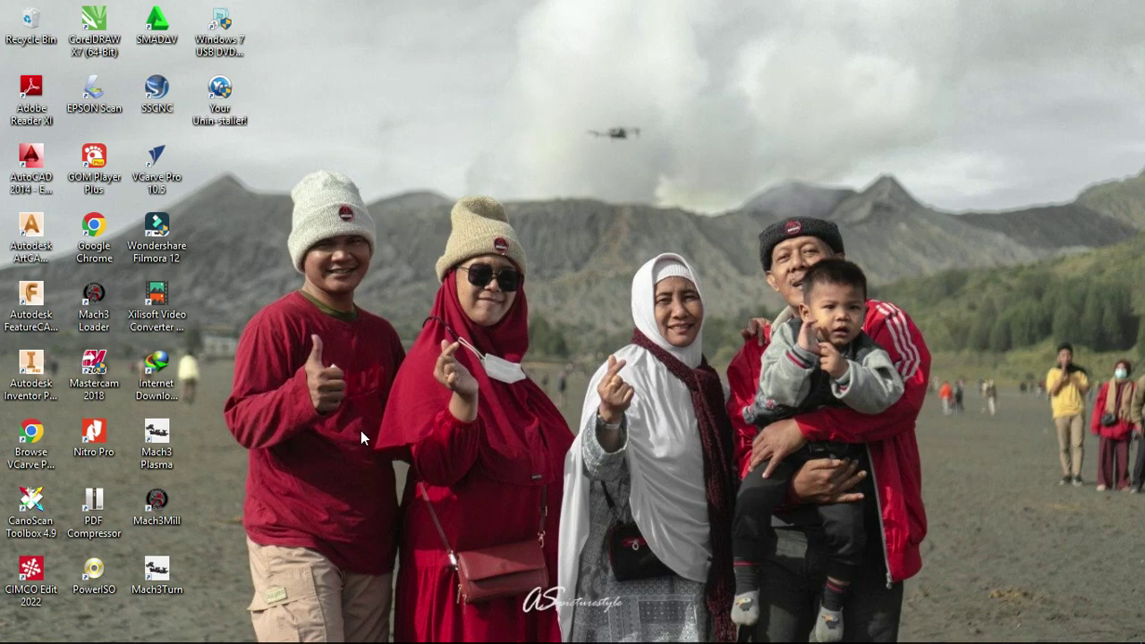
Launch CIMCO Edit 2022 from its desktop shortcut
double_click(26, 588)
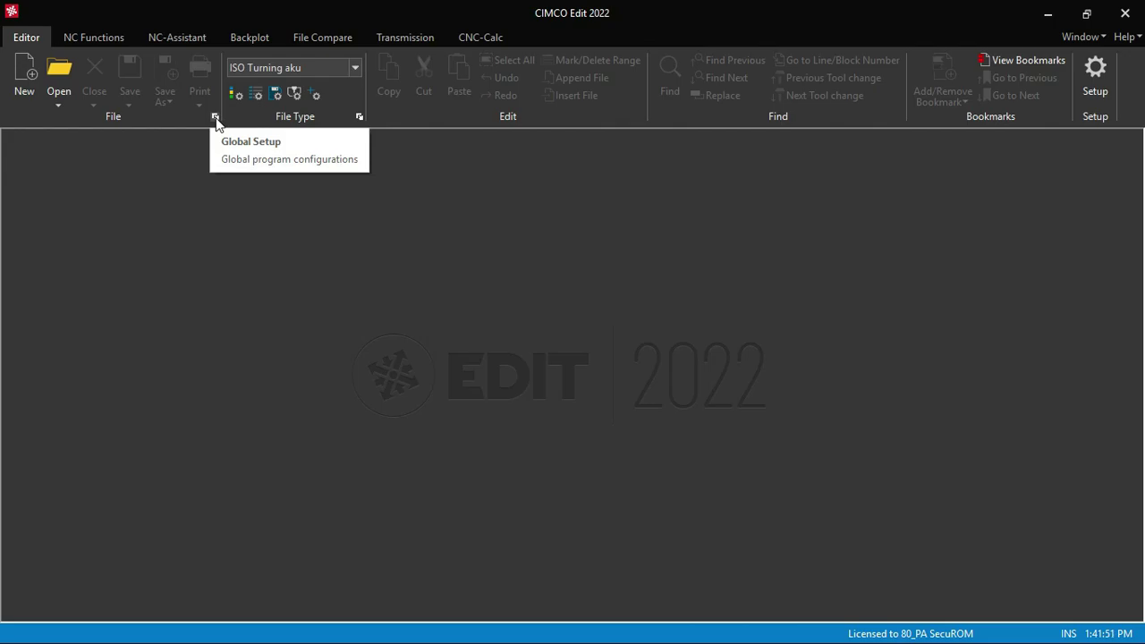
In Global Setup's File Types list, select ISO Turning and start adding a new file type
click(1086, 87)
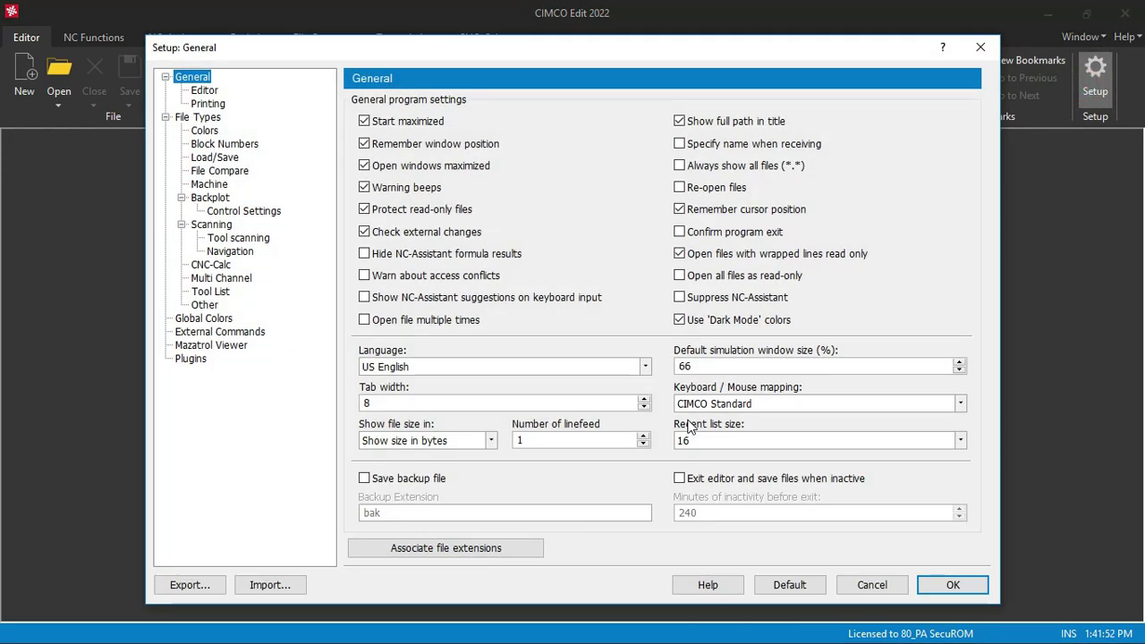
click(205, 91)
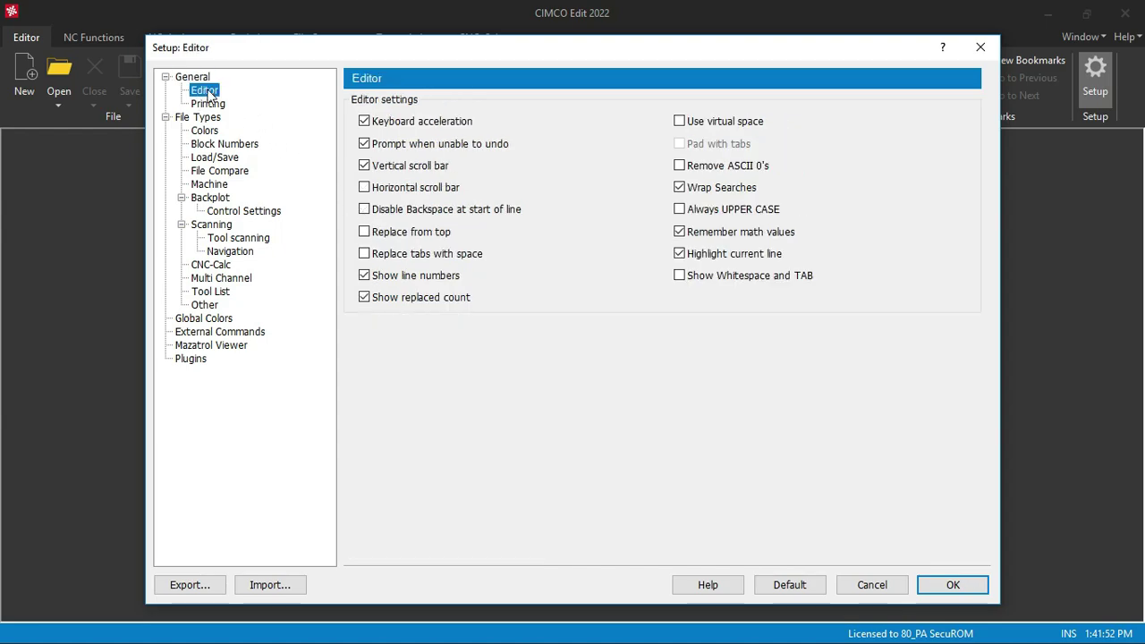
click(208, 104)
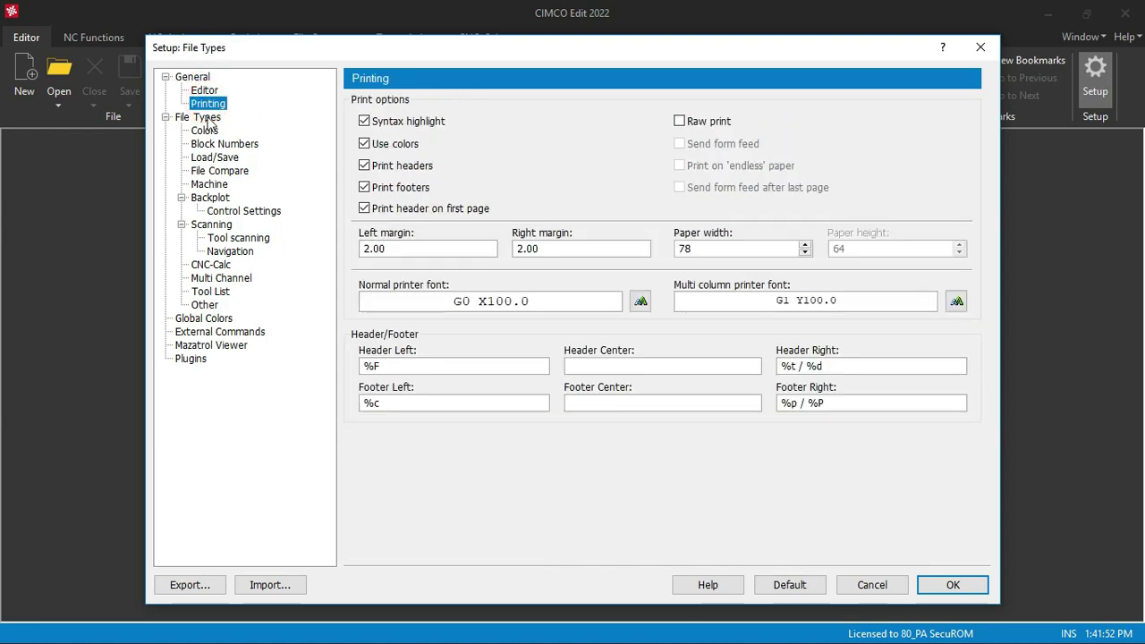
click(208, 119)
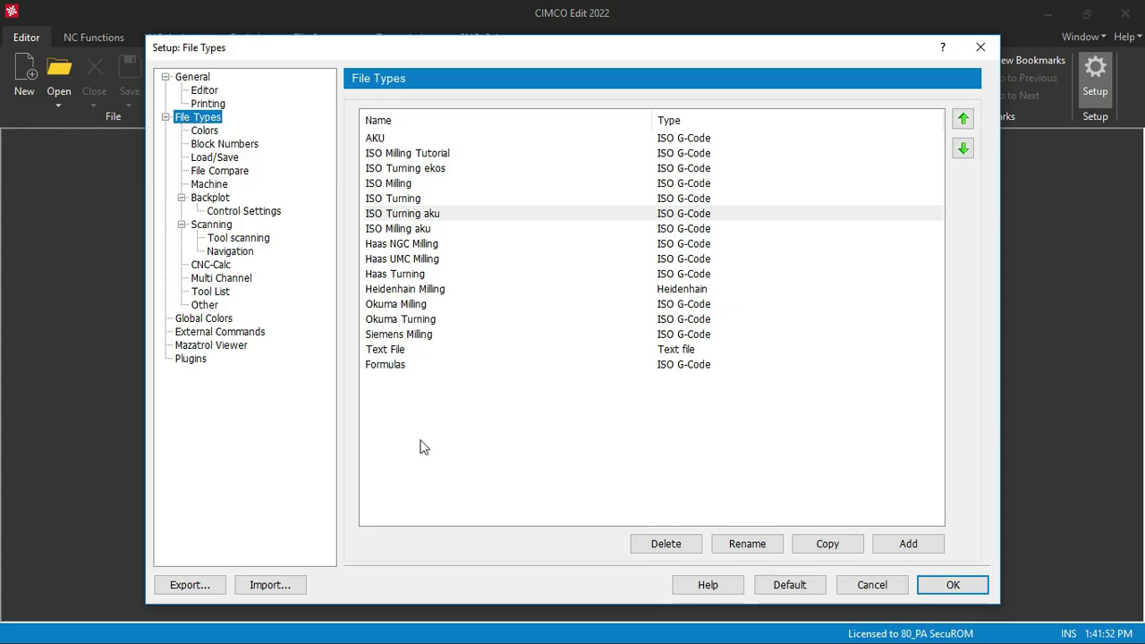
click(414, 201)
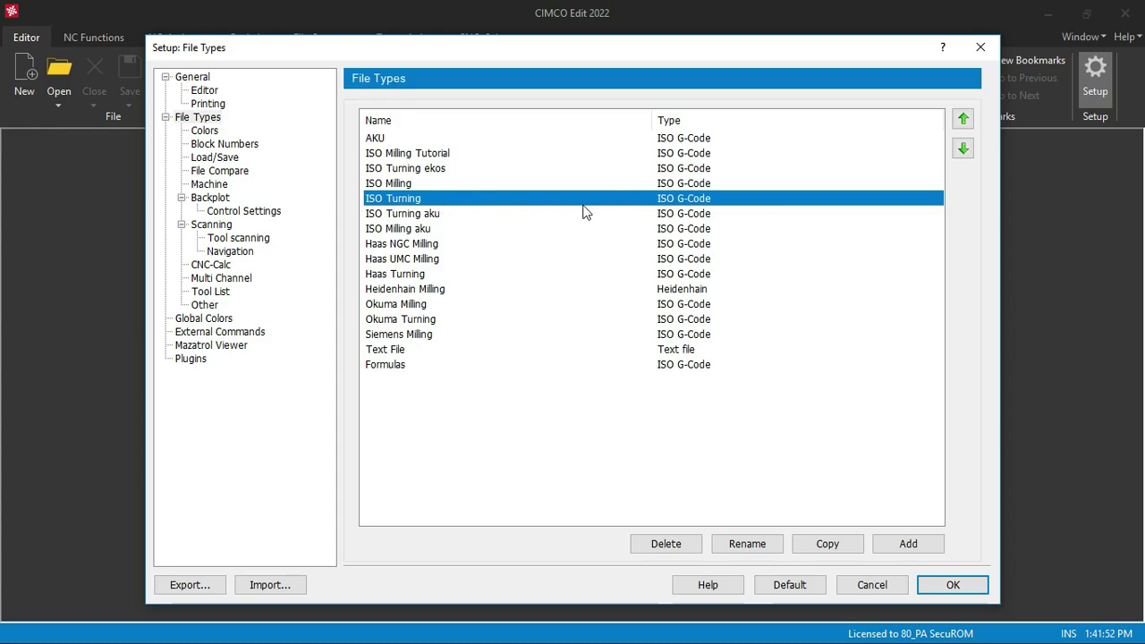
click(907, 545)
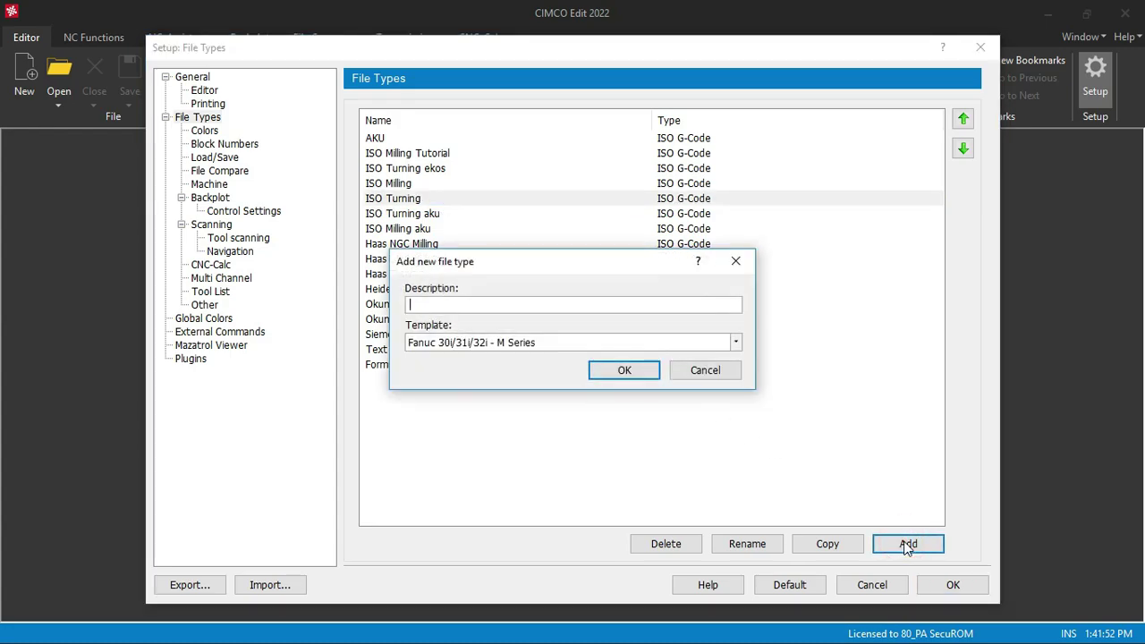
Create a file type 'ISO TURNING BARU' based on the Fanuc 30i/31i/32i - T Series template
click(735, 345)
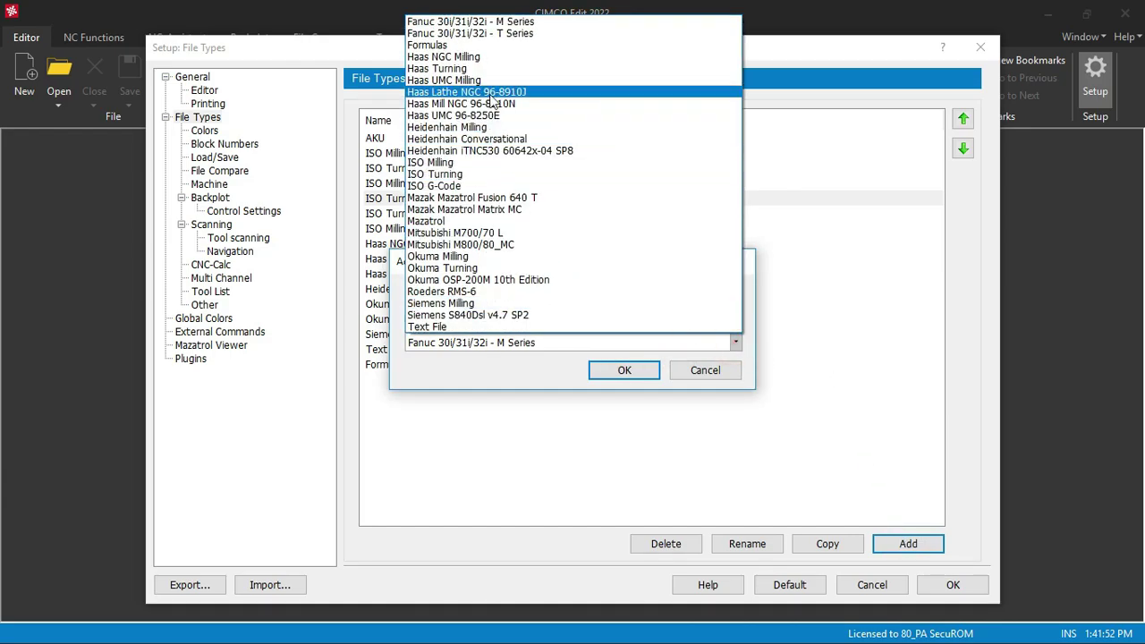
click(537, 34)
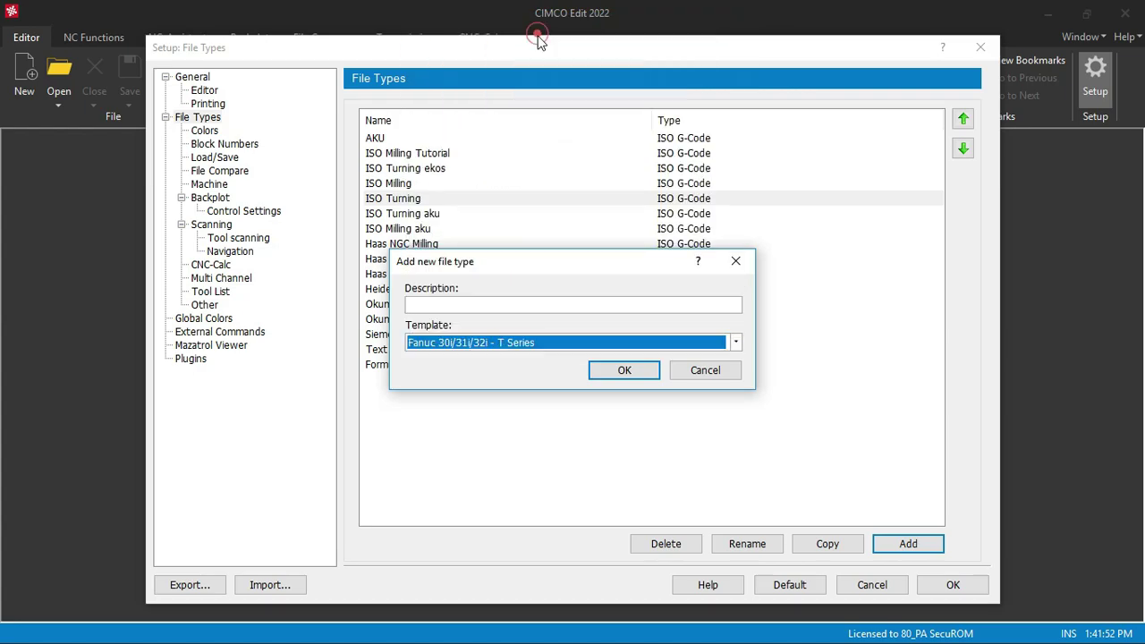
click(558, 306)
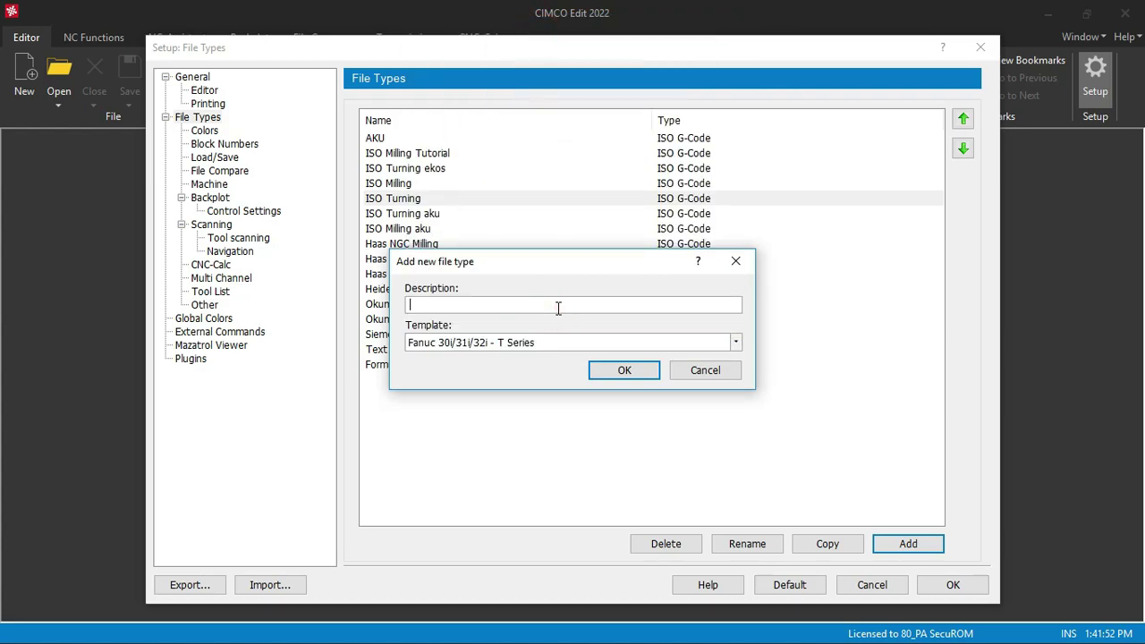
text(I)
text(SO T)
text(URN)
text(ING)
text( BA)
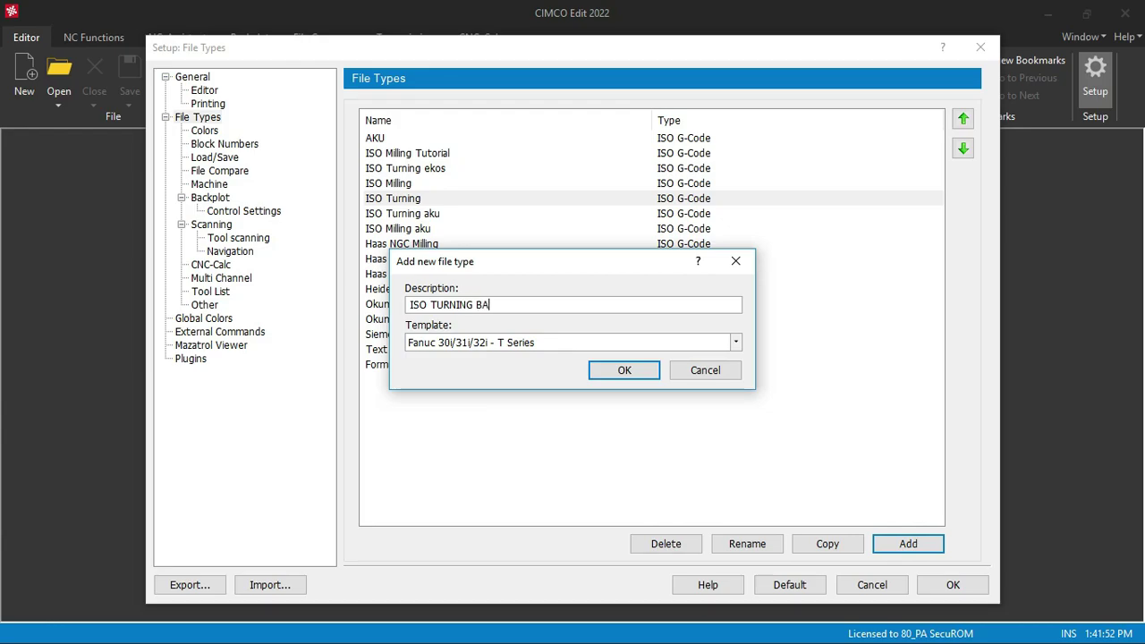
text(RU)
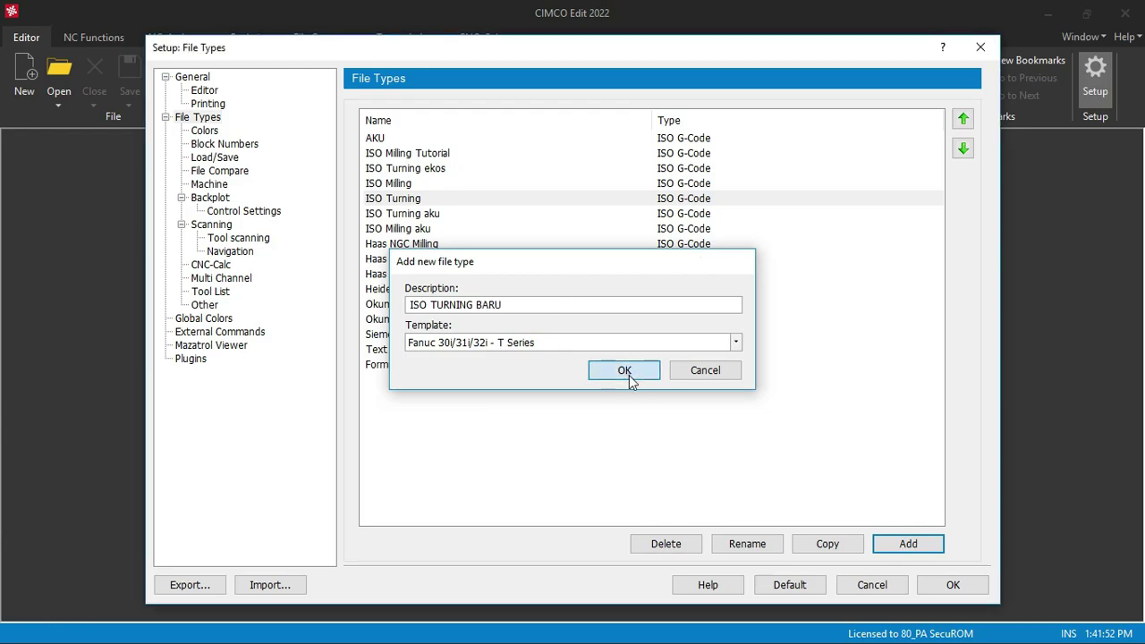
click(629, 375)
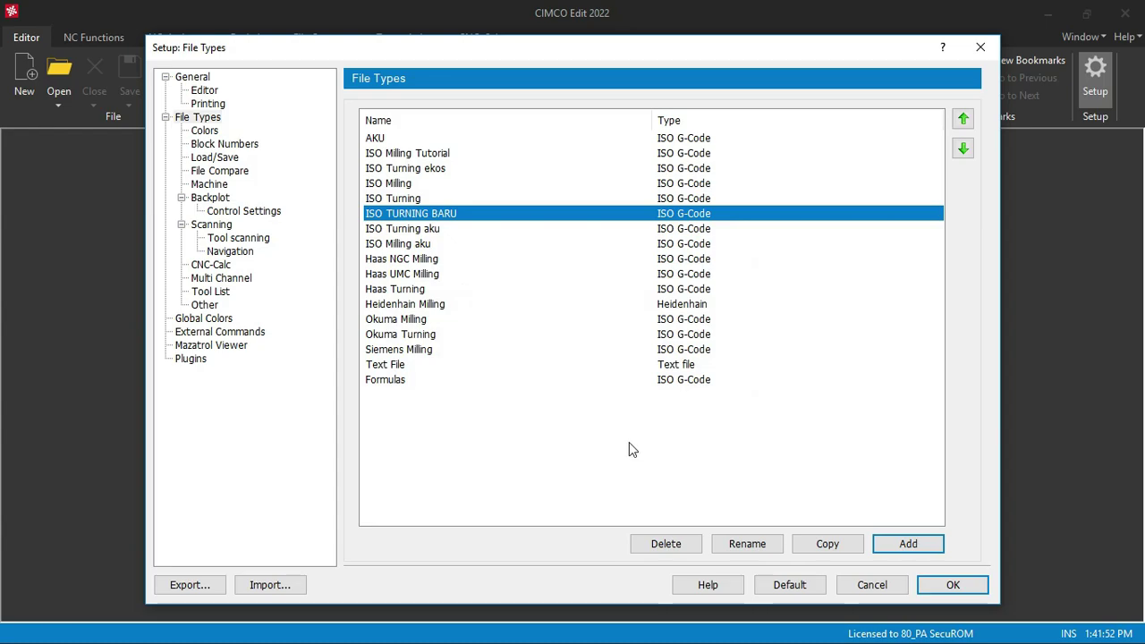
Move ISO TURNING BARU to the top of the list and show its Load/Save settings
click(964, 119)
click(964, 119)
click(963, 119)
click(963, 119)
click(964, 119)
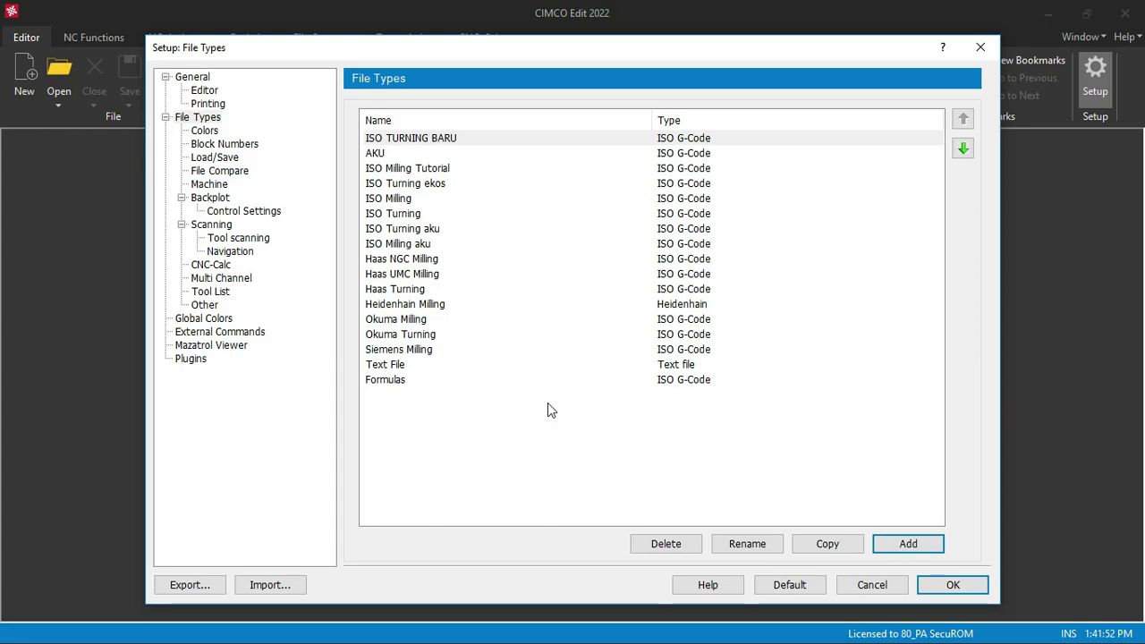
click(218, 160)
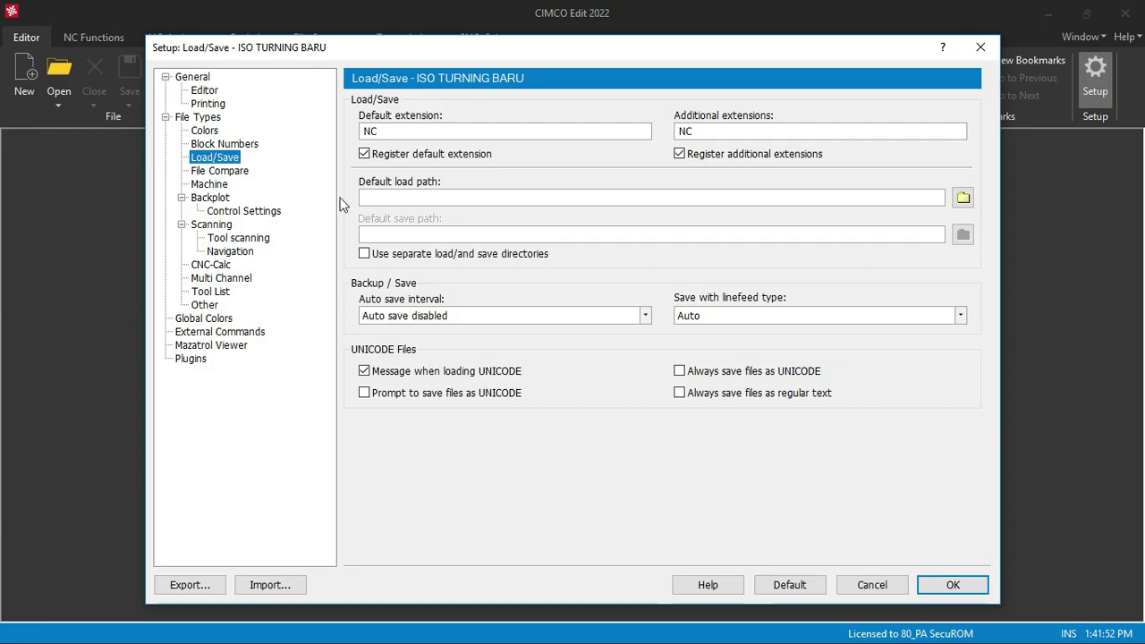
Make ISO TURNING BARU save files with DOS / Windows linefeeds
click(960, 315)
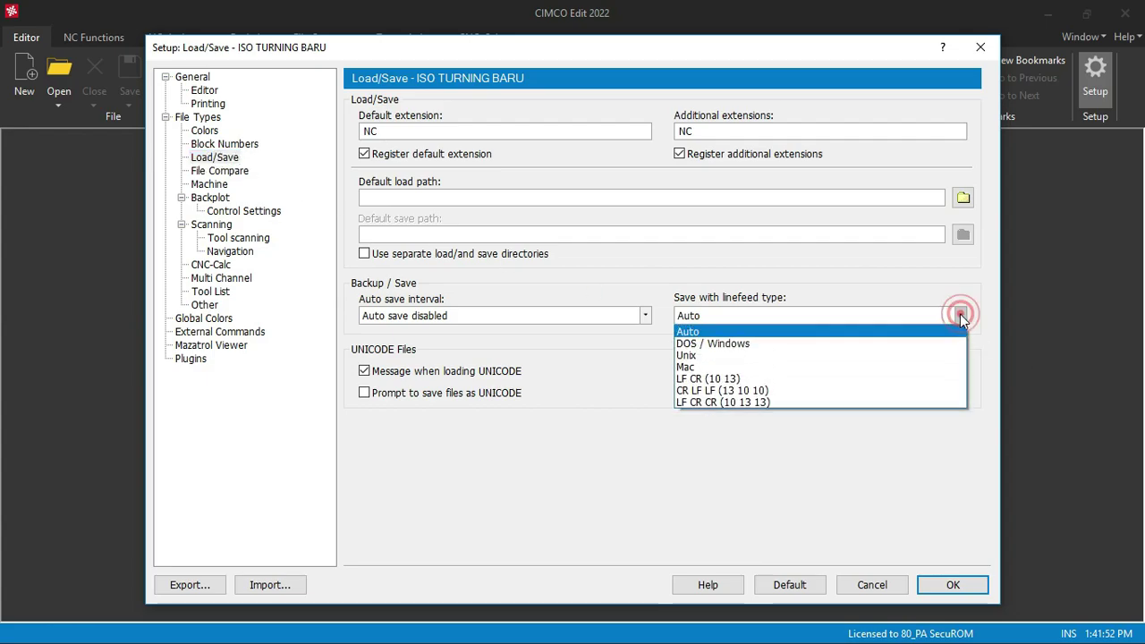
click(840, 331)
click(798, 349)
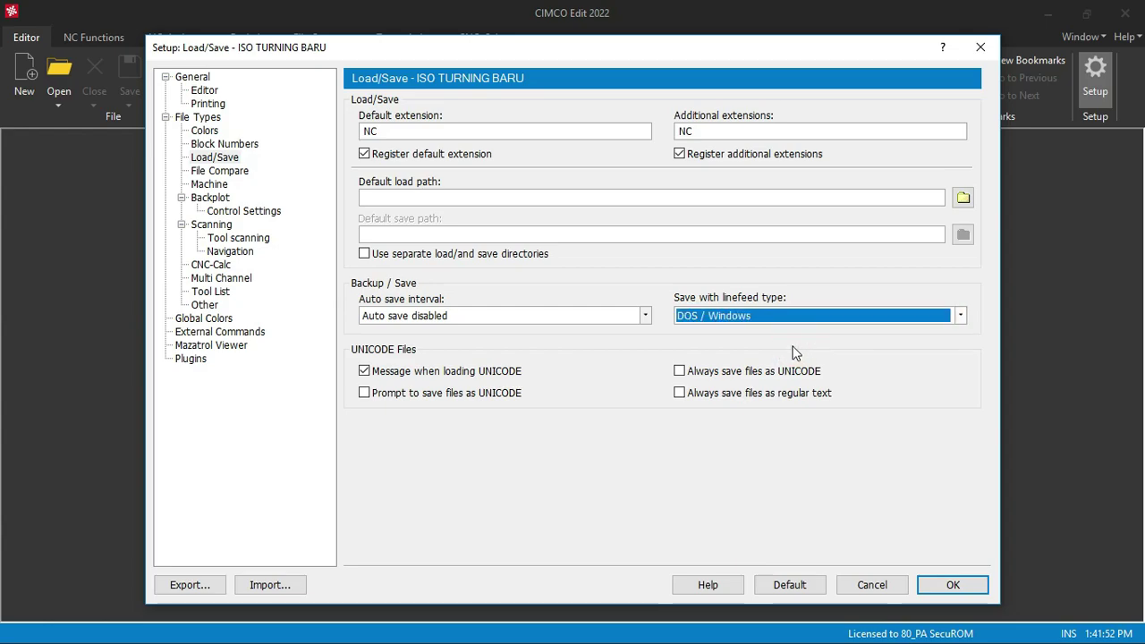
Keep Fanuc Turning as the backplot control type, review its settings, and close setup
click(225, 185)
click(224, 201)
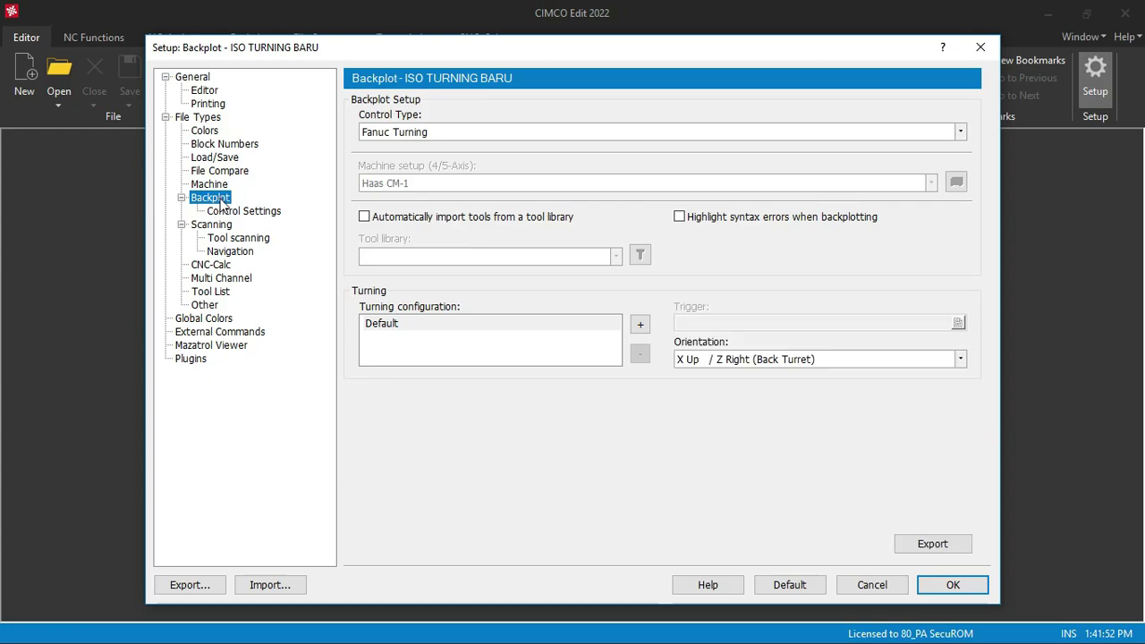
click(564, 134)
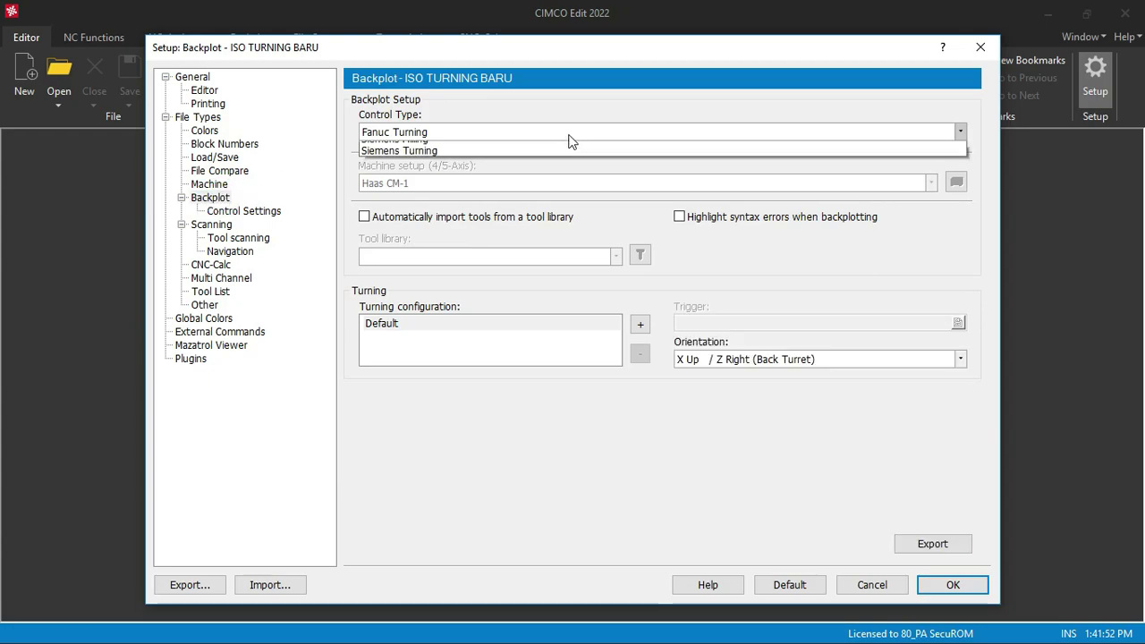
click(566, 161)
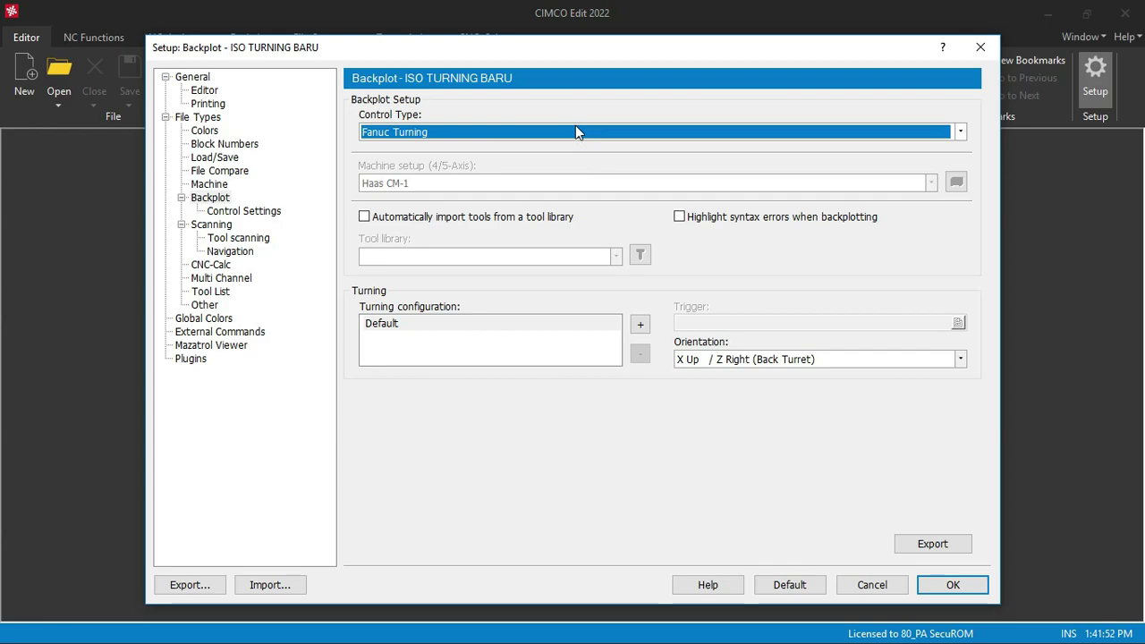
click(239, 217)
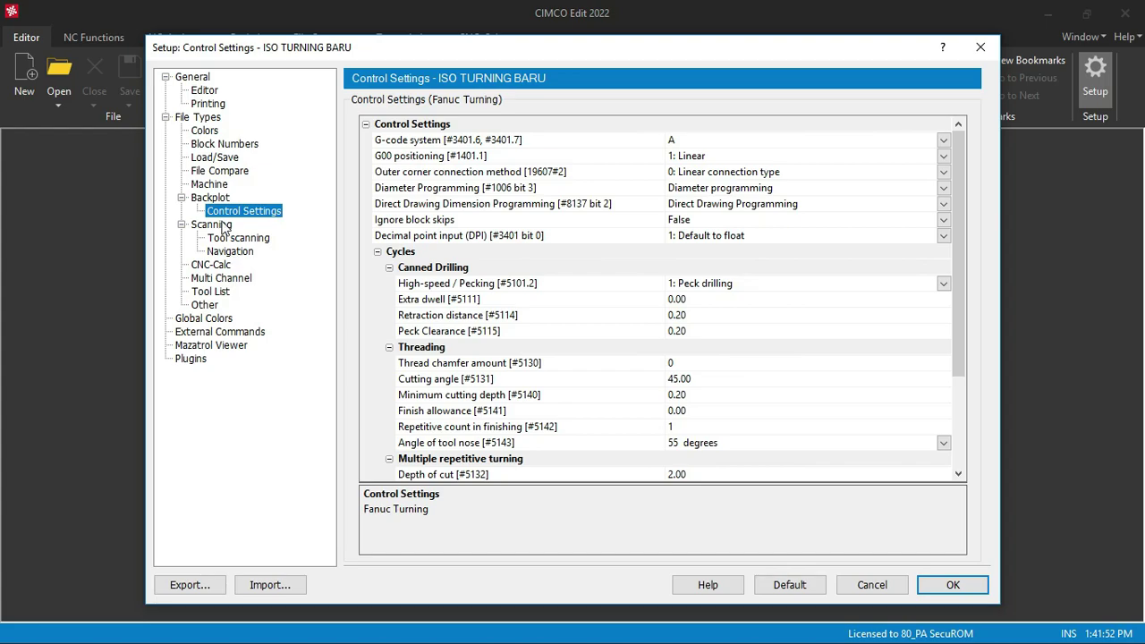
click(222, 226)
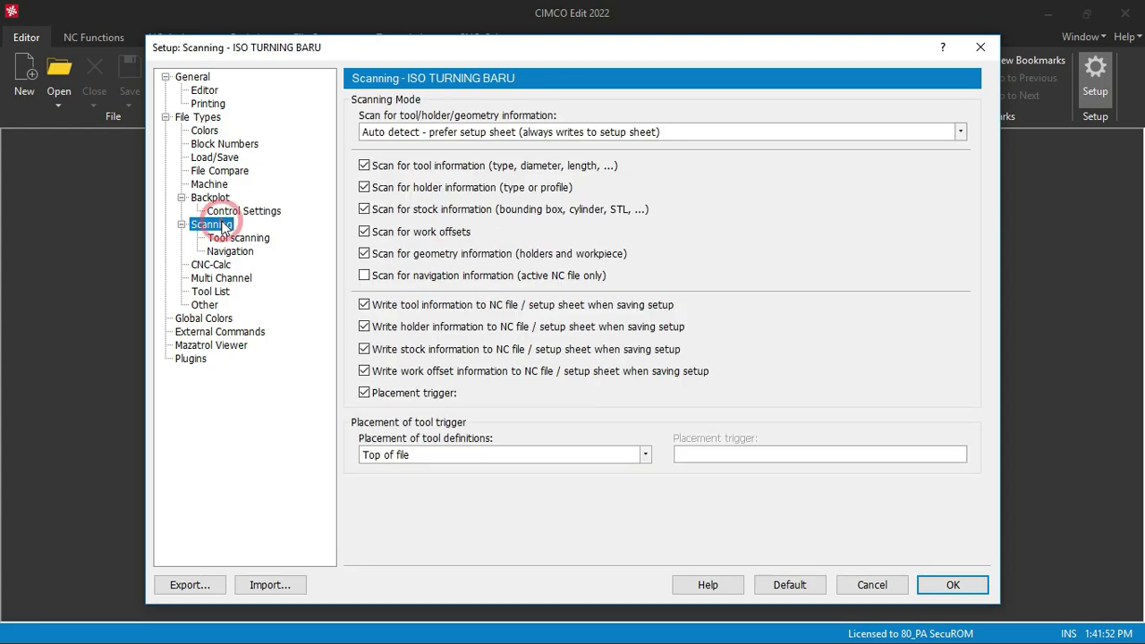
click(952, 585)
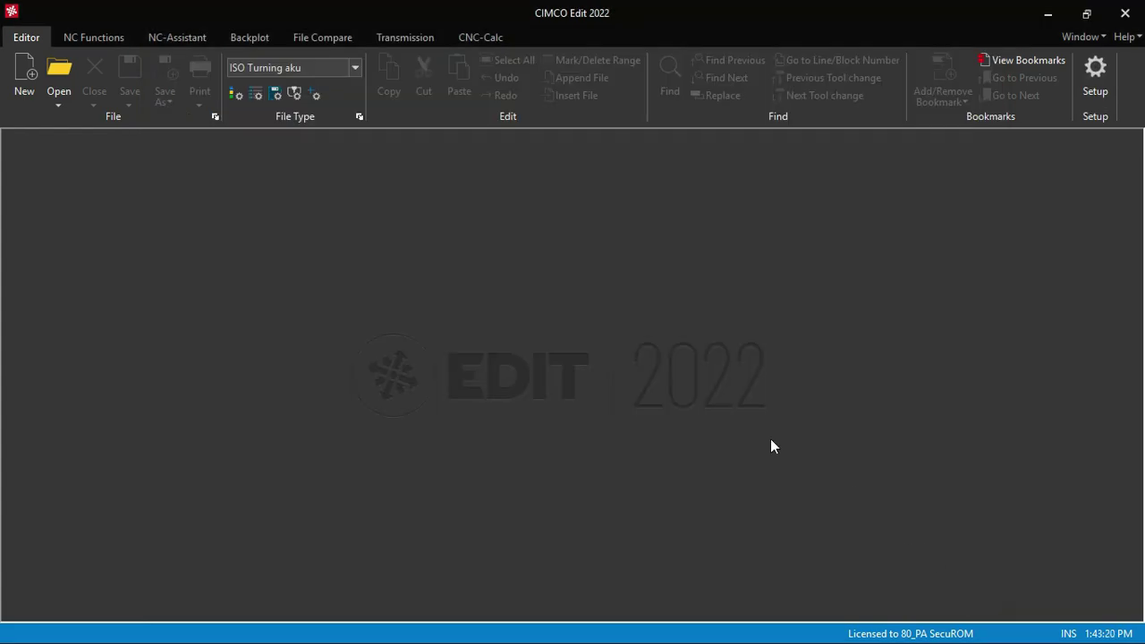
Make ISO TURNING BARU the active file type and create a new empty program
click(355, 68)
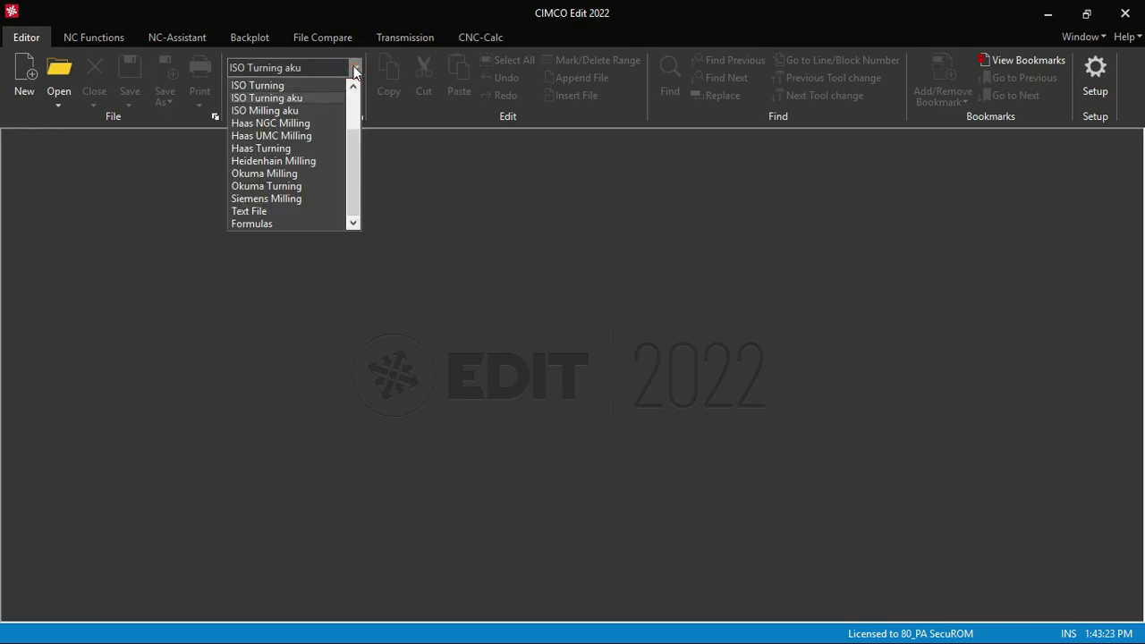
drag(352, 157, 352, 108)
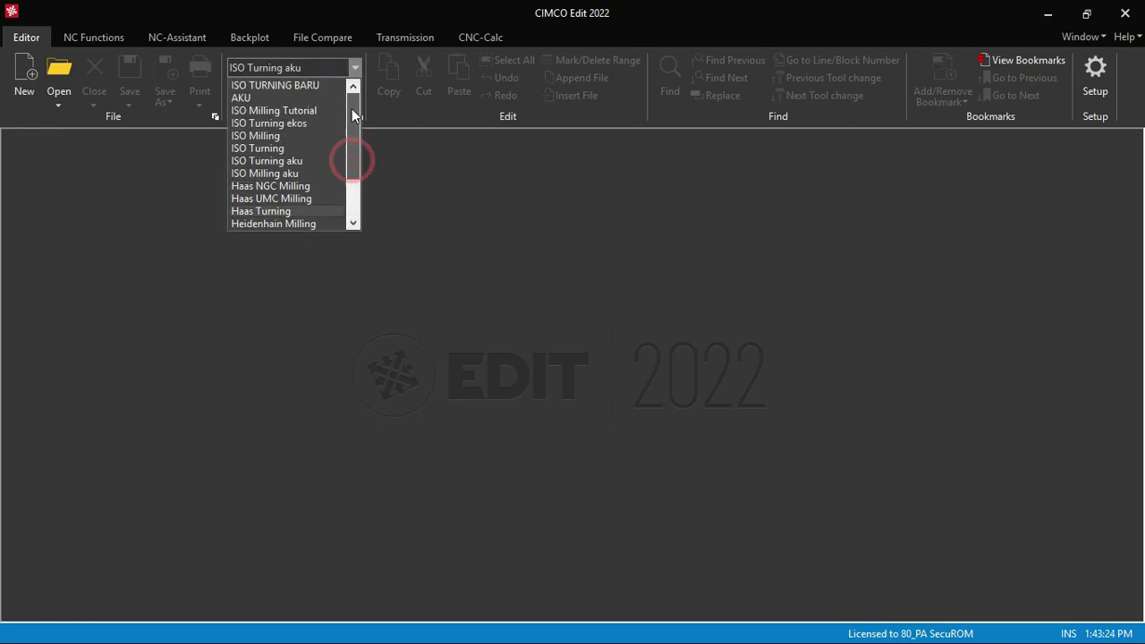
click(302, 85)
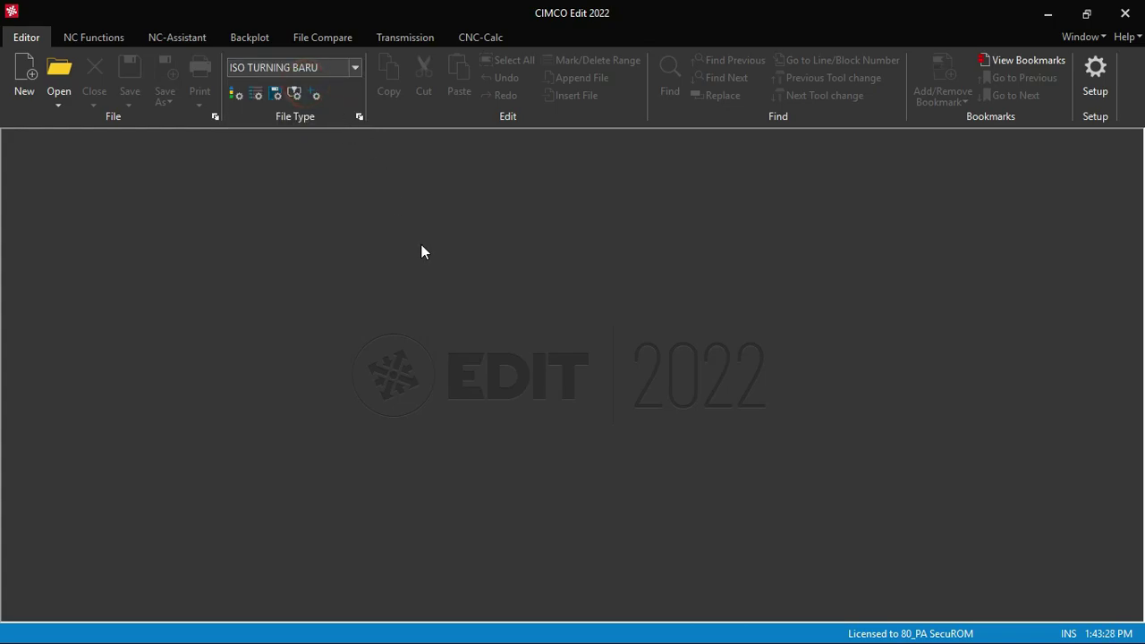
click(250, 40)
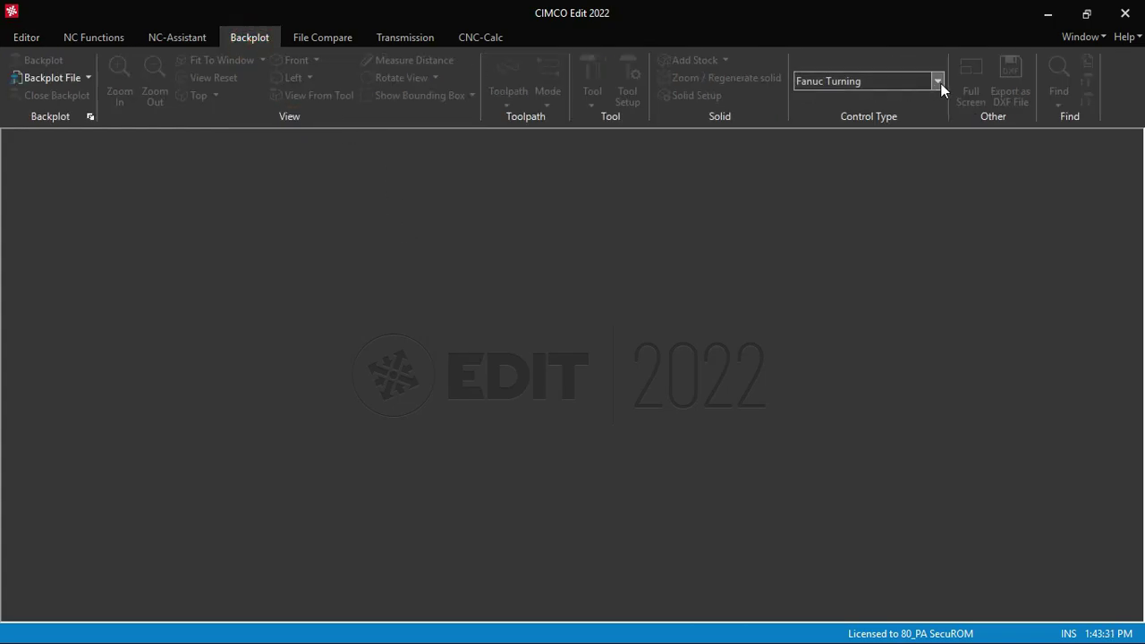
click(36, 41)
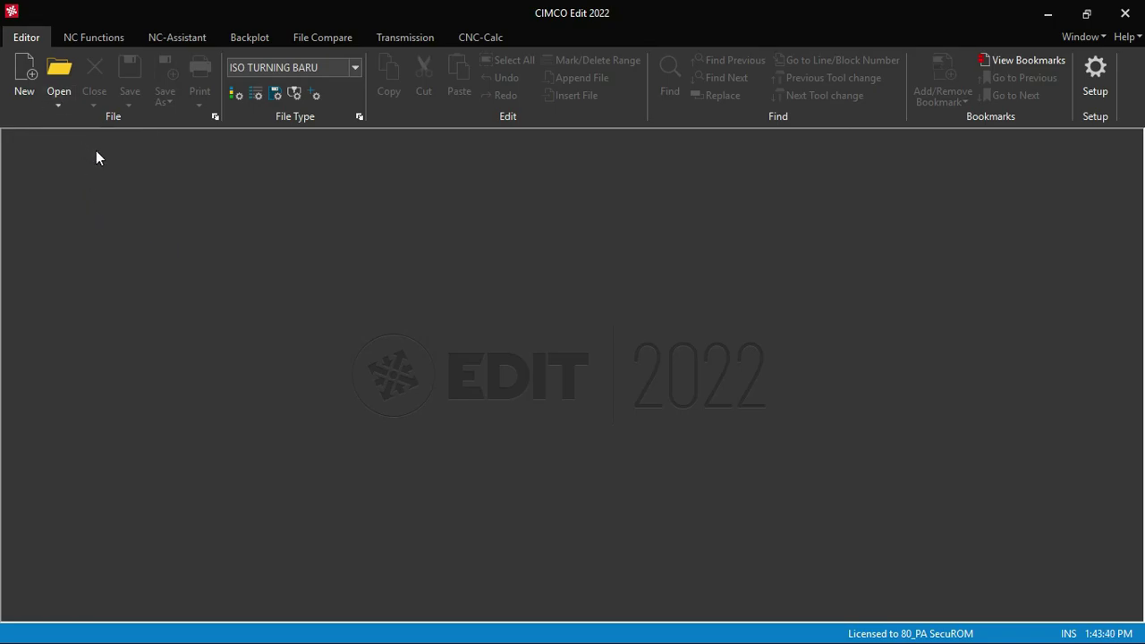
click(25, 88)
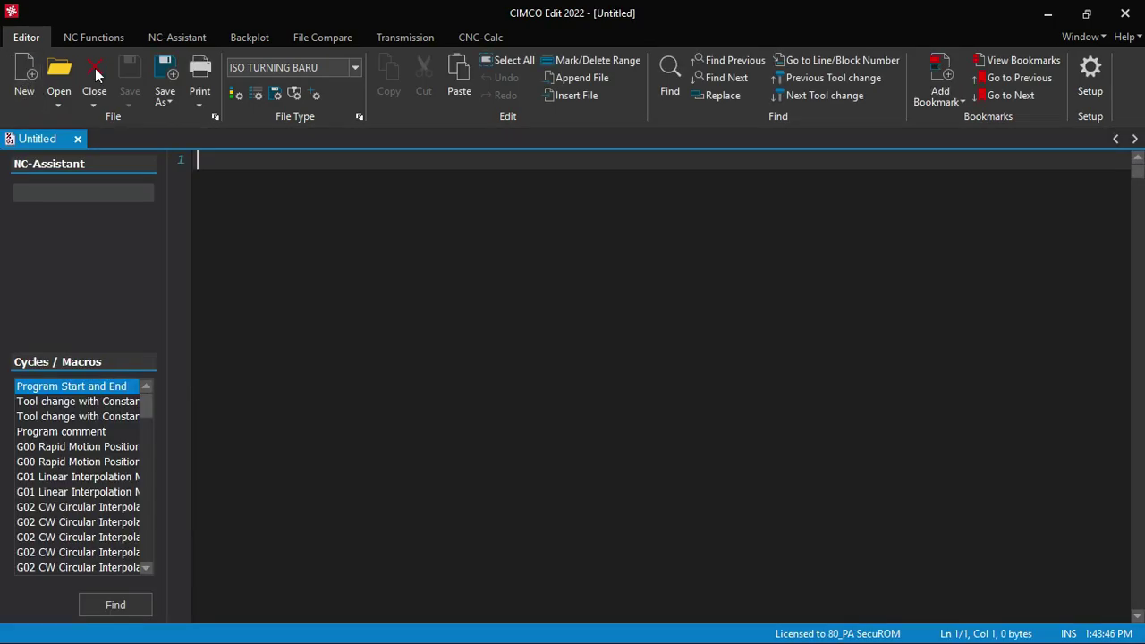
Open the backplot simulation view and its Tool Manager
click(241, 38)
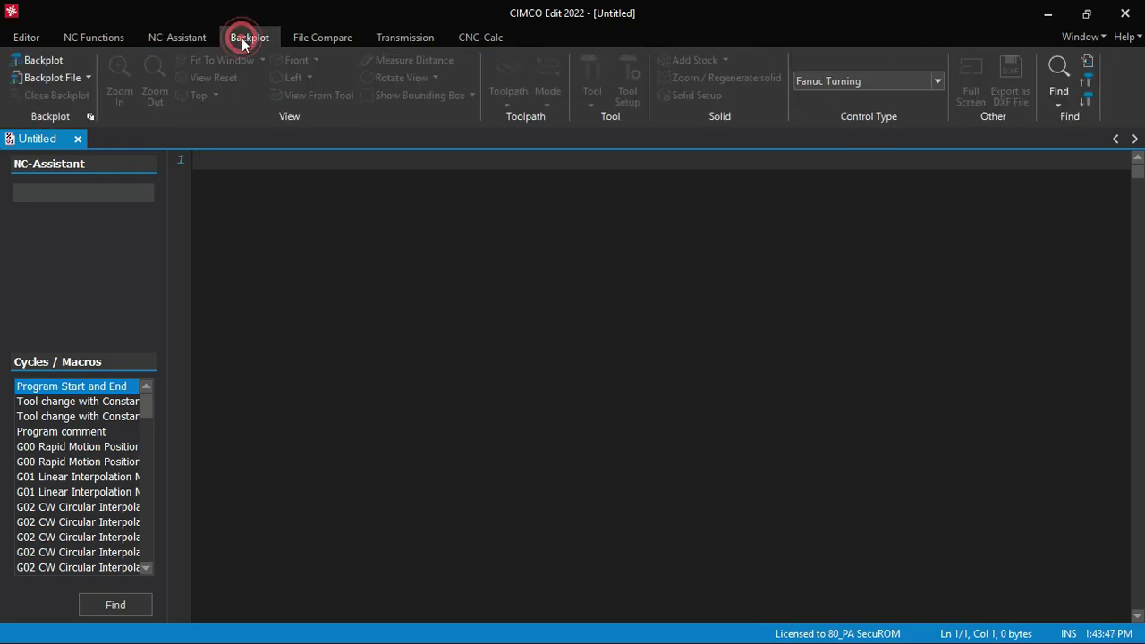
click(39, 57)
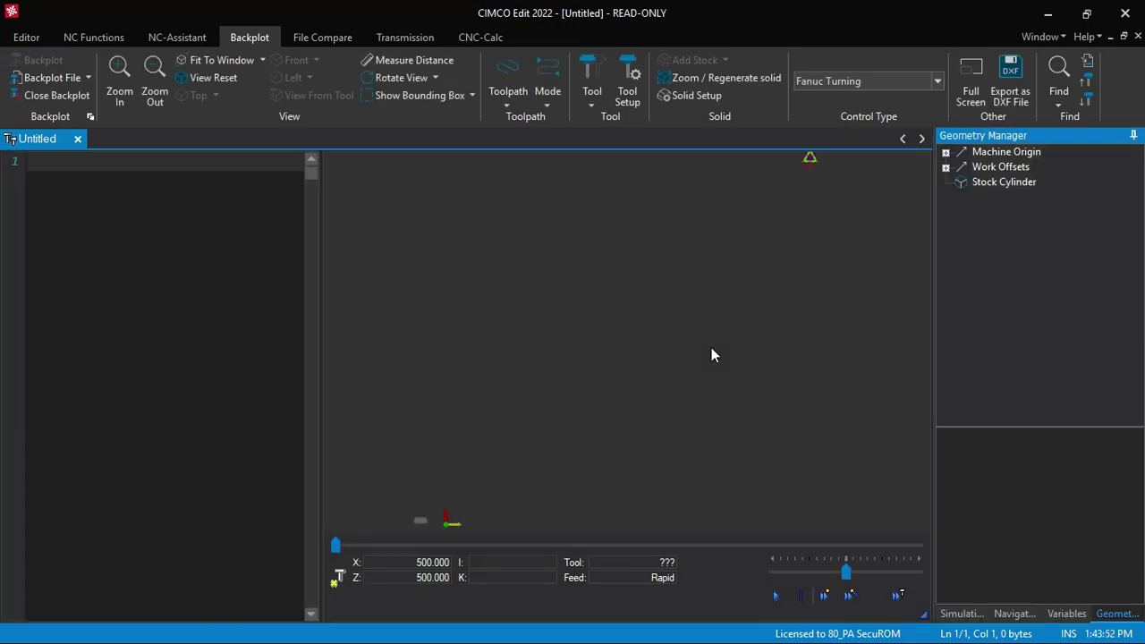
click(632, 98)
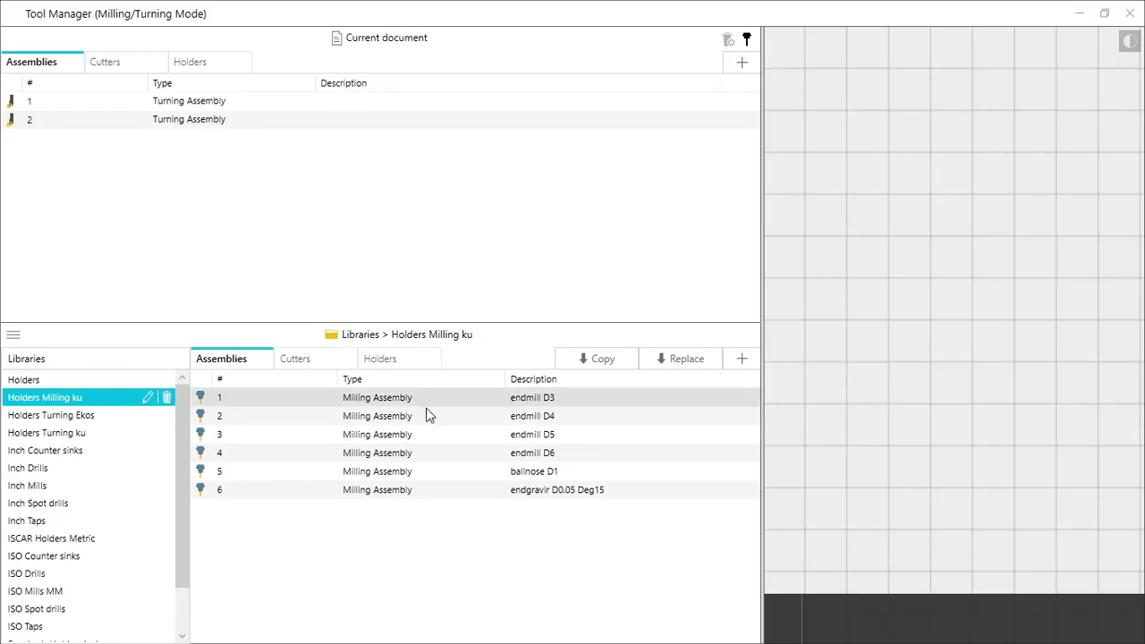
Delete the five milling holders BT 30, BT 40, BT 50, HSK 40 and HSK 63 from the Holders library
click(43, 378)
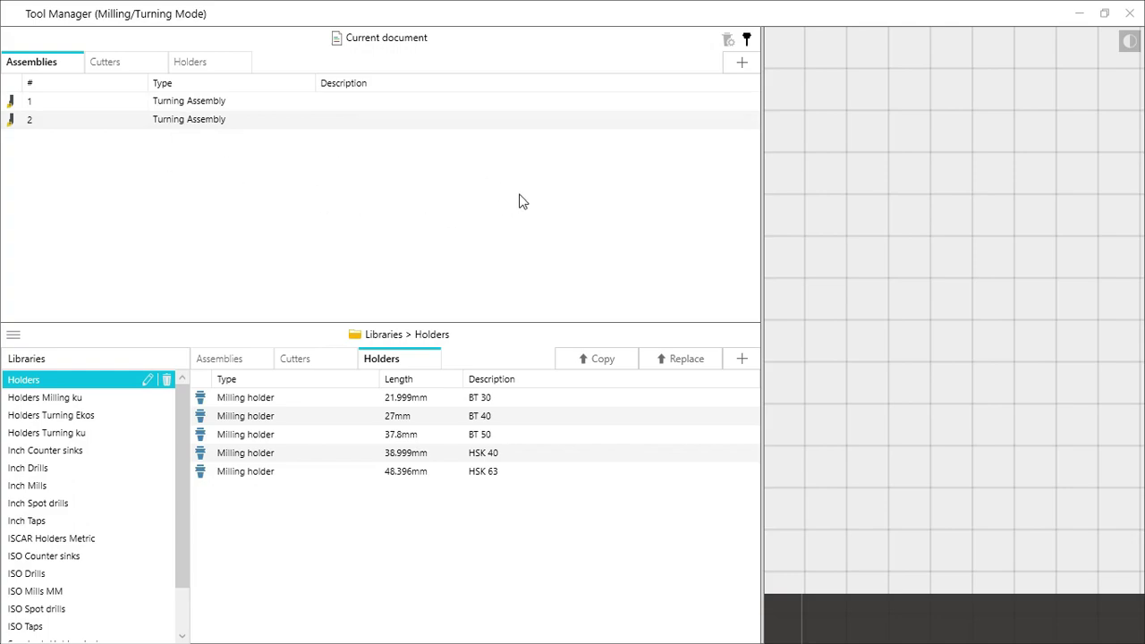
click(546, 399)
click(751, 399)
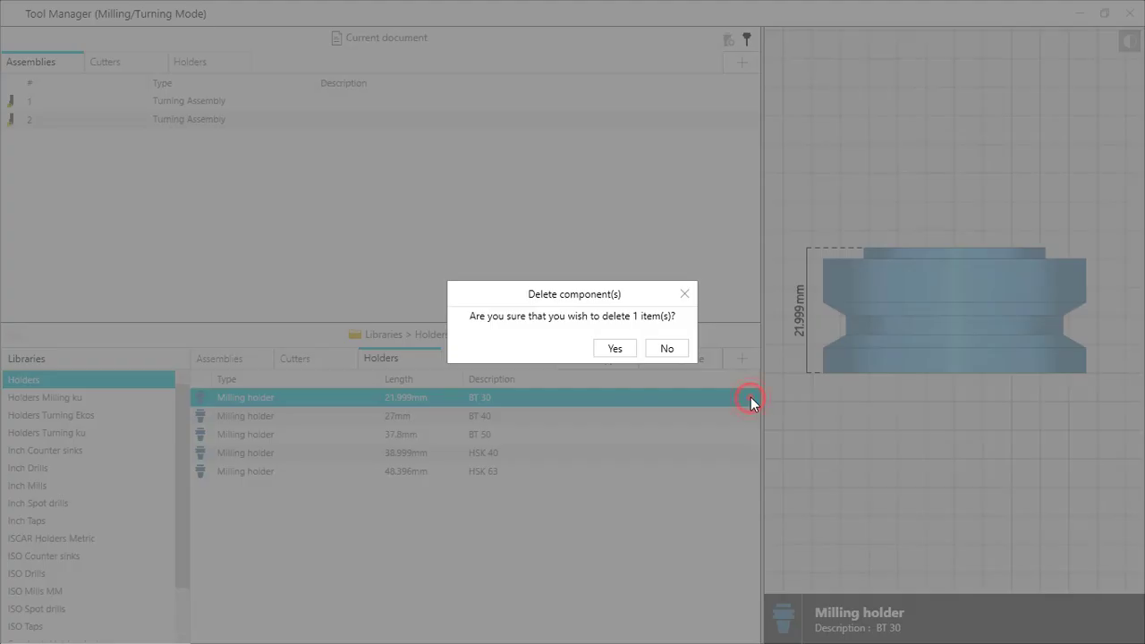
click(615, 348)
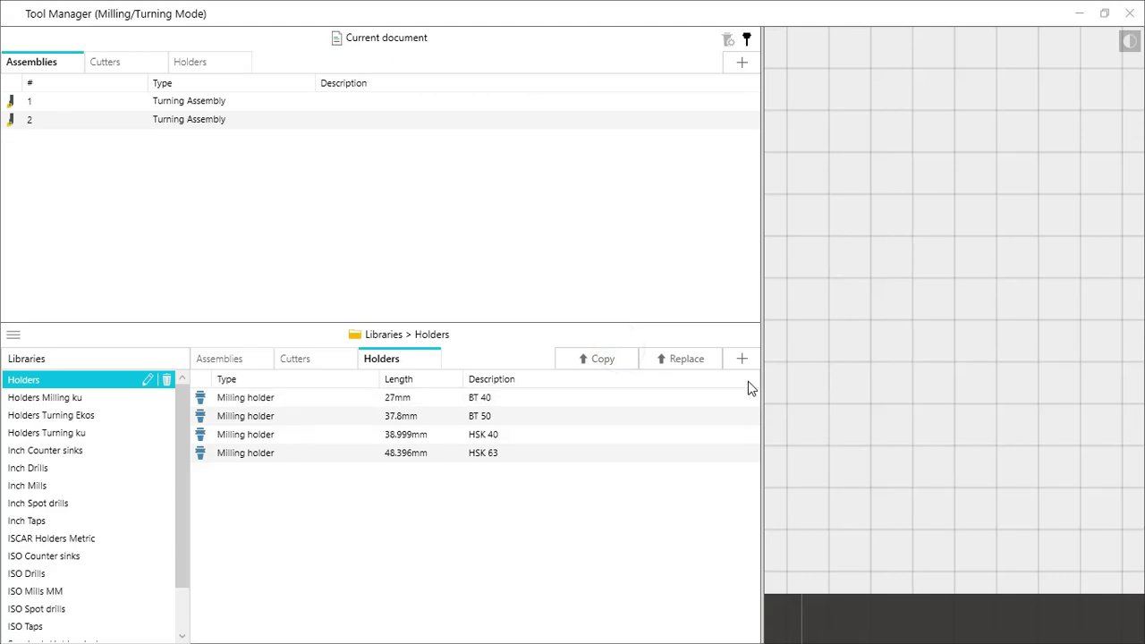
click(617, 398)
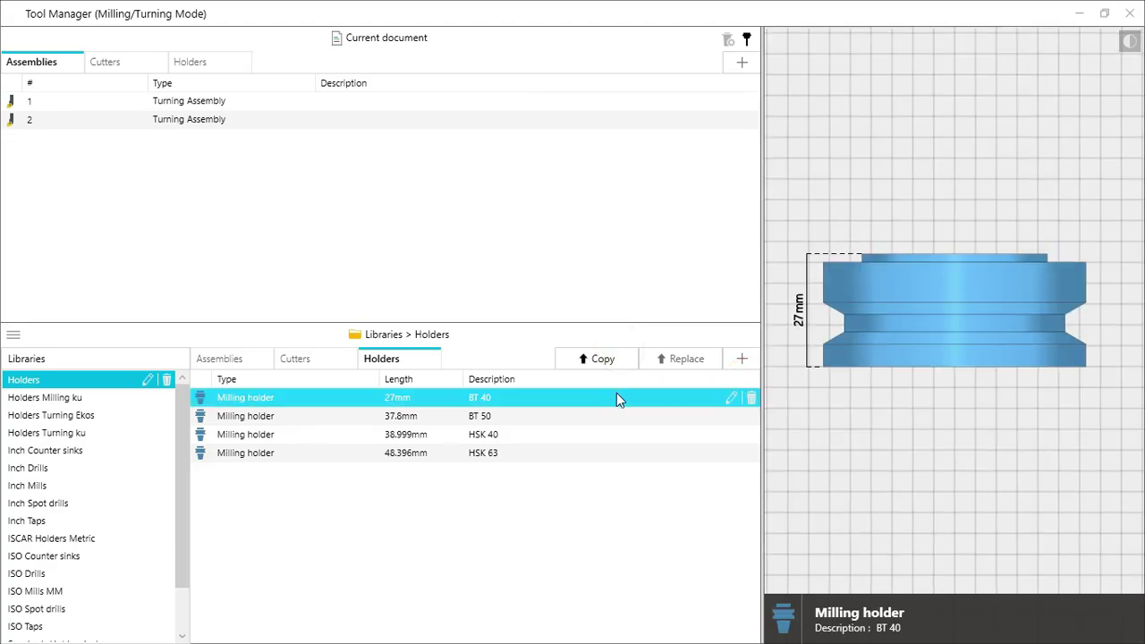
click(751, 399)
click(607, 348)
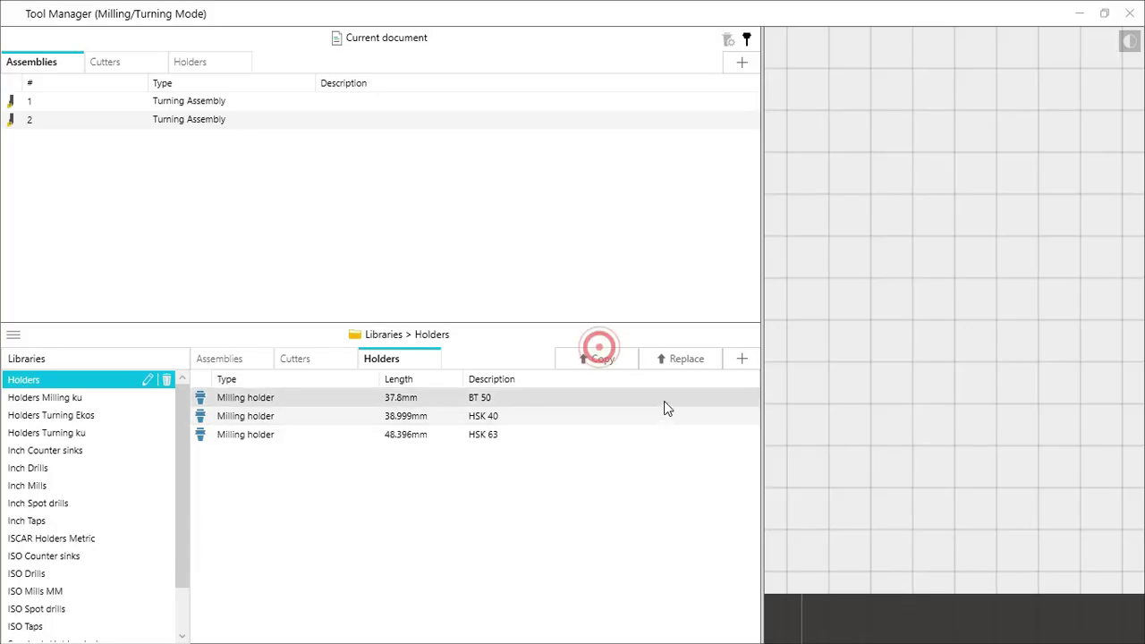
click(750, 398)
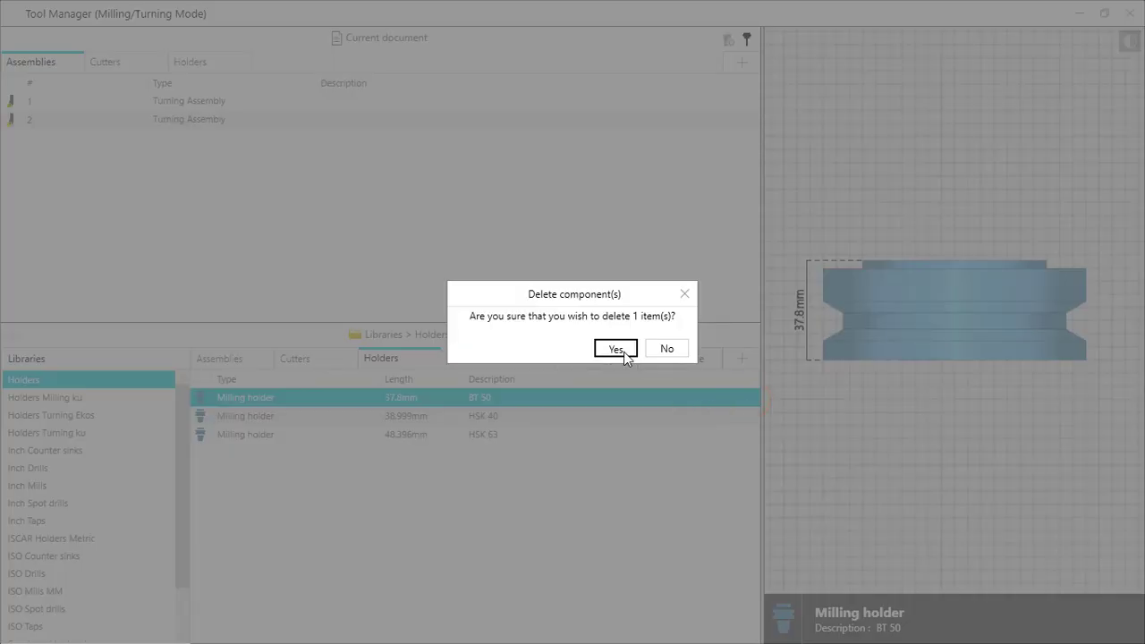
click(623, 352)
click(640, 391)
click(746, 398)
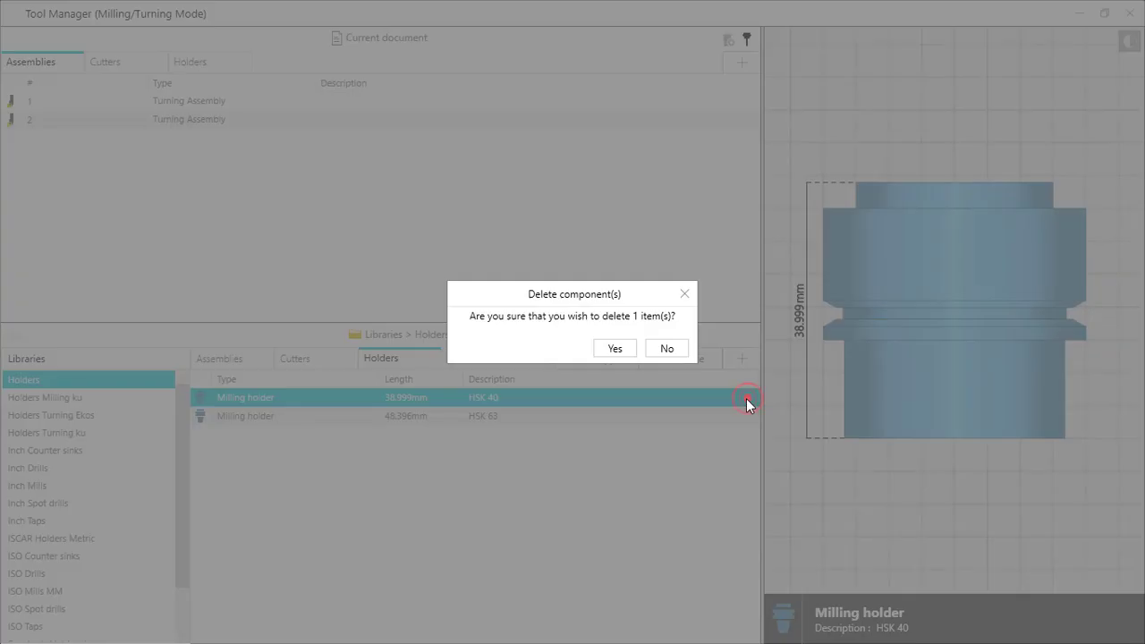
click(626, 350)
click(624, 391)
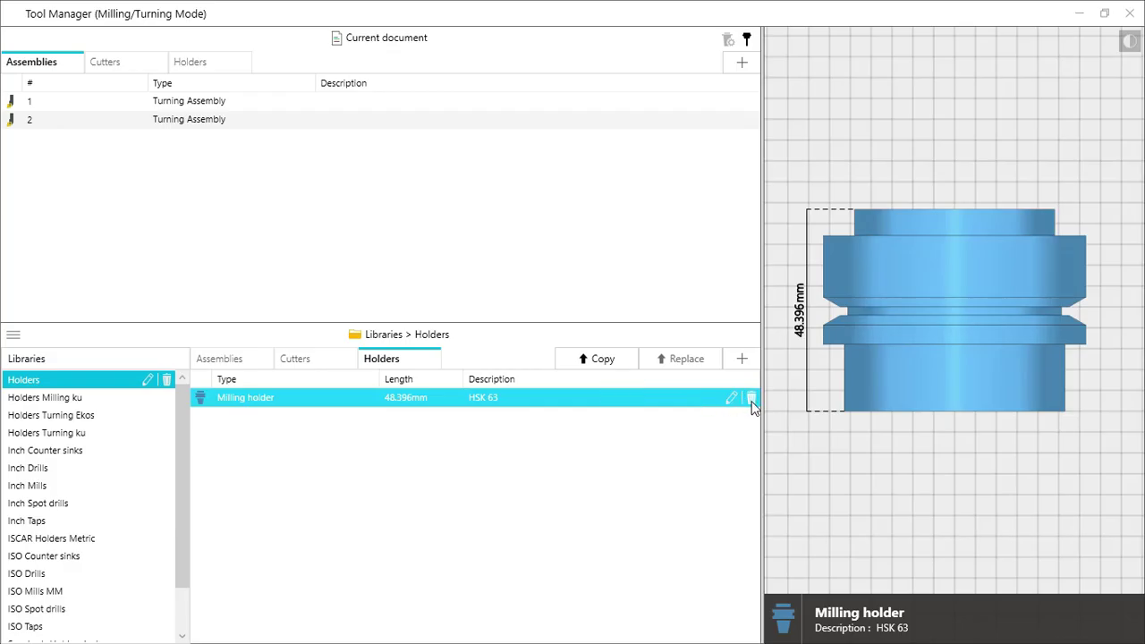
click(751, 401)
click(625, 352)
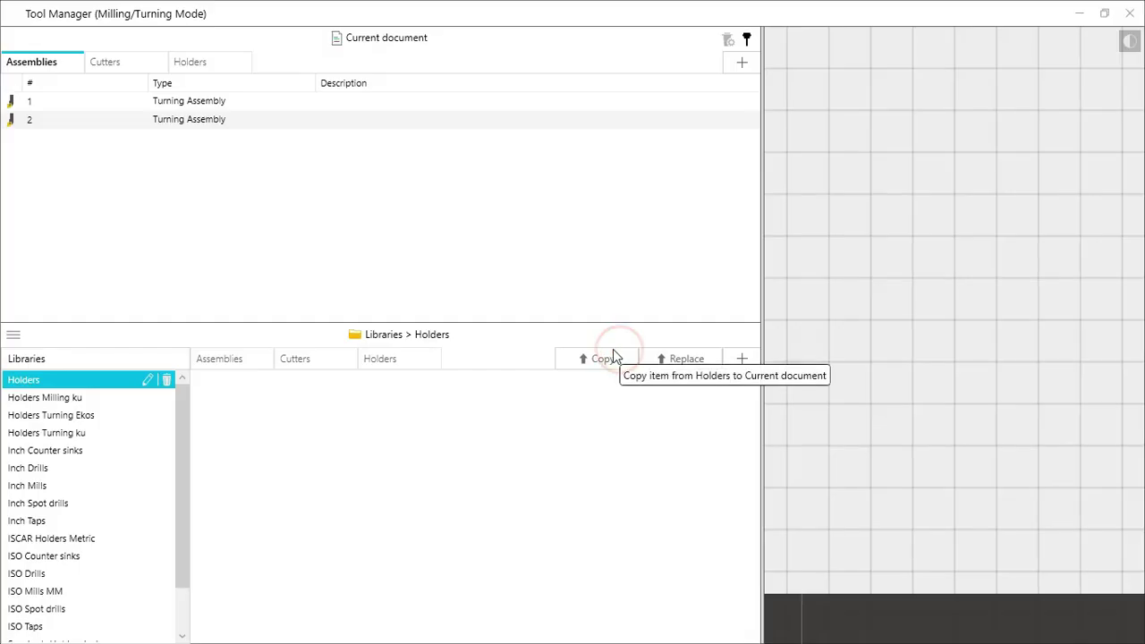
Rename the Holders library to 'Holders Turning Baru'
click(148, 380)
click(509, 320)
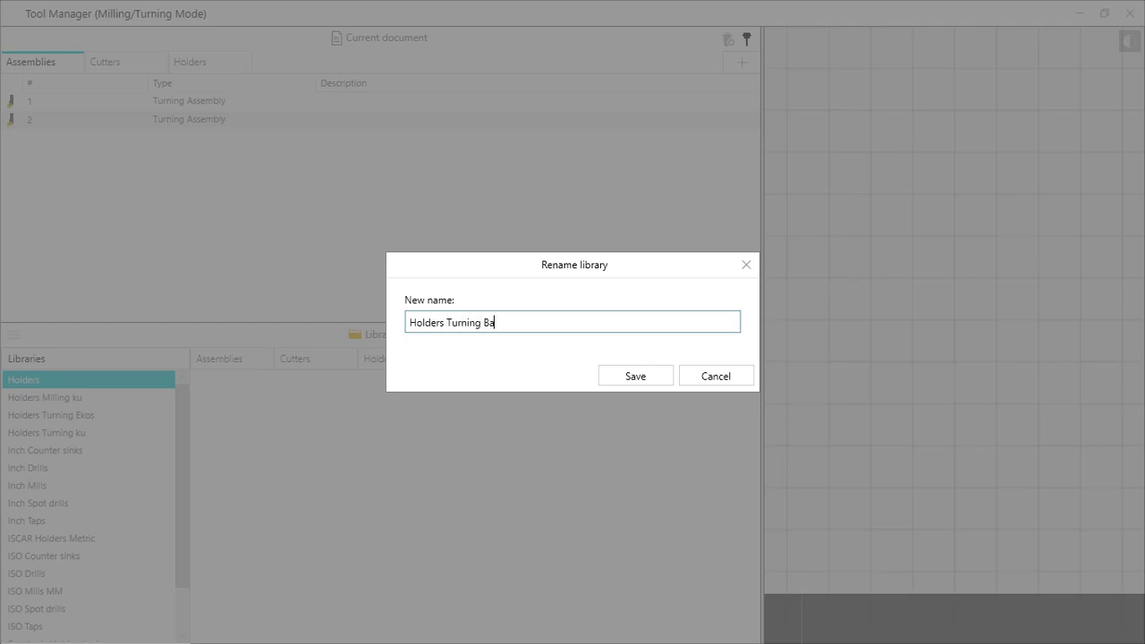
click(616, 379)
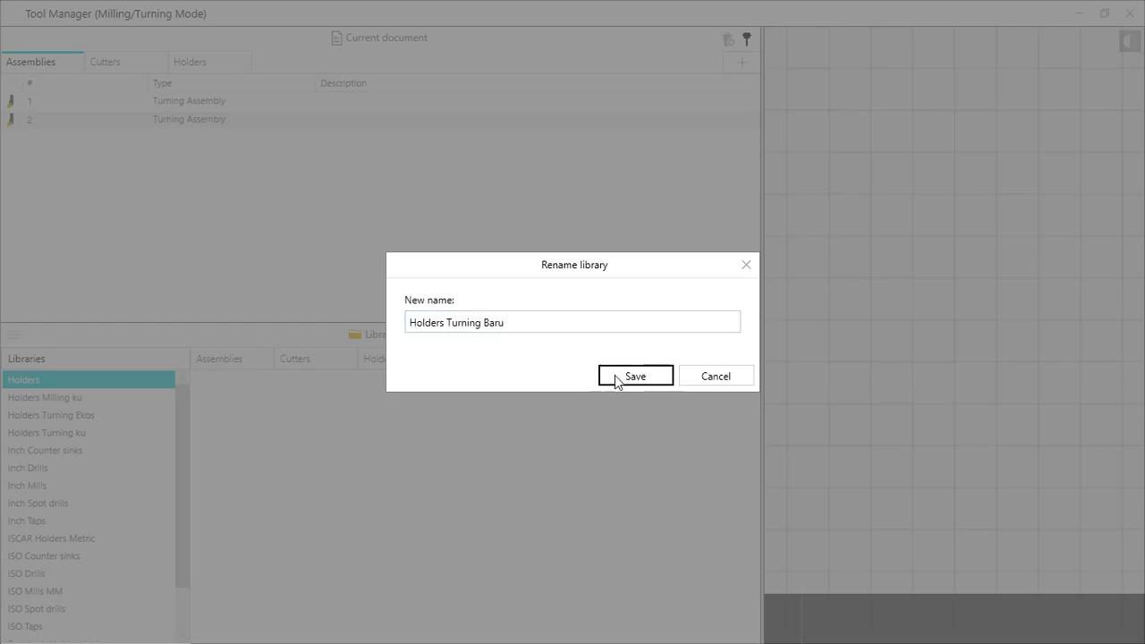
Preview the current document's two turning assemblies, leaving assembly 1 selected
click(89, 400)
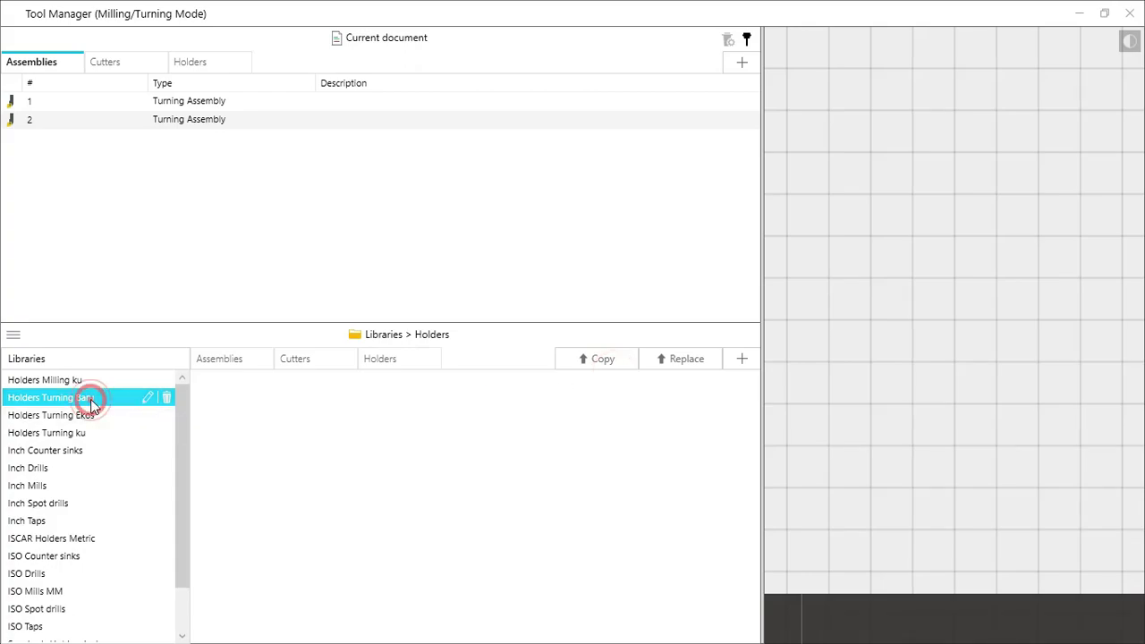
click(331, 159)
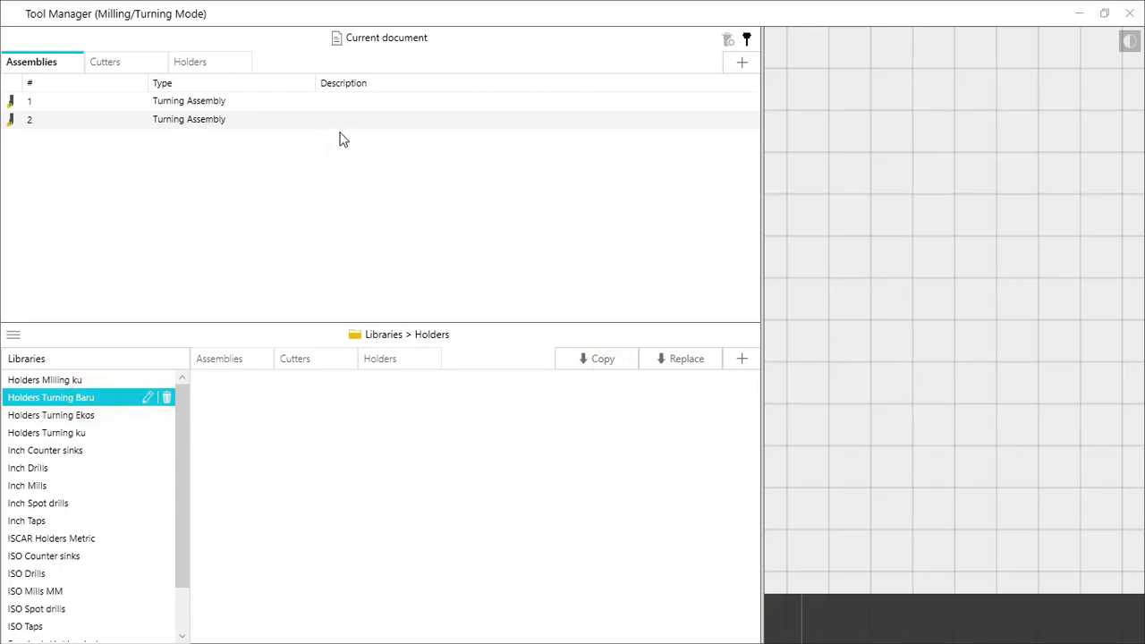
click(339, 106)
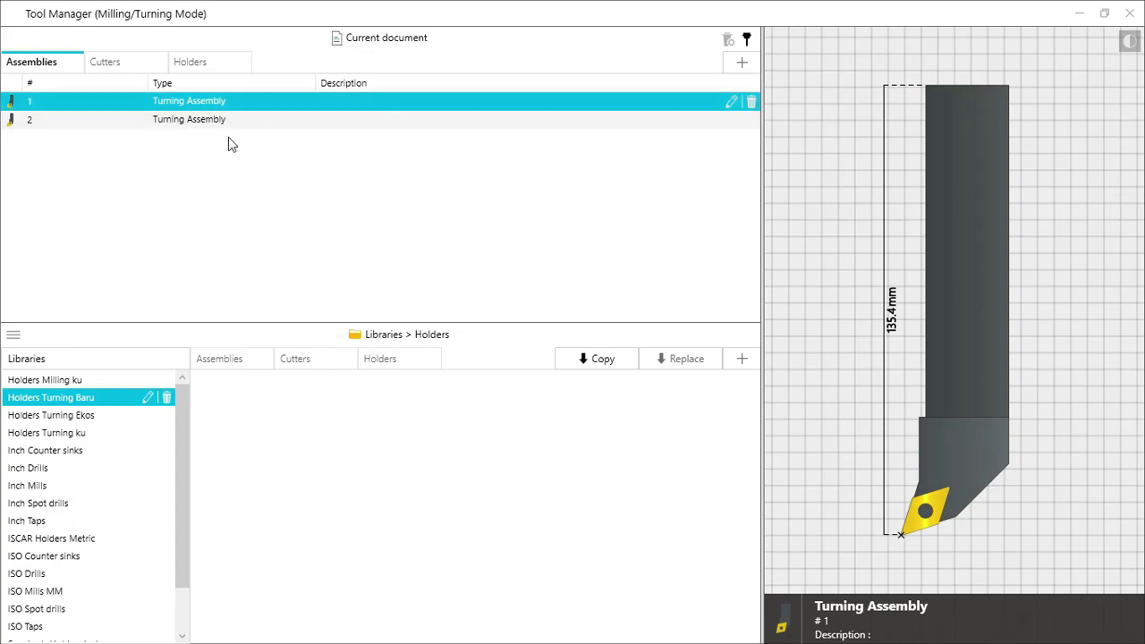
click(283, 123)
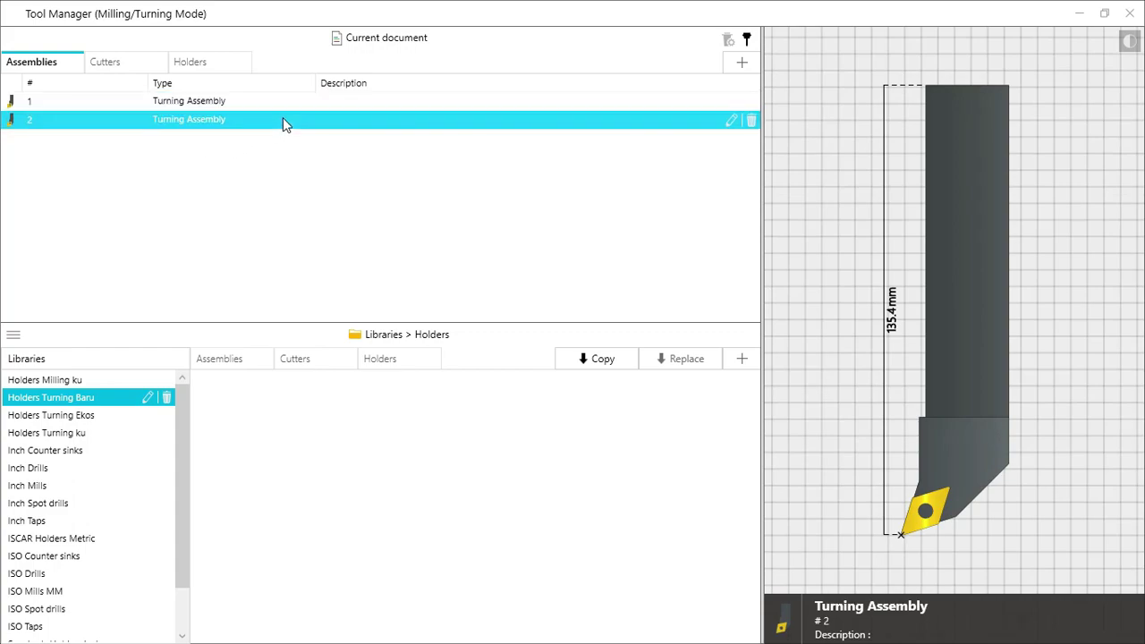
click(310, 104)
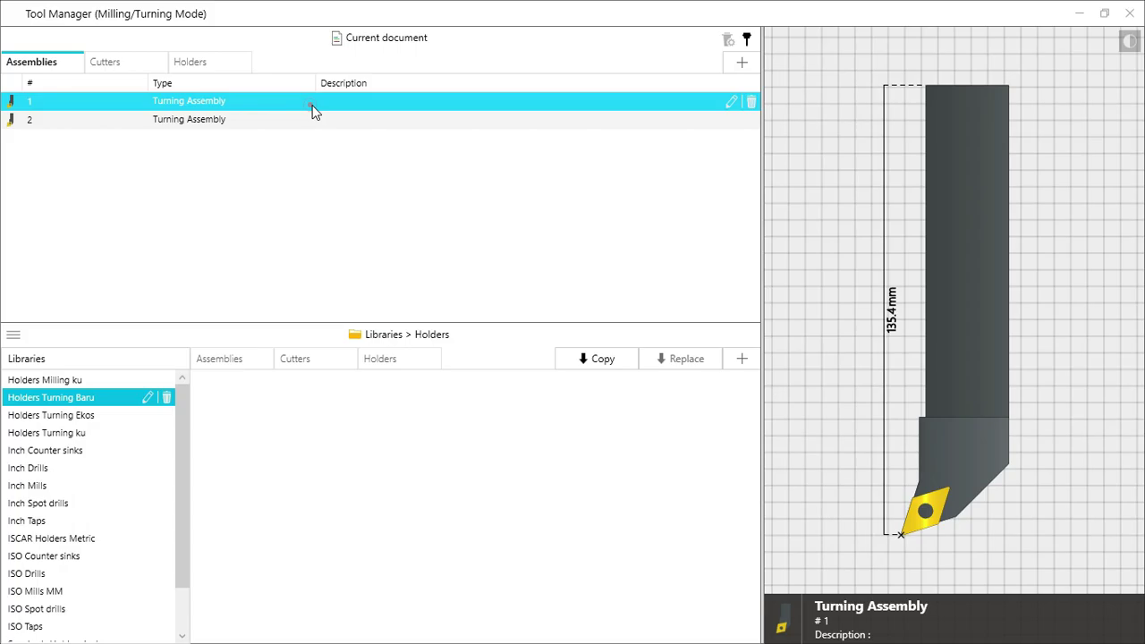
Delete both turning assemblies from the current document
click(752, 103)
click(617, 353)
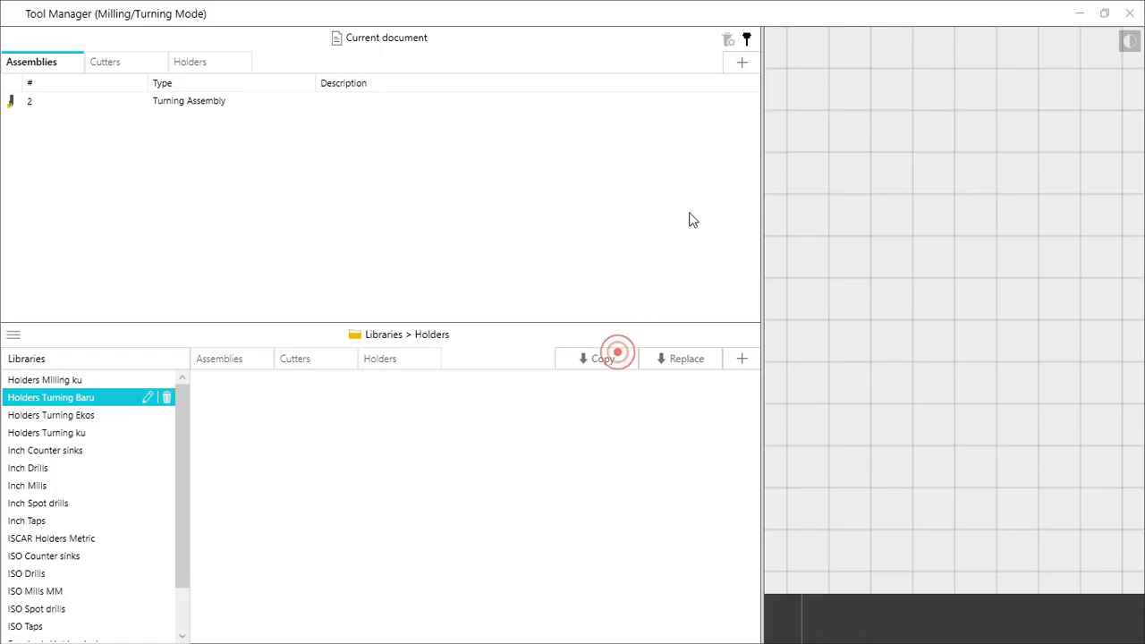
click(519, 100)
click(751, 104)
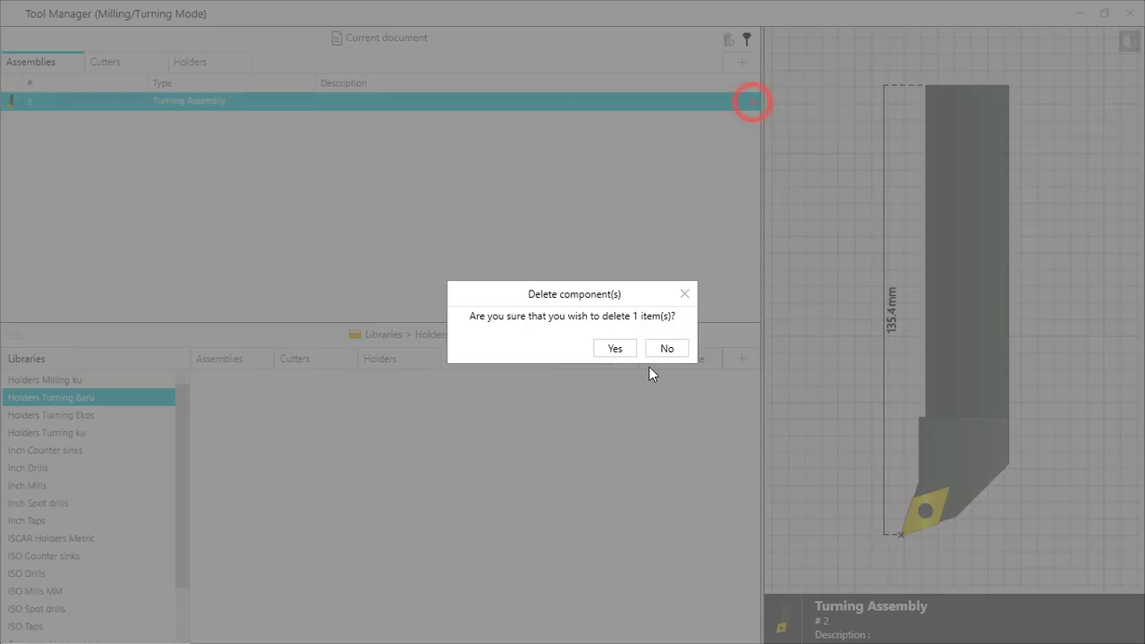
click(619, 350)
Delete both external turning holders from the current document
click(386, 192)
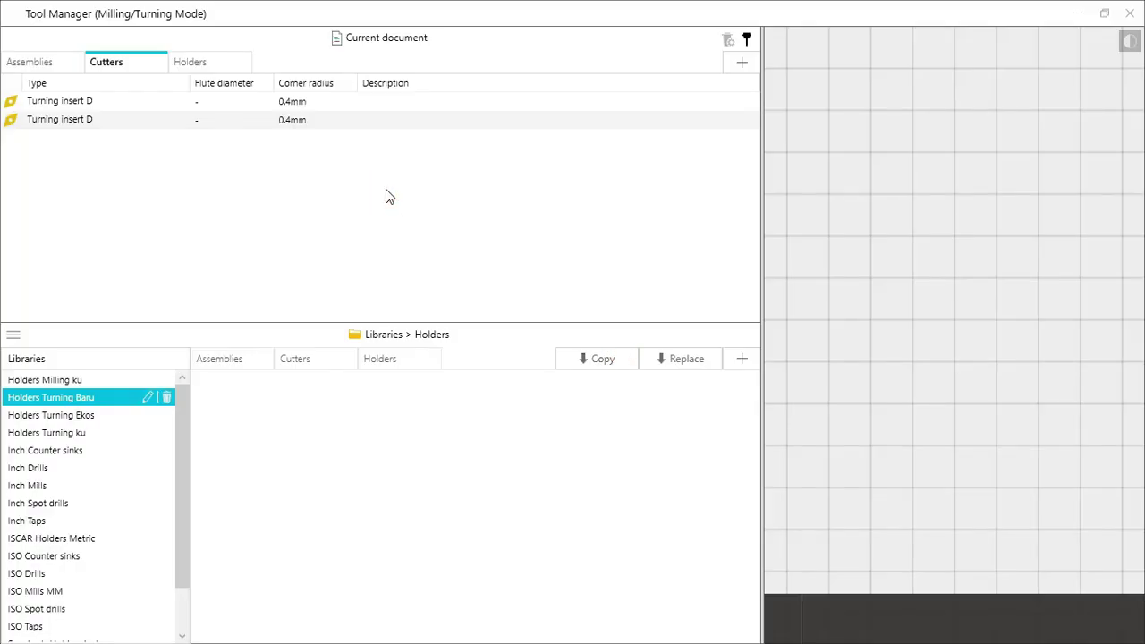
click(191, 64)
click(179, 100)
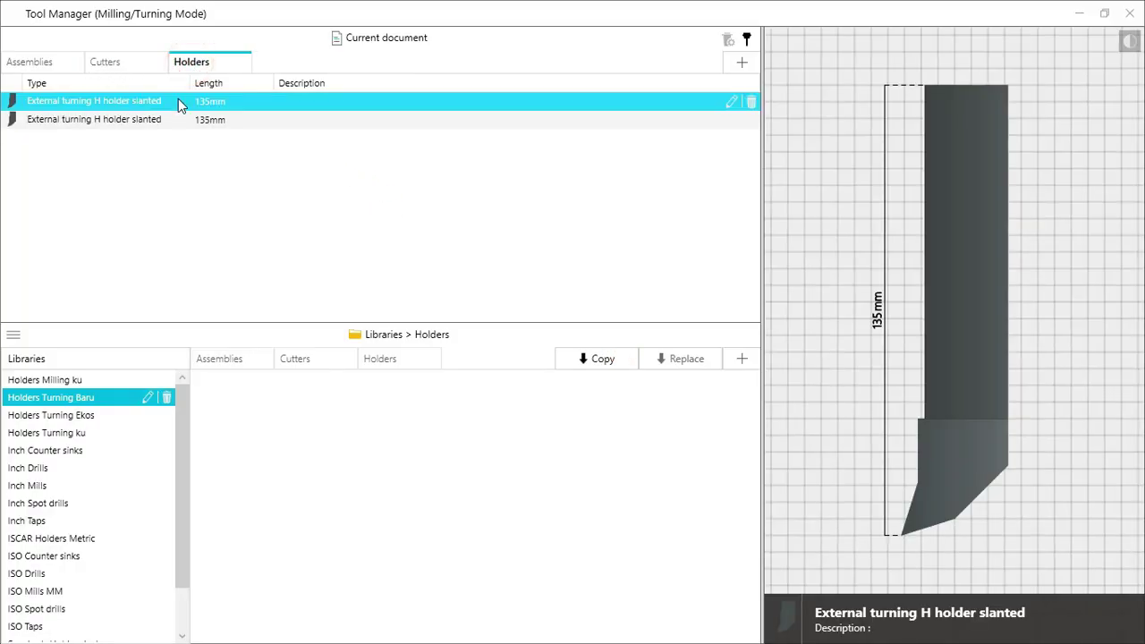
click(751, 102)
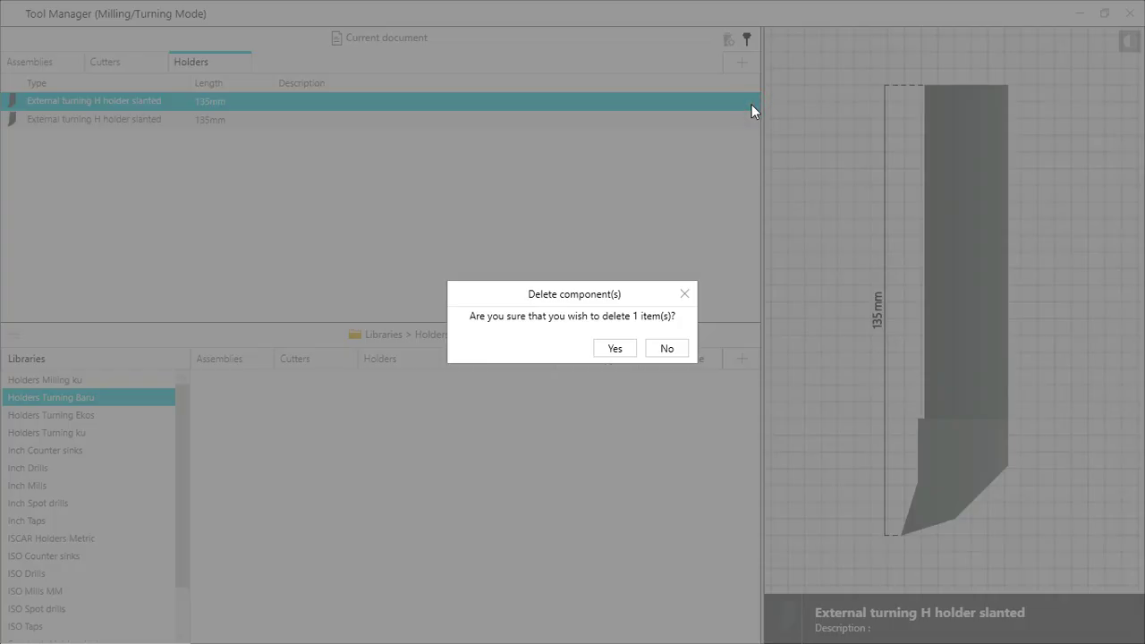
click(623, 350)
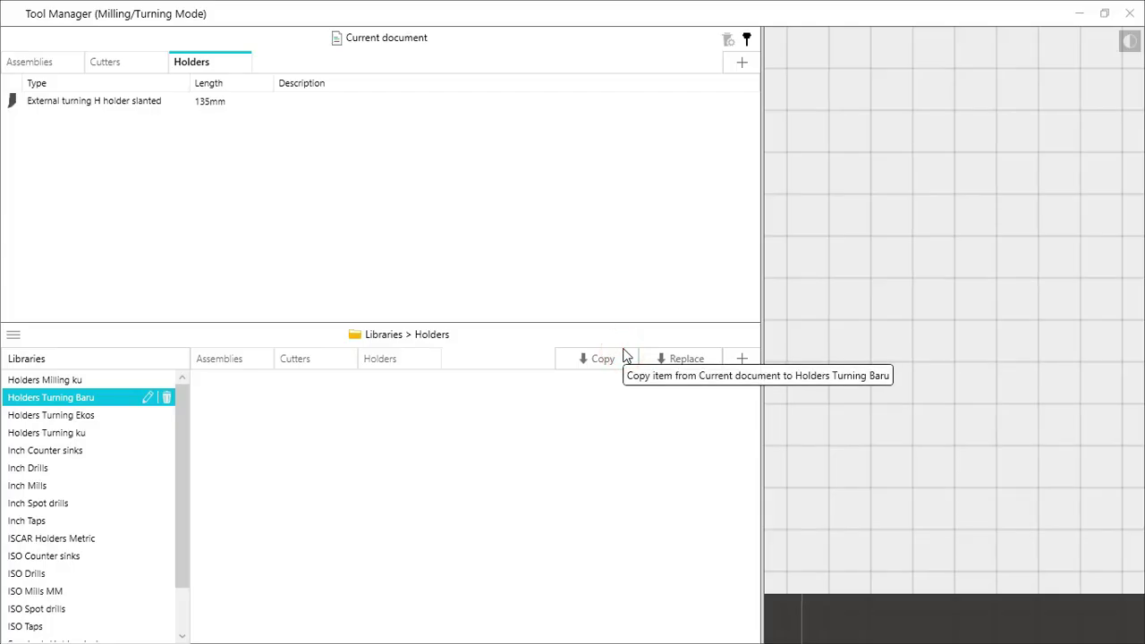
click(265, 100)
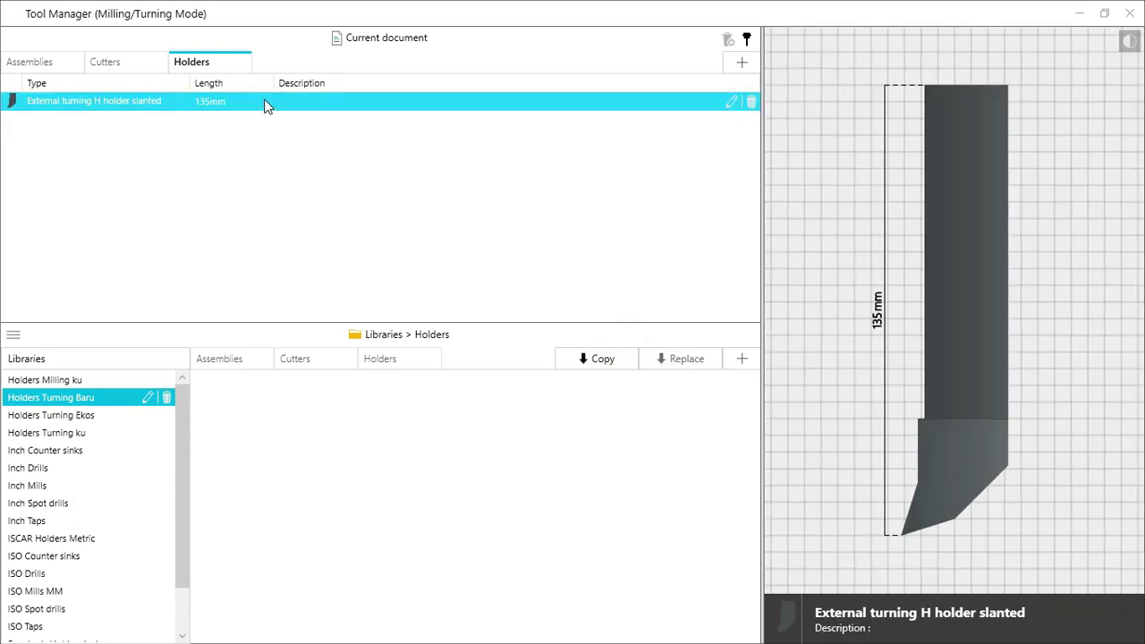
click(752, 102)
click(622, 347)
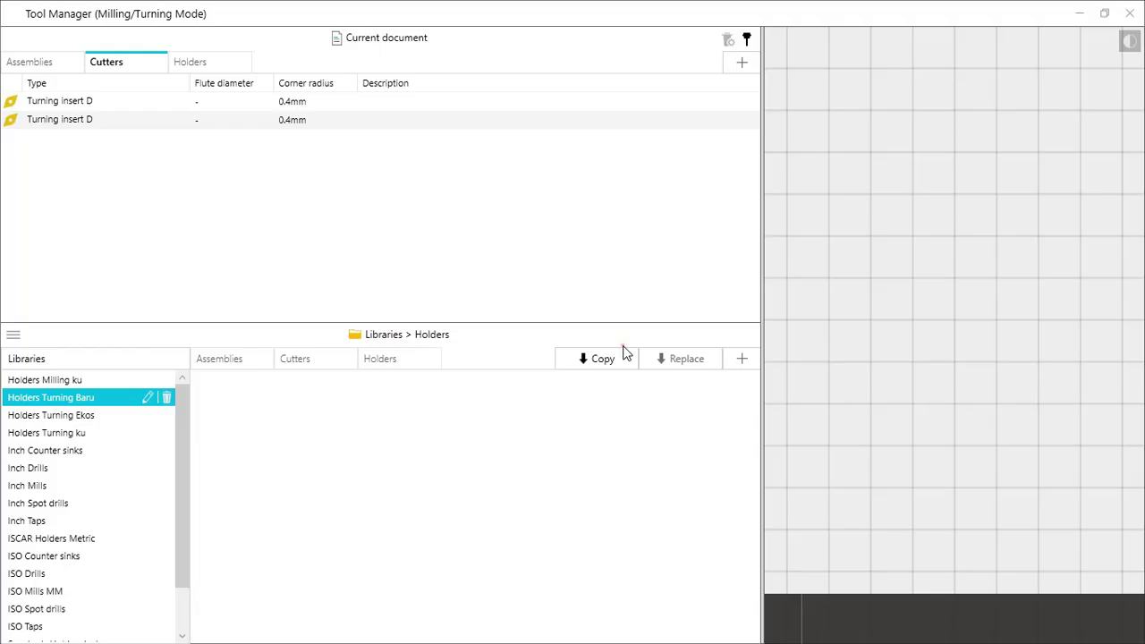
Delete the remaining Turning insert D cutters, leaving the document's tool list empty
click(101, 101)
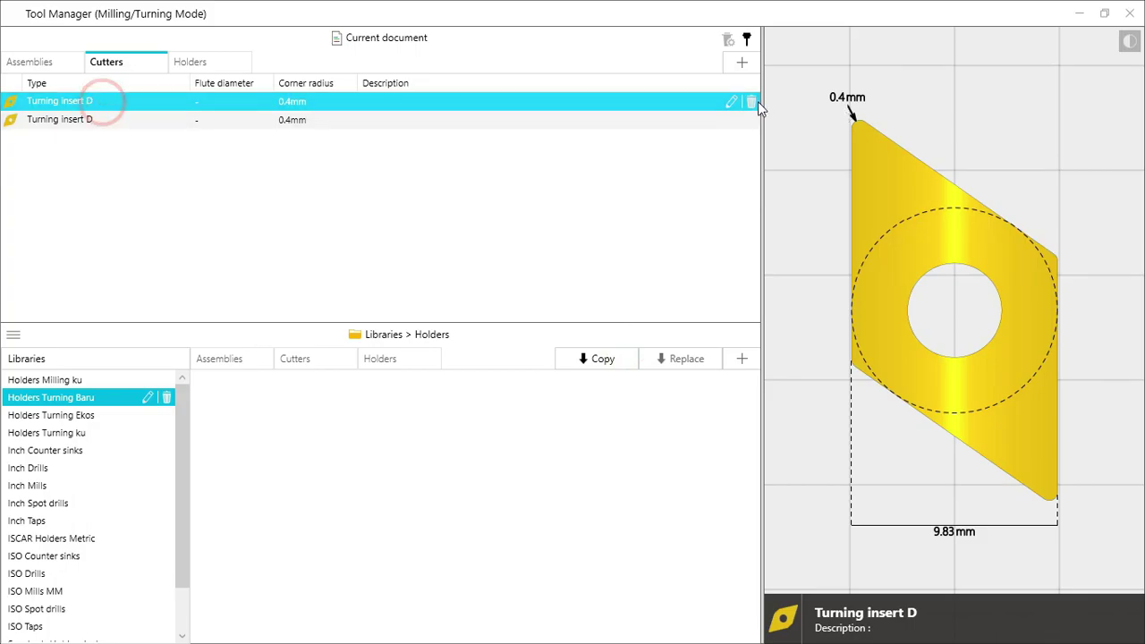
click(751, 102)
key(Escape)
click(531, 117)
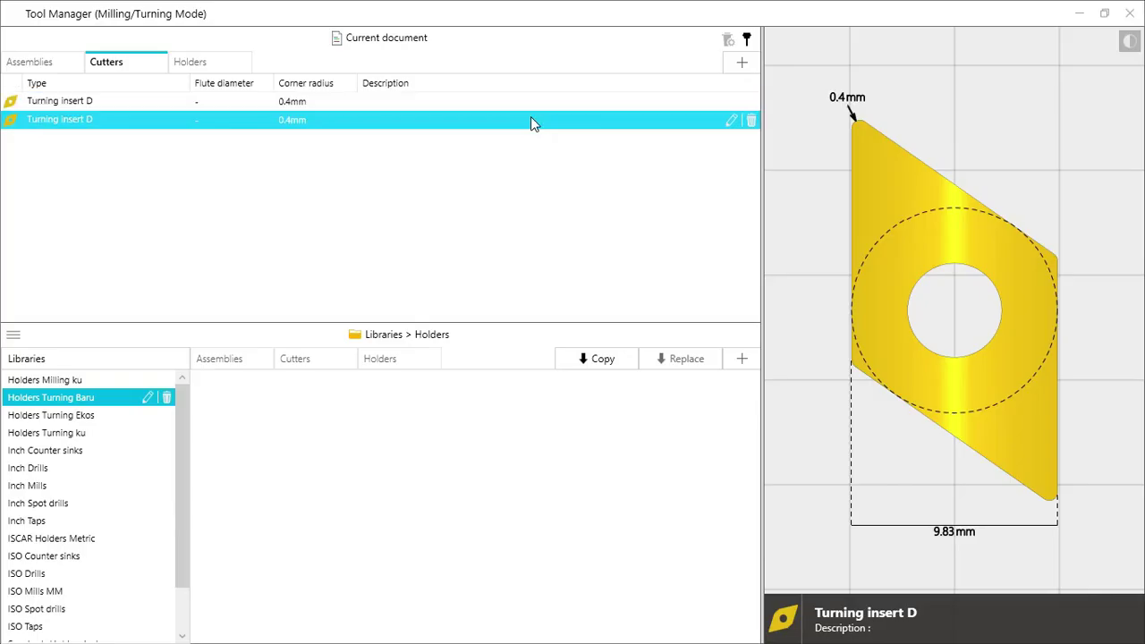
click(752, 120)
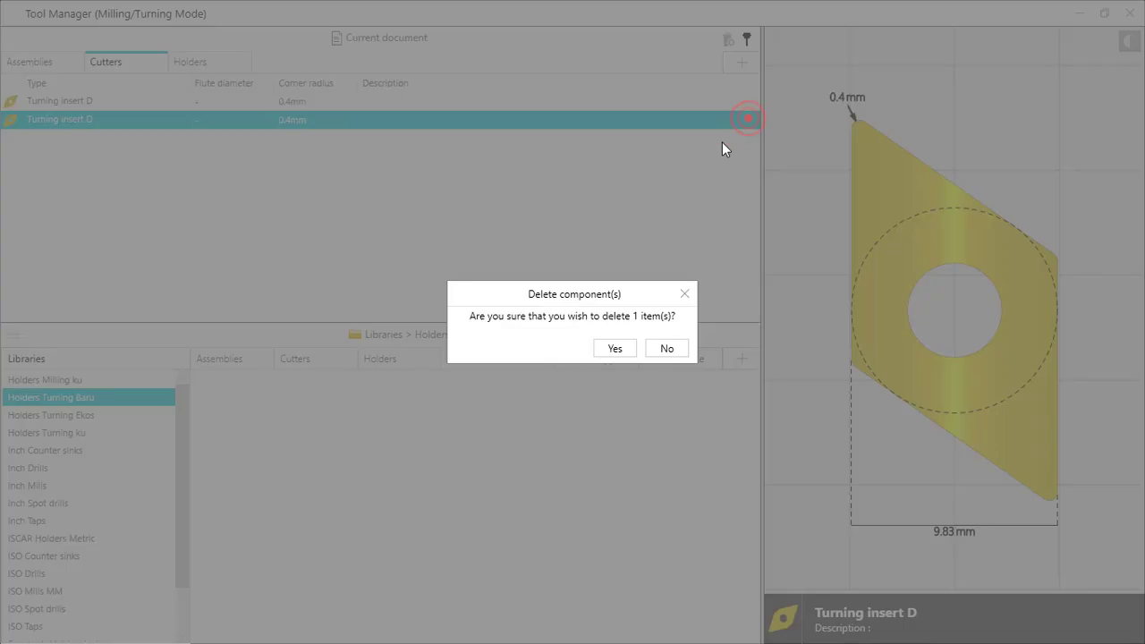
click(621, 346)
click(440, 102)
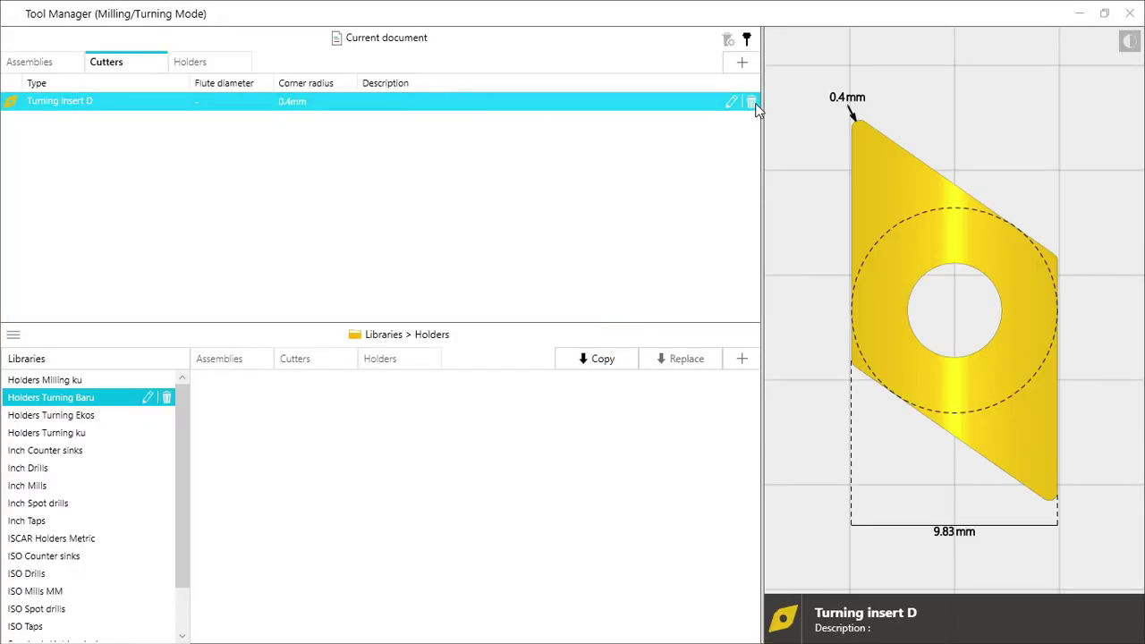
click(752, 102)
click(615, 348)
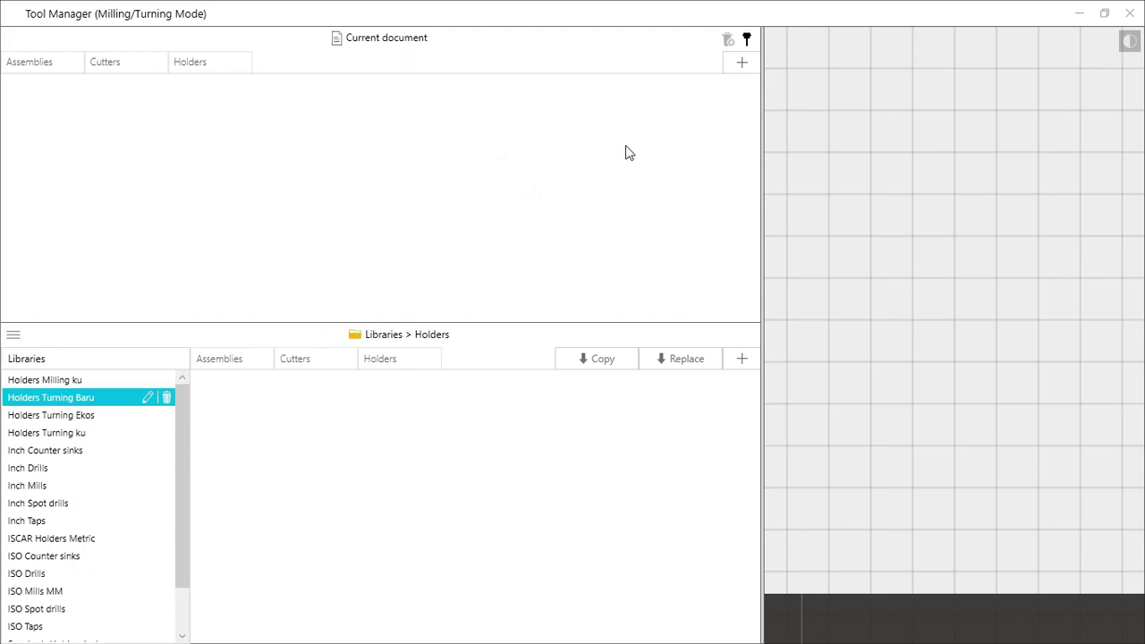
Create an External turning J holder, keeping its 35° head top angle and default dimensions
click(741, 63)
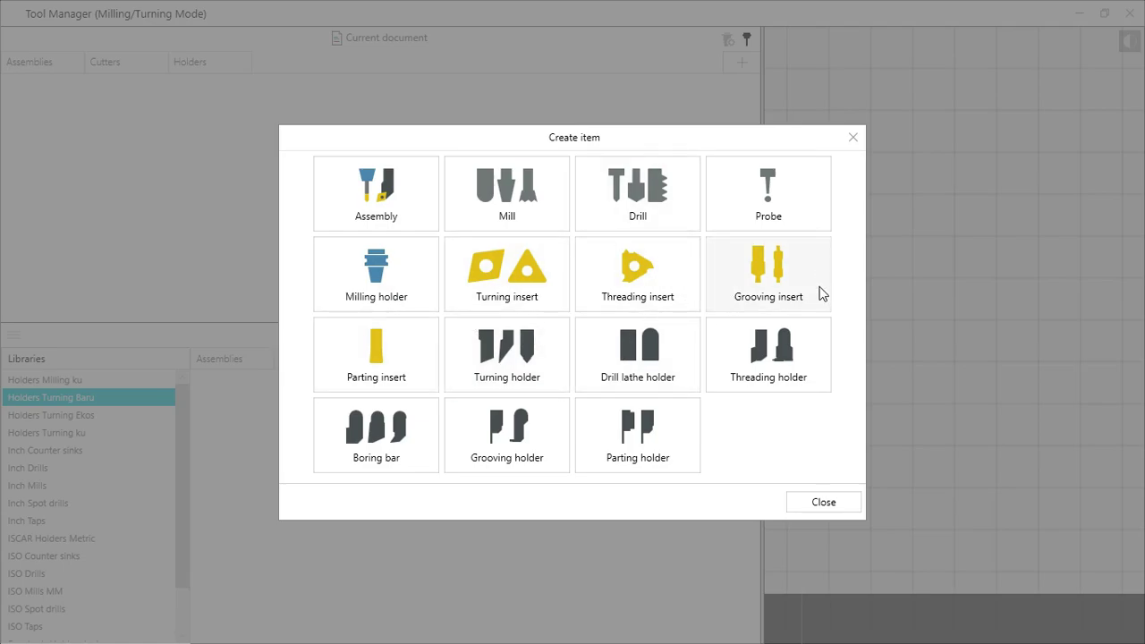
click(506, 361)
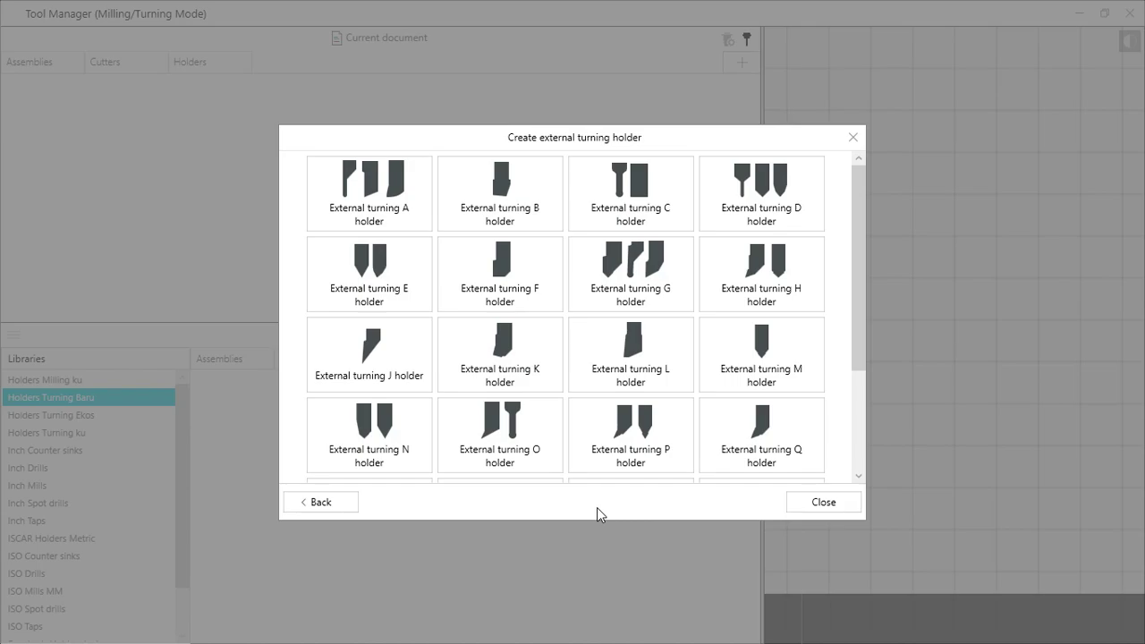
click(373, 377)
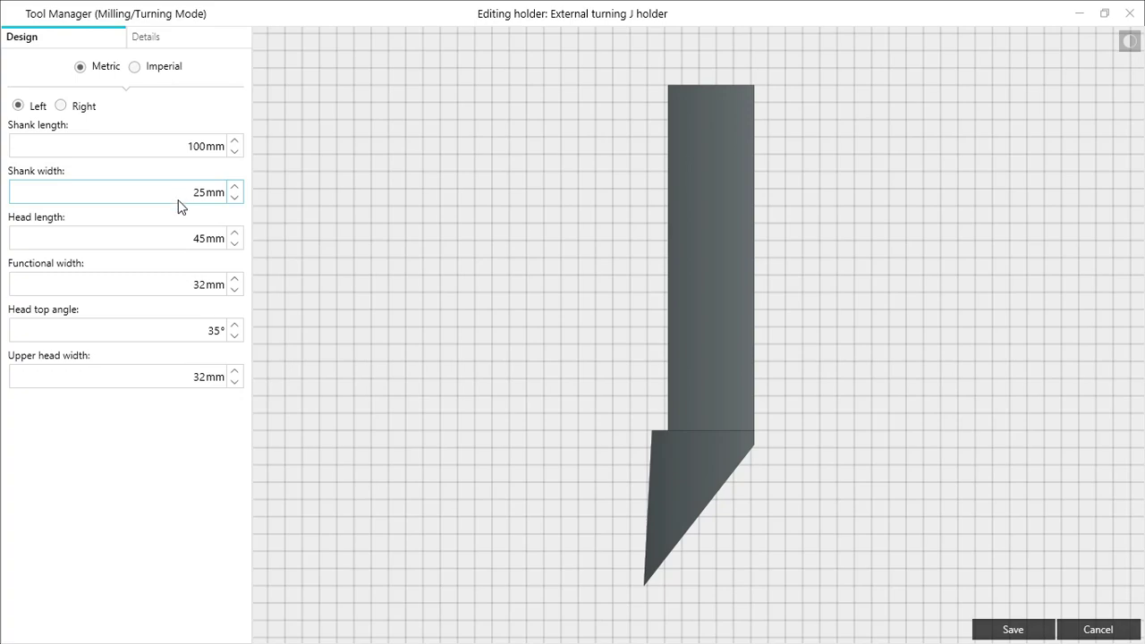
click(189, 285)
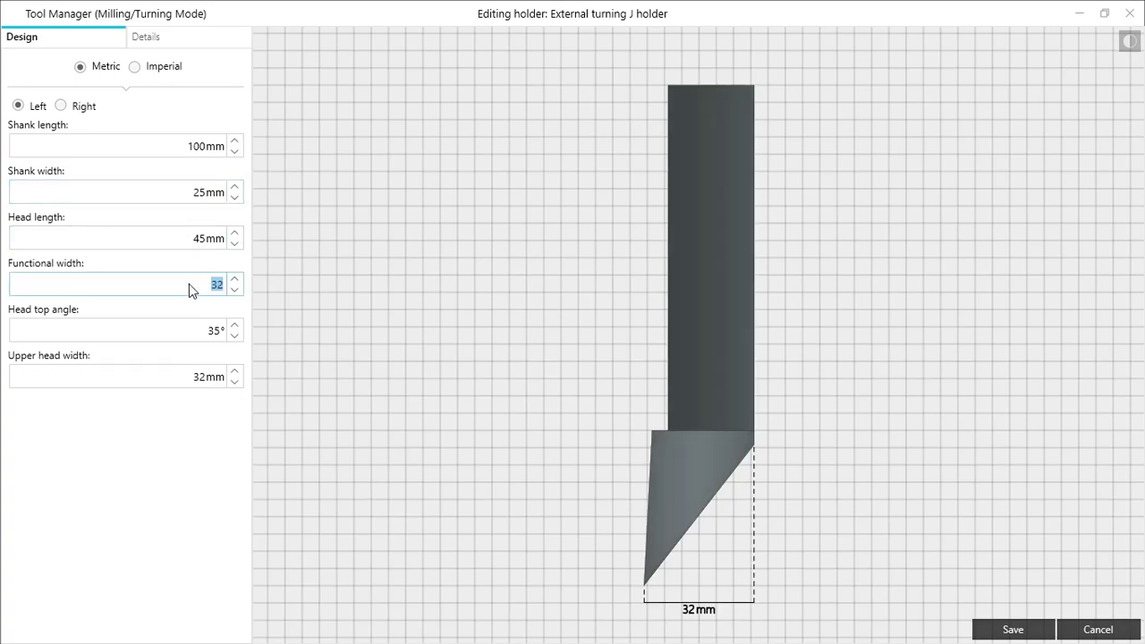
click(195, 332)
click(188, 380)
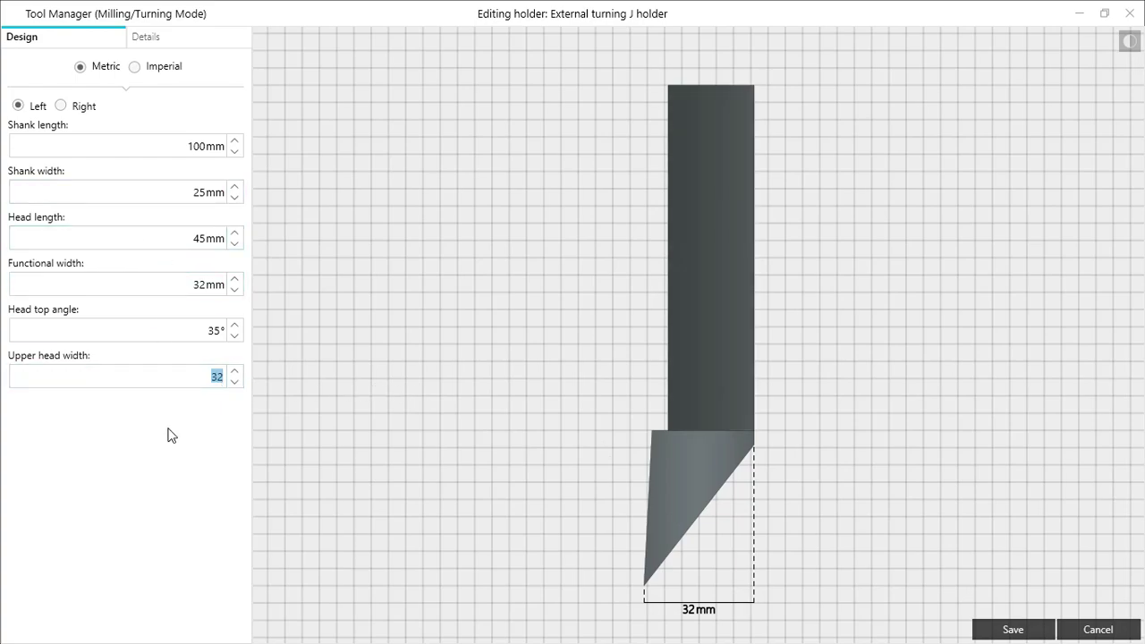
click(191, 373)
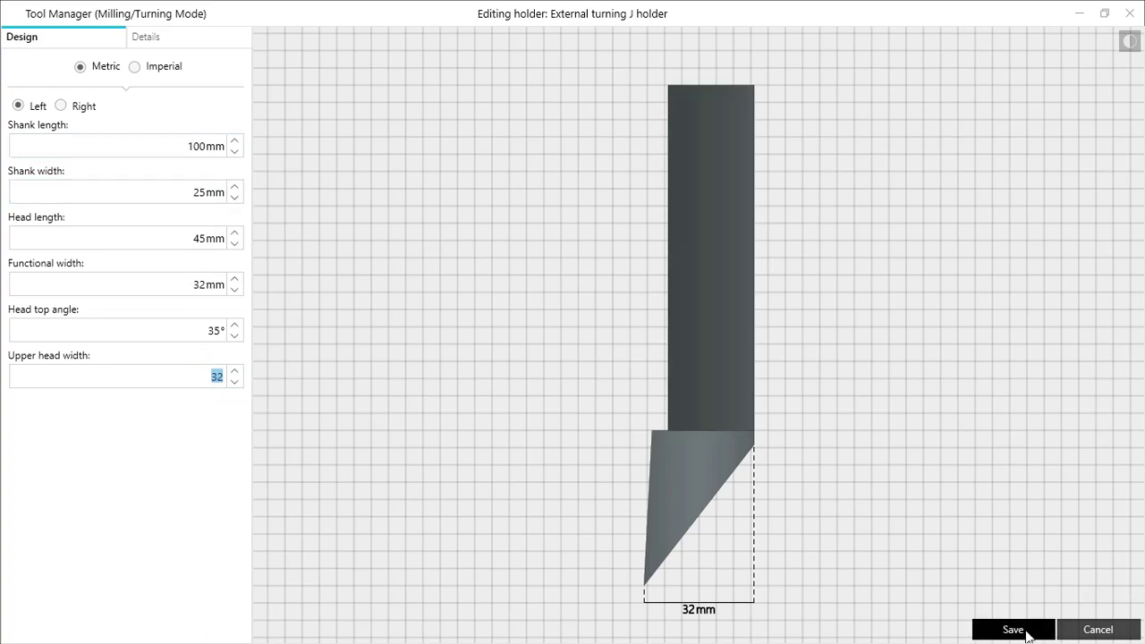
Give the J holder ID 1, save it, and select it for preview
click(146, 37)
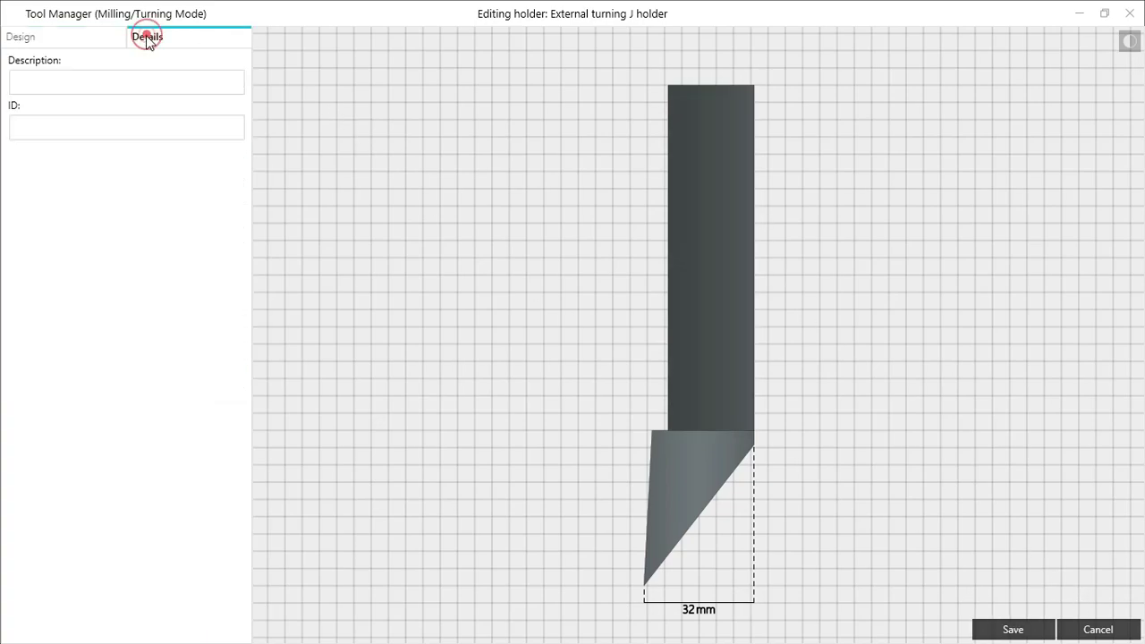
click(120, 123)
text(1)
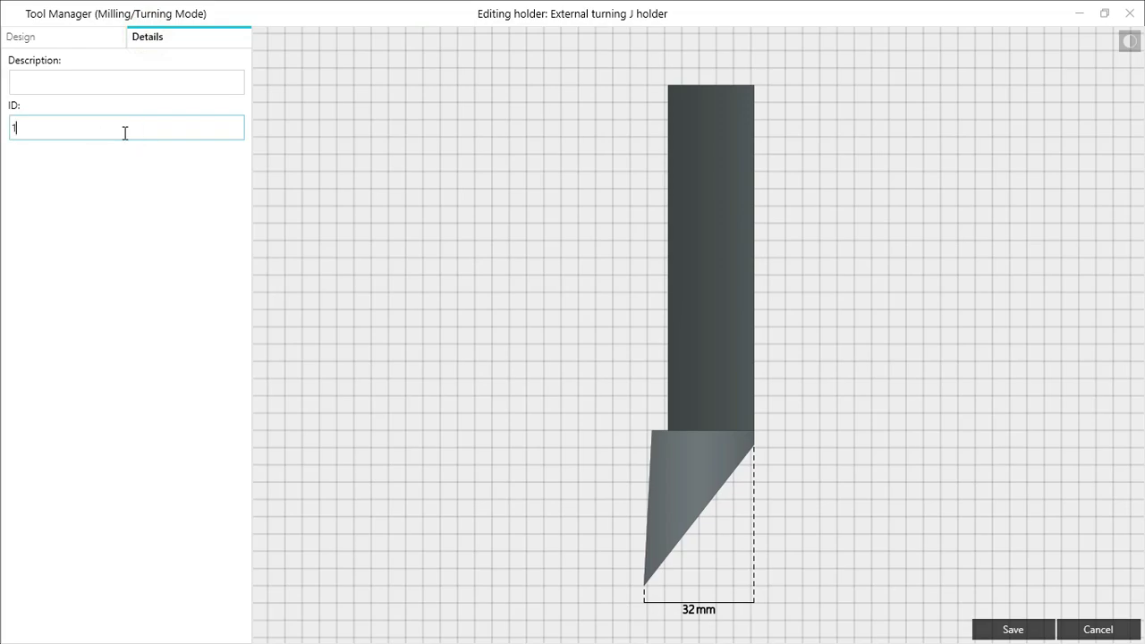
click(1017, 626)
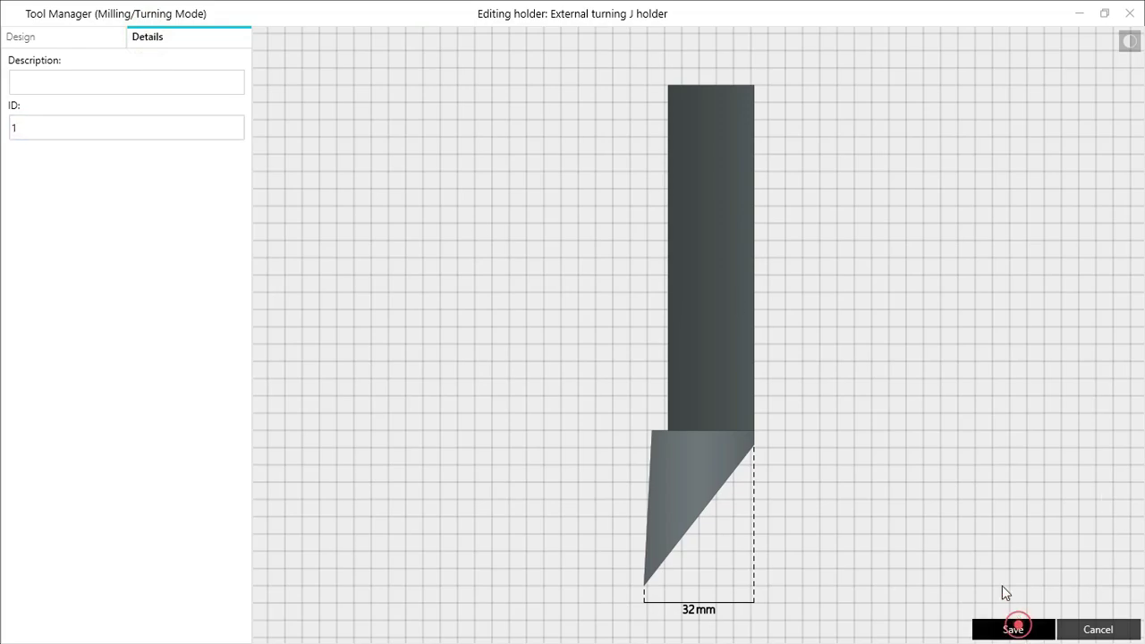
click(357, 103)
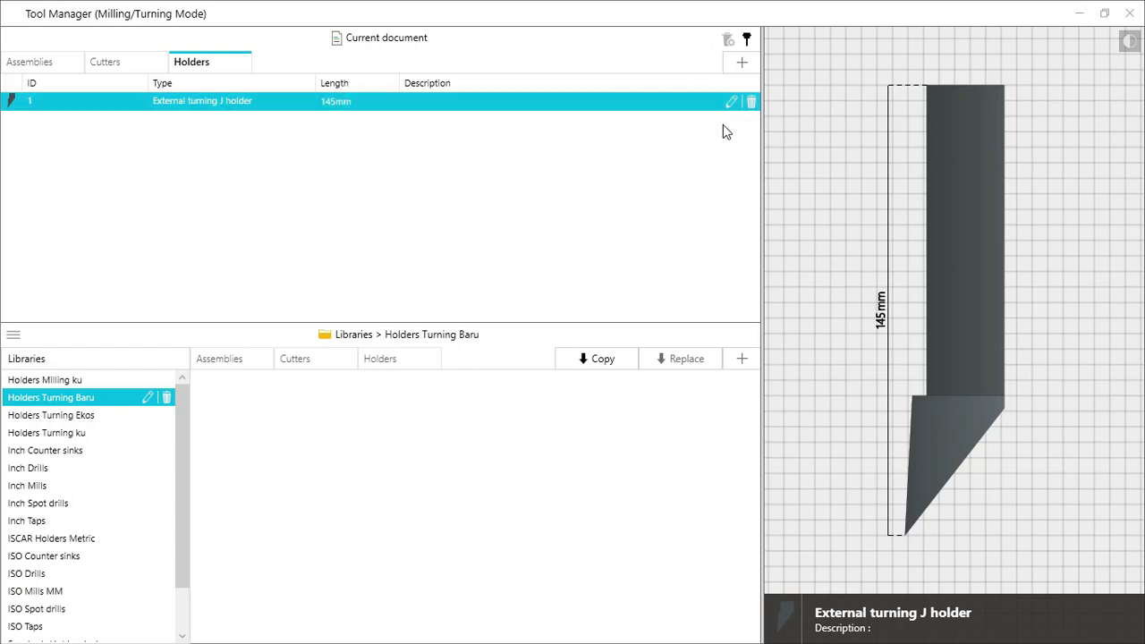
Save a Turning insert V with 16mm theoretical cutting edge length and 0.4mm corner radius
click(743, 62)
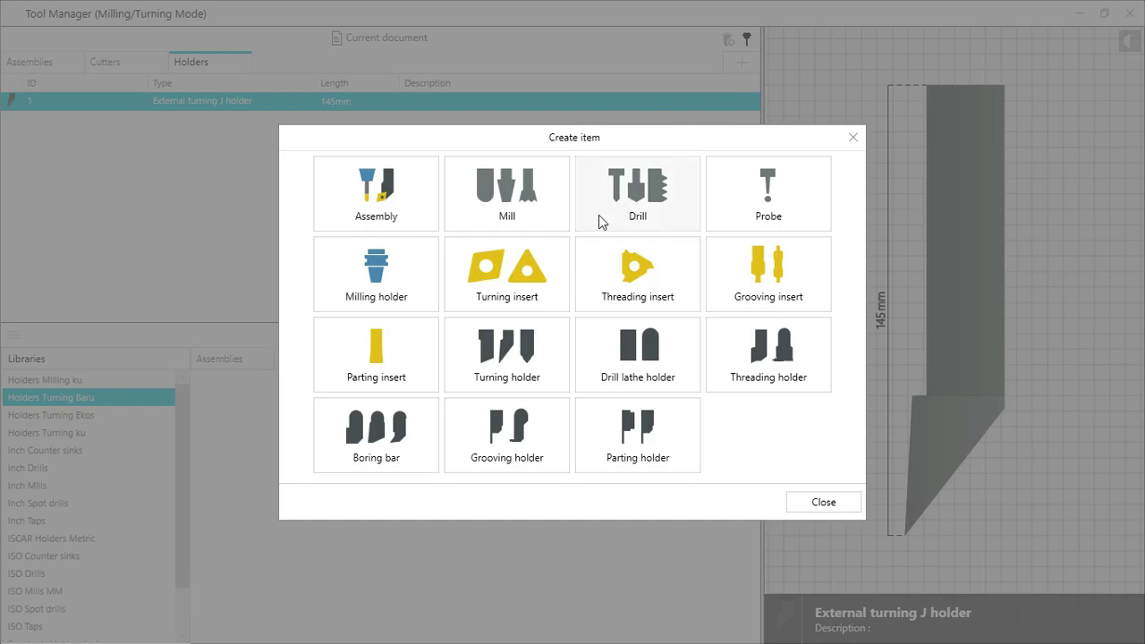
click(501, 283)
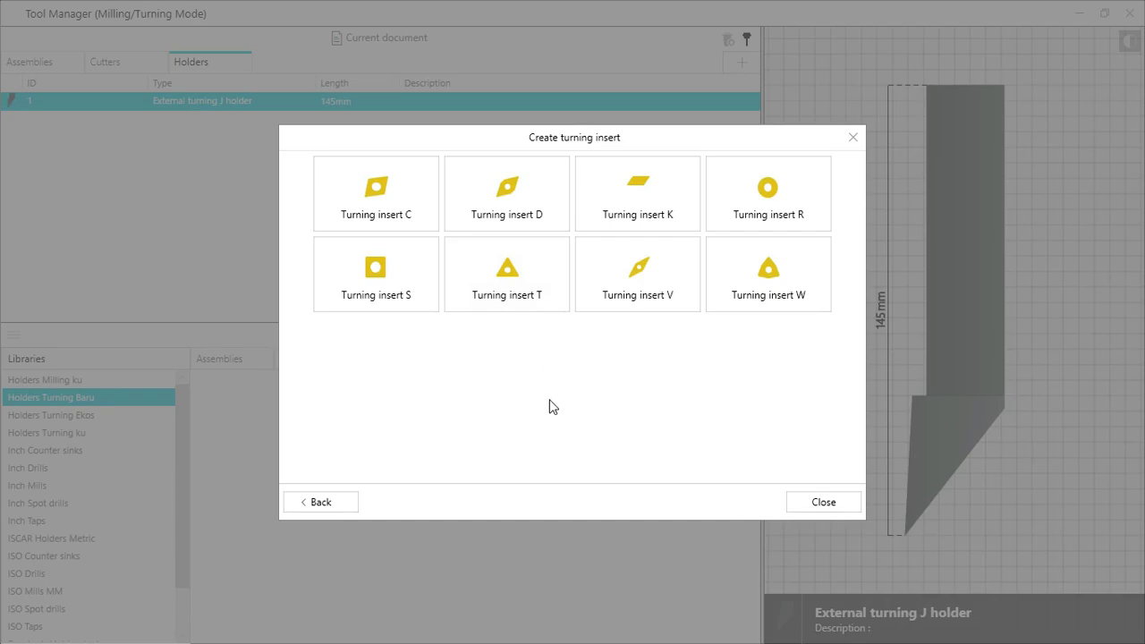
click(659, 287)
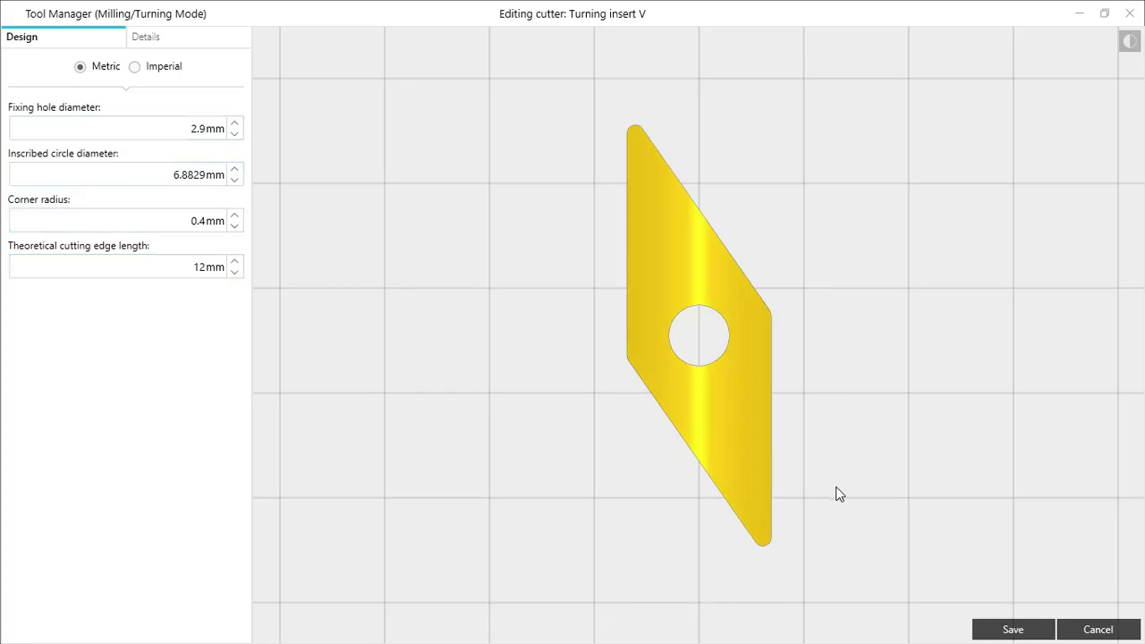
click(200, 269)
text(16)
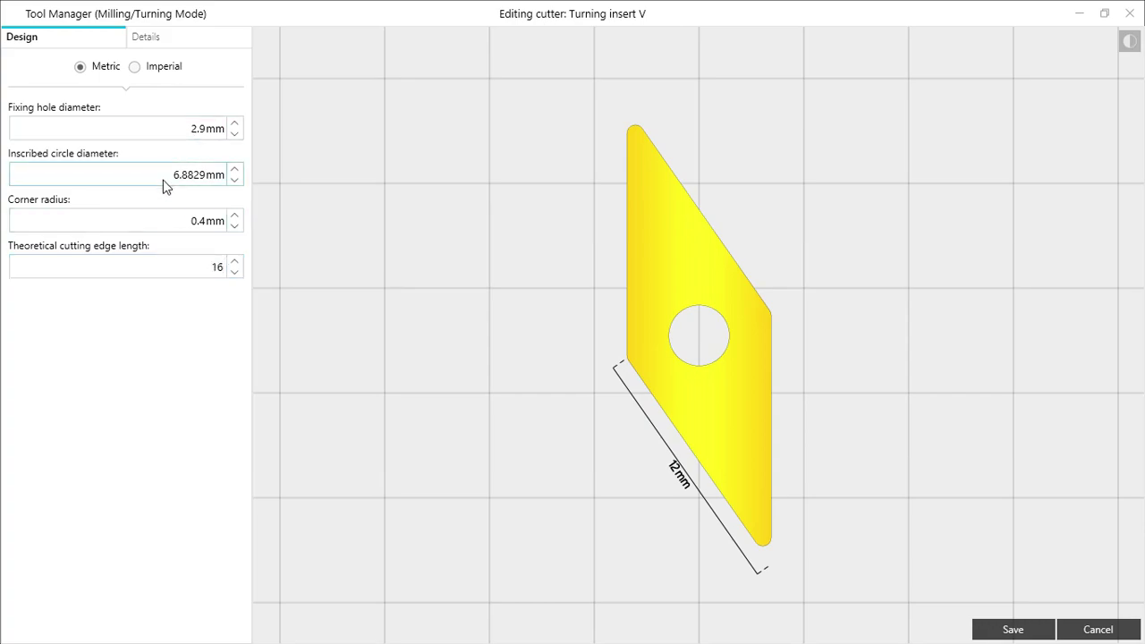
click(154, 132)
click(186, 228)
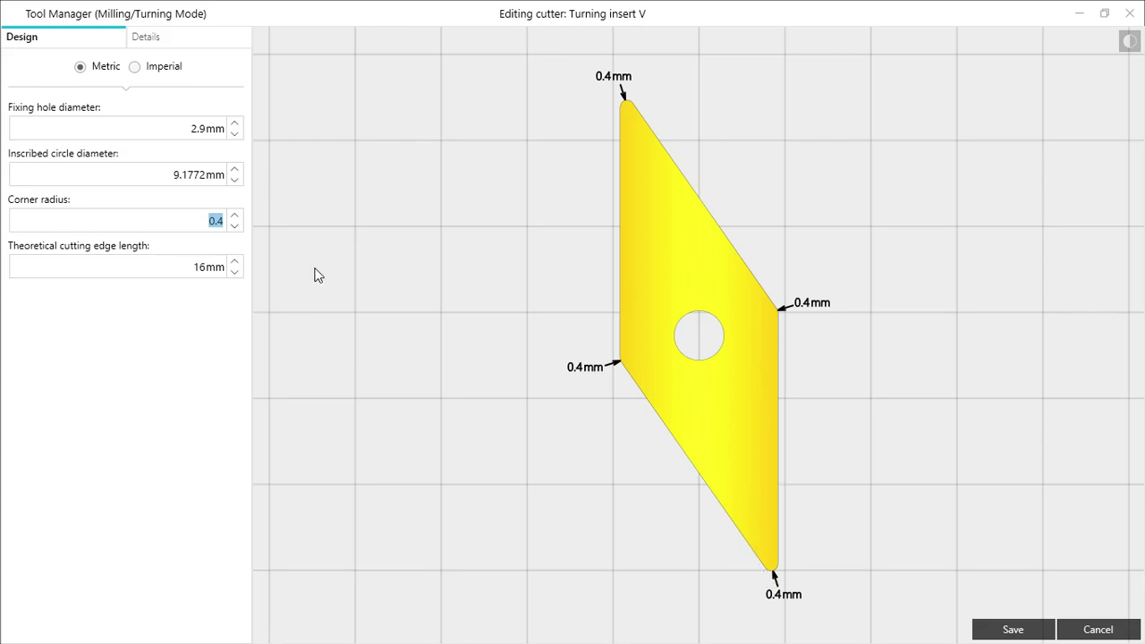
click(200, 230)
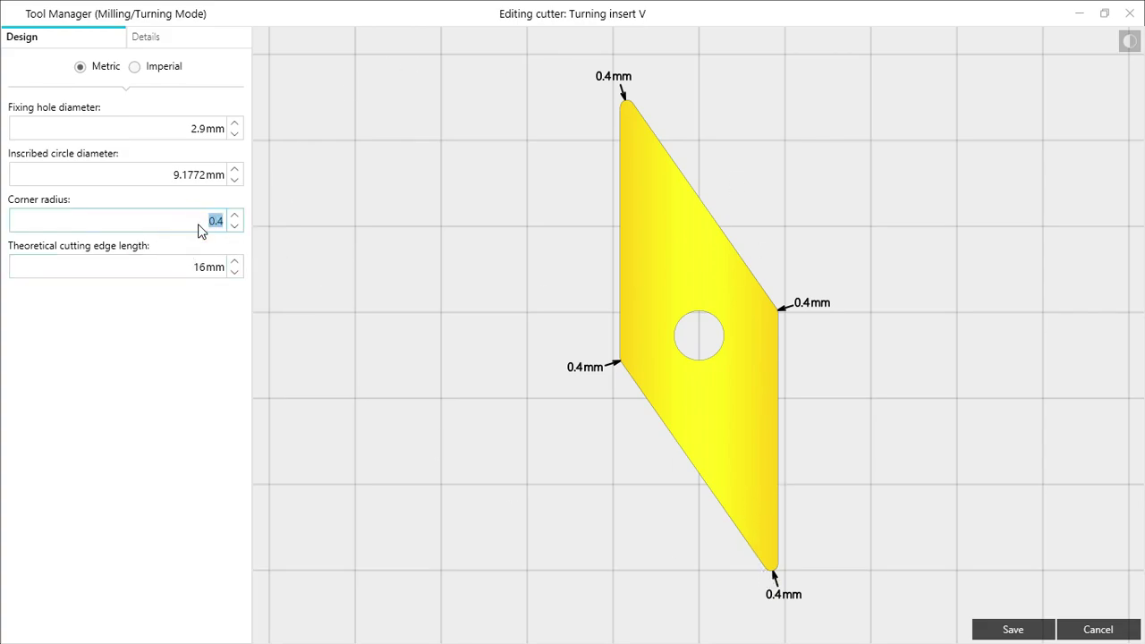
click(1038, 629)
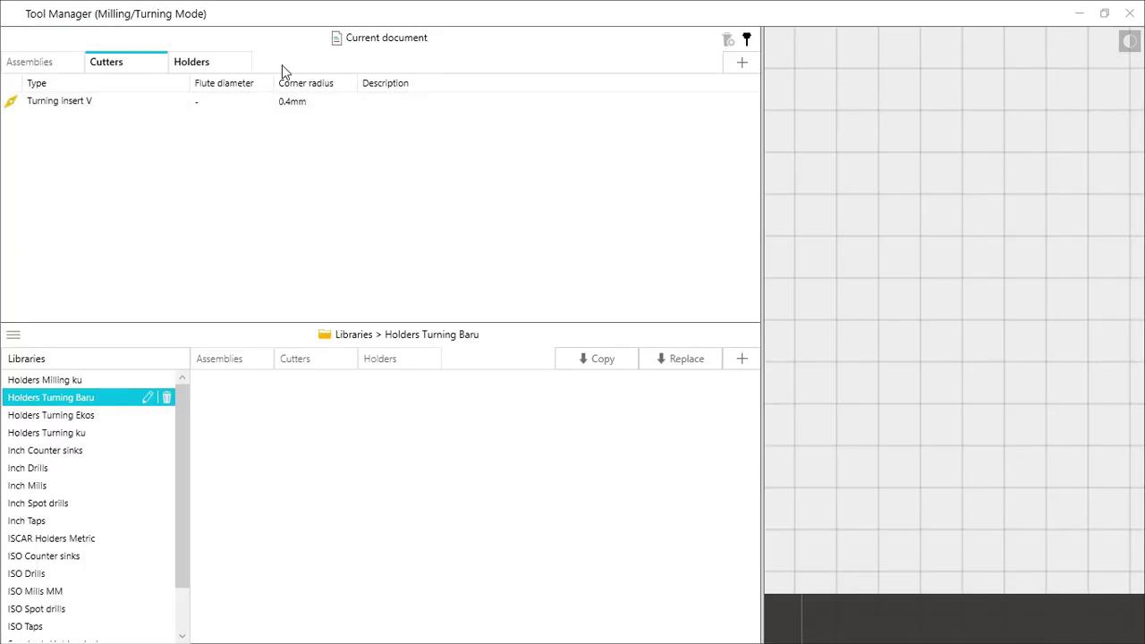
Create a default turning assembly and swap its holder for the External turning J holder
click(742, 62)
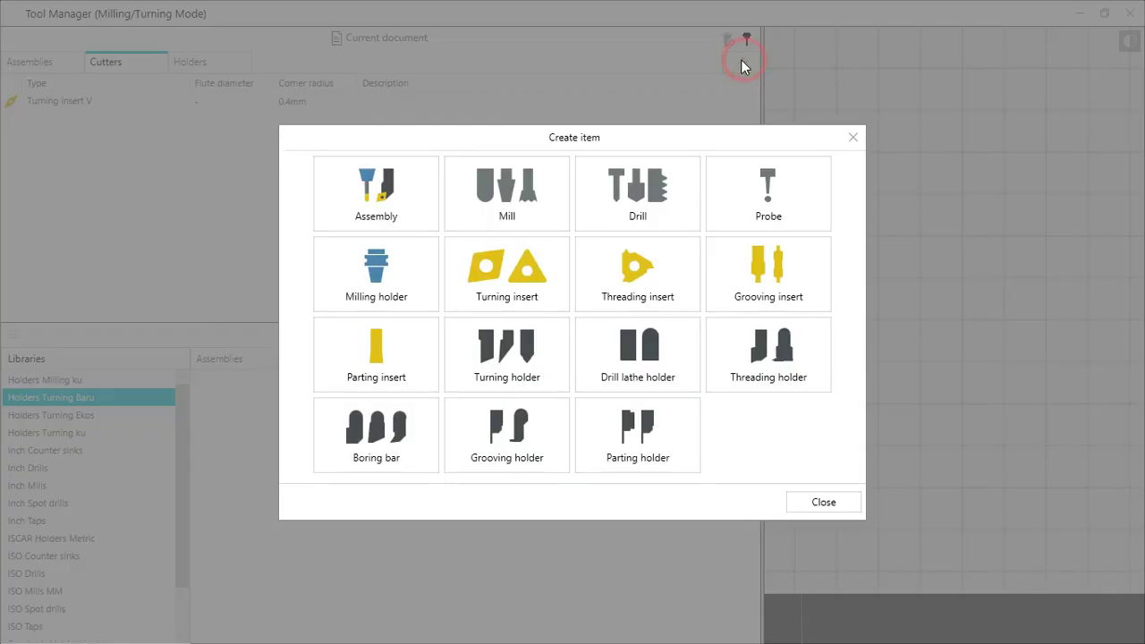
click(384, 208)
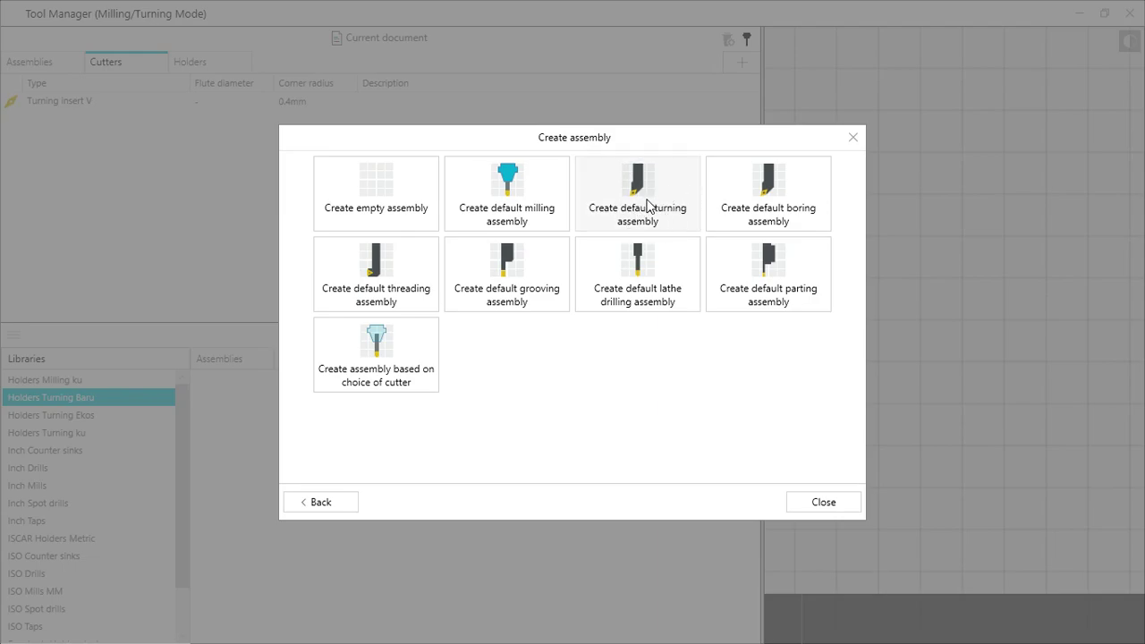
click(648, 205)
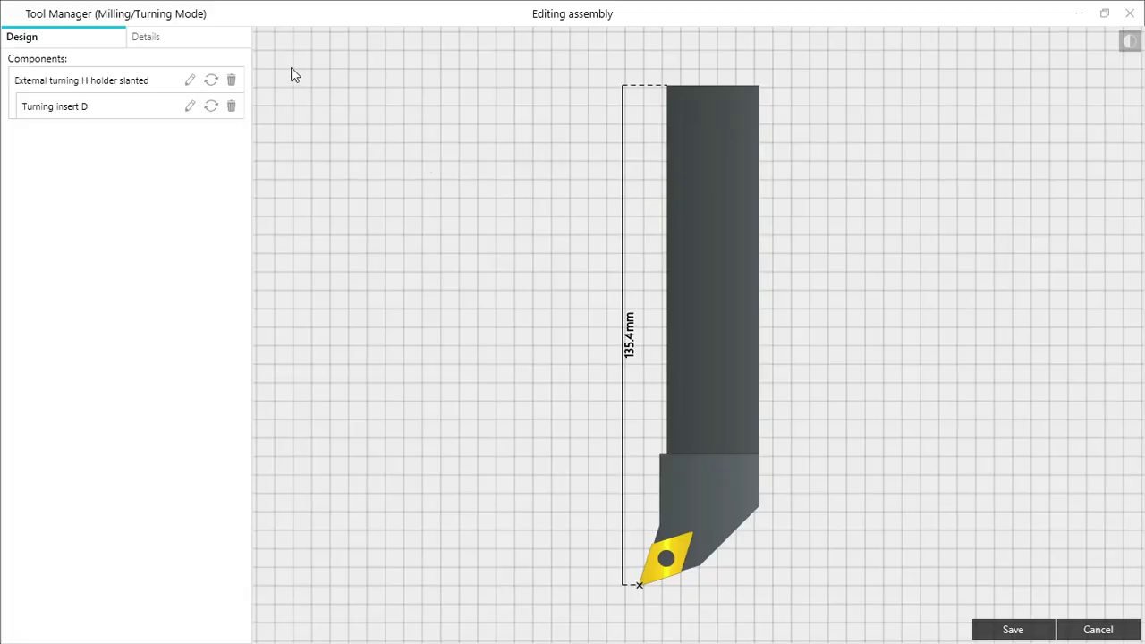
click(211, 80)
click(214, 85)
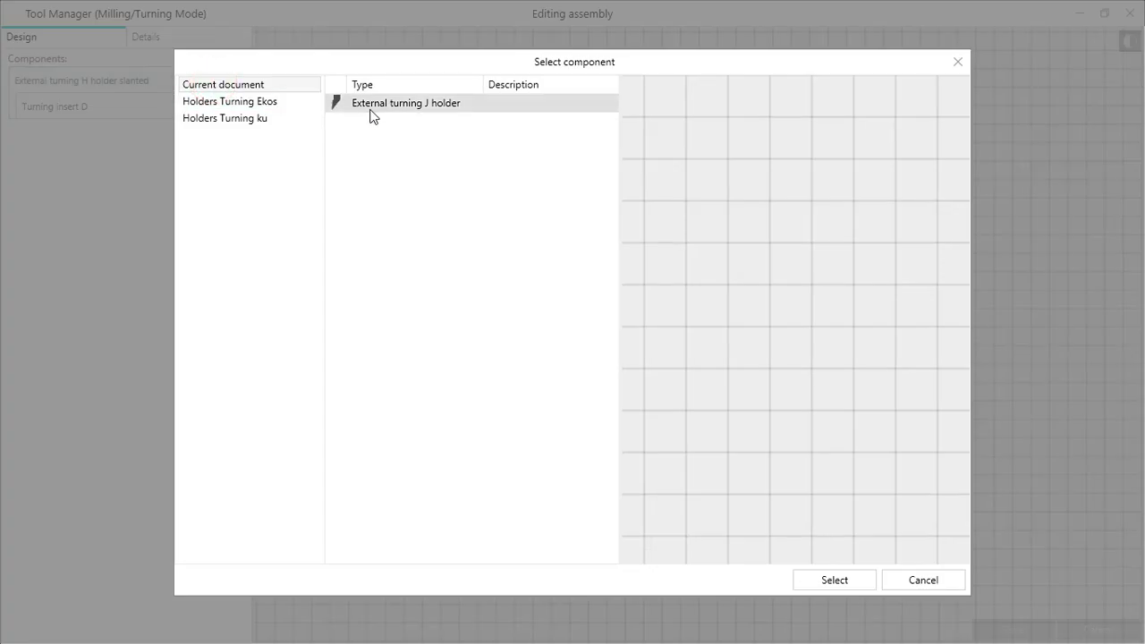
click(376, 105)
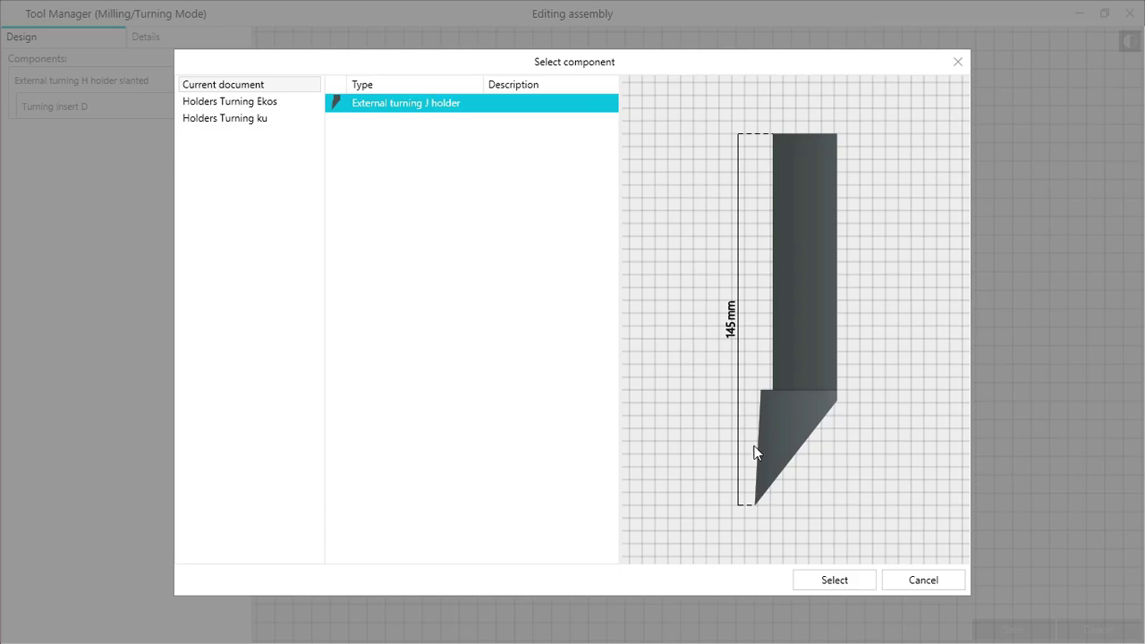
click(848, 581)
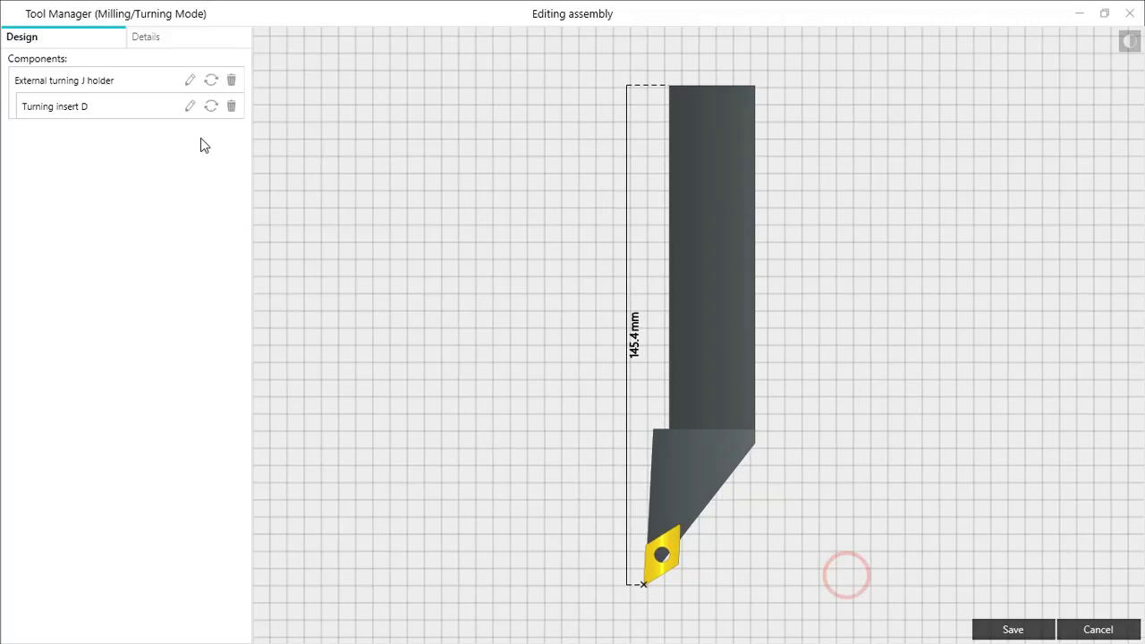
Replace the insert with Turning insert V, set the assembly ID to T0101, and save
click(206, 105)
click(213, 103)
click(358, 103)
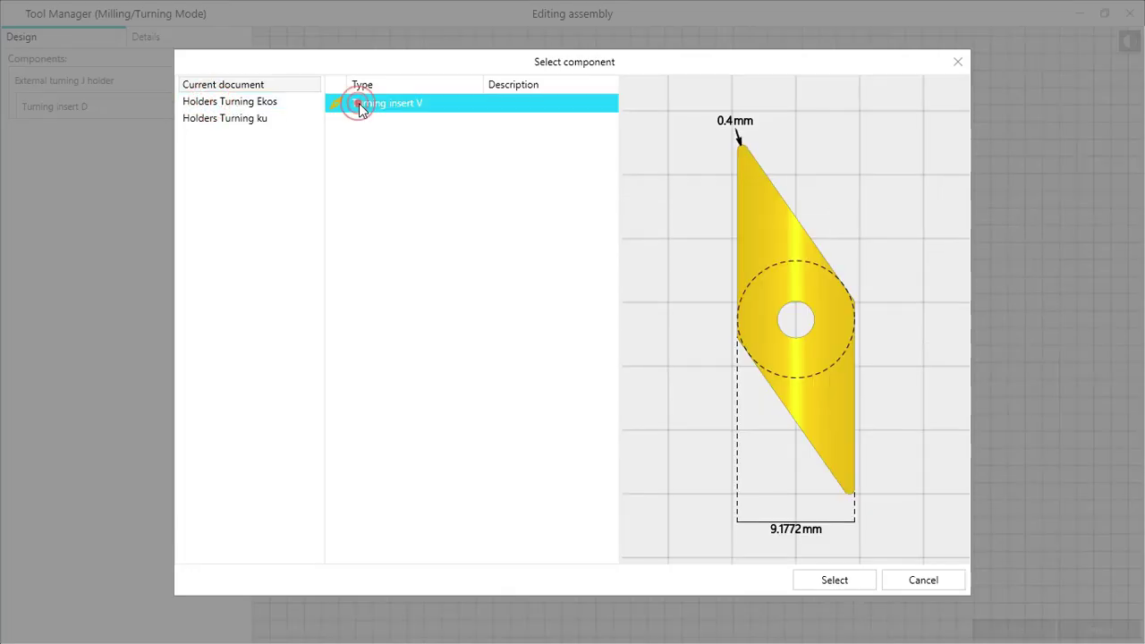
click(846, 581)
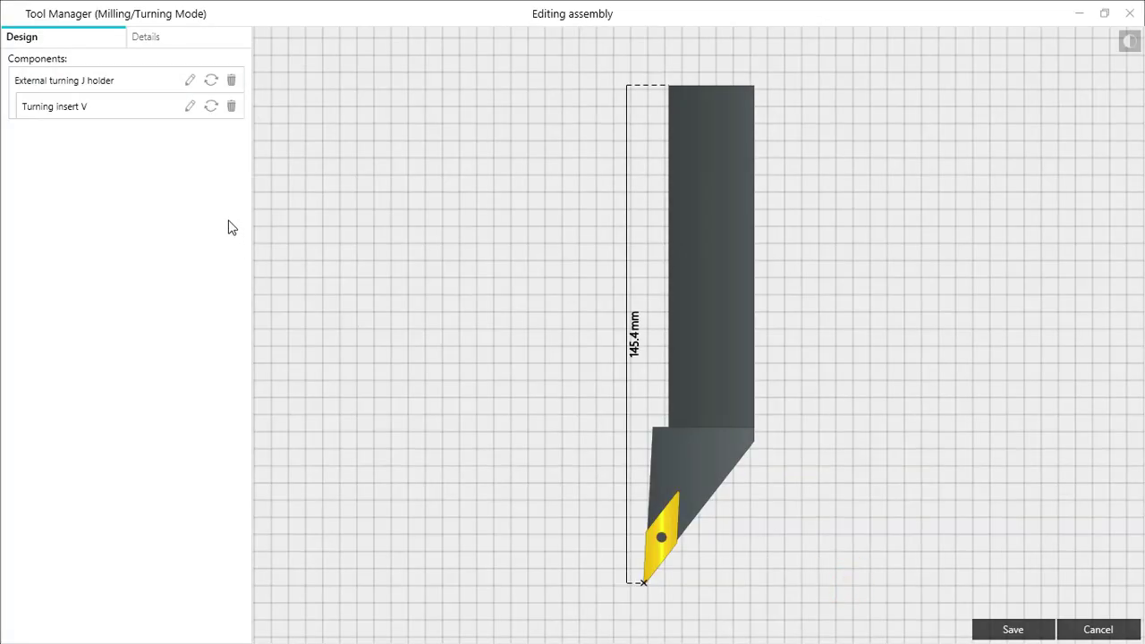
click(159, 37)
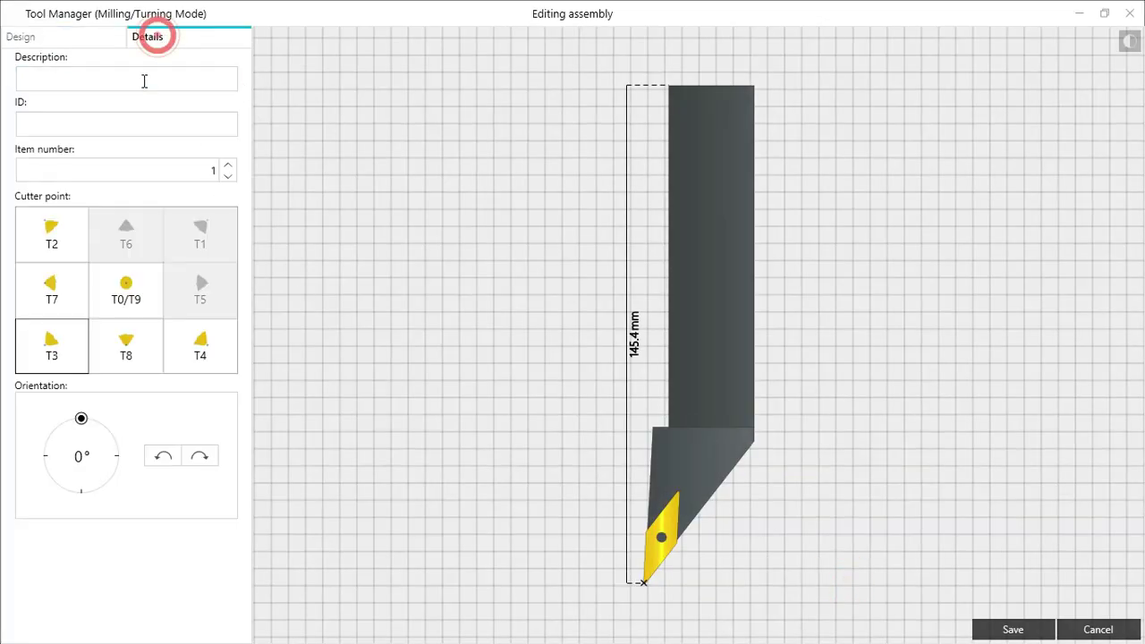
click(141, 123)
click(141, 123)
text(T0101)
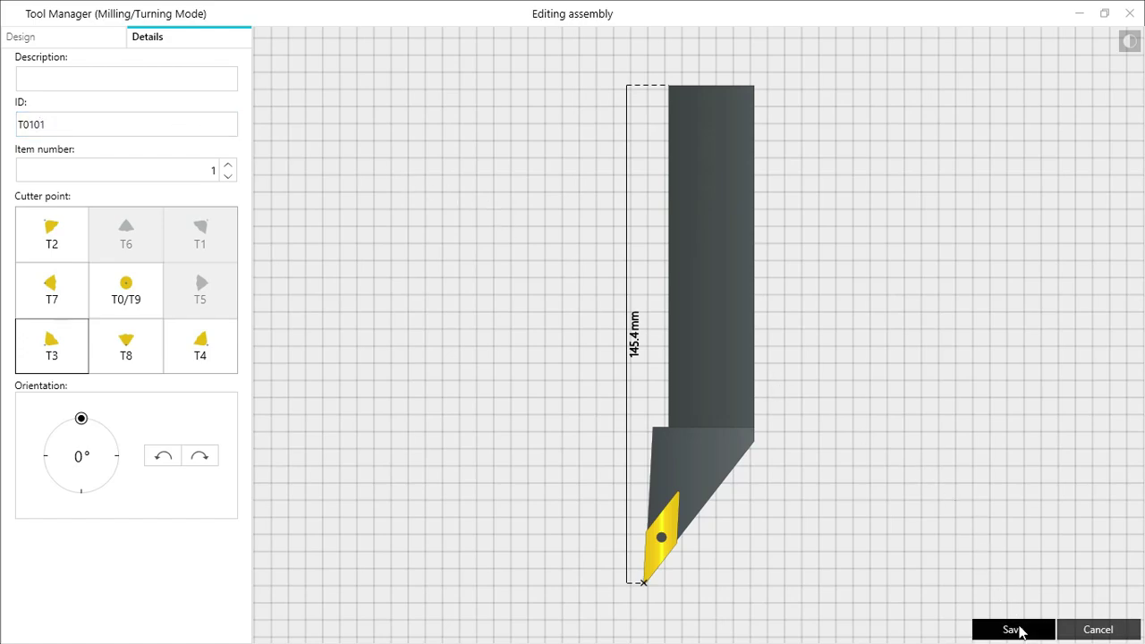
click(1017, 629)
click(360, 102)
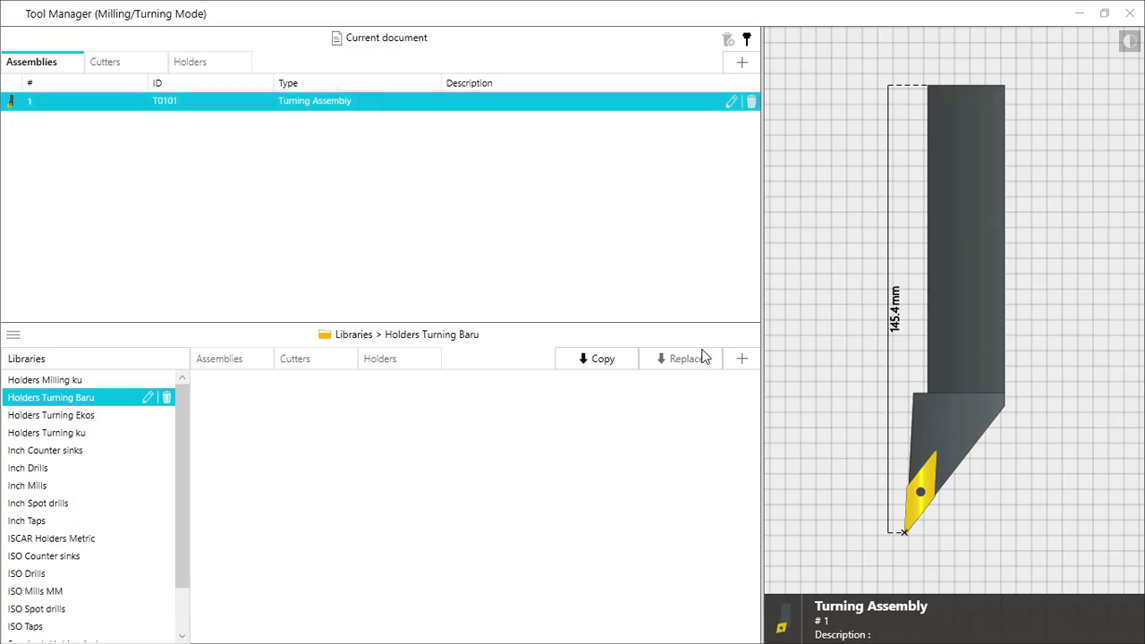
Leave the Holders Turning Baru library name unchanged, select T0101, and bring up new tool item types
click(149, 399)
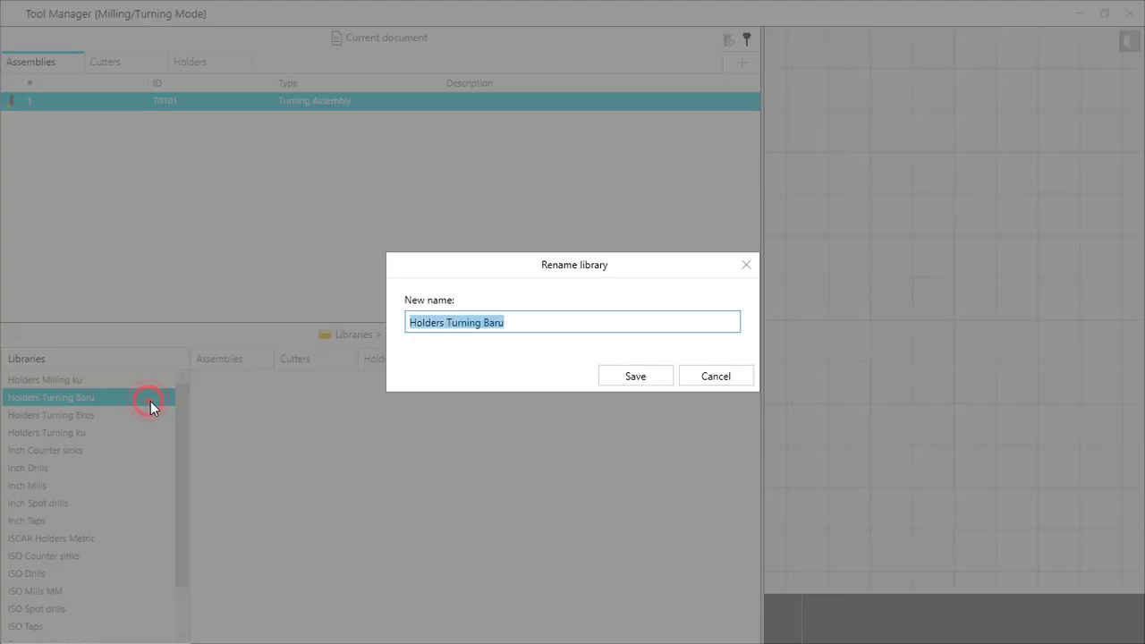
click(616, 379)
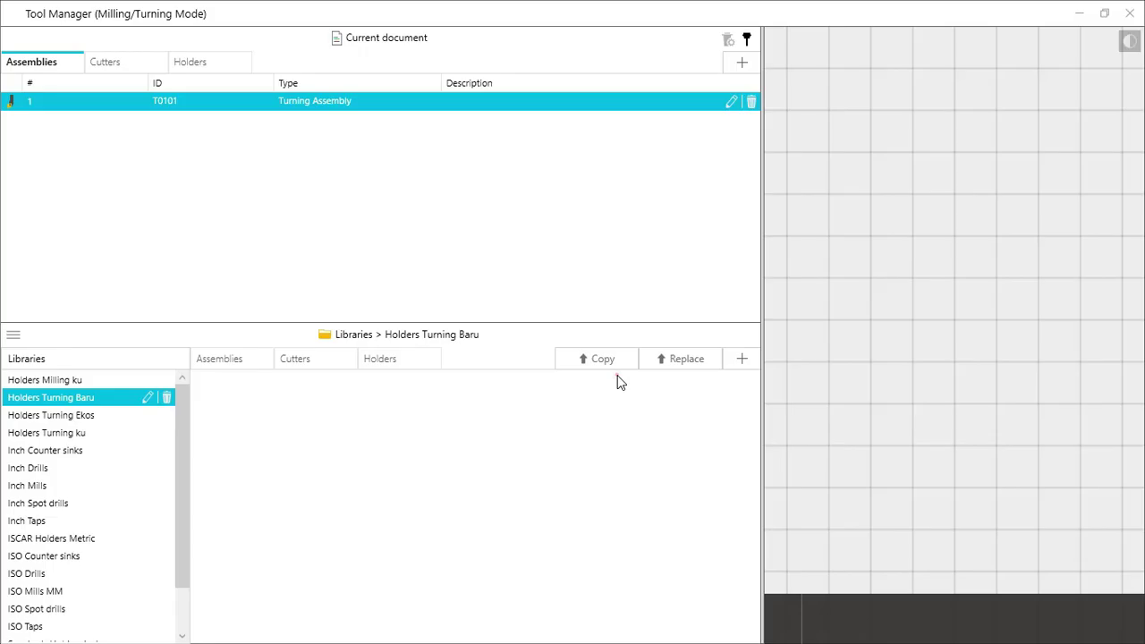
click(390, 107)
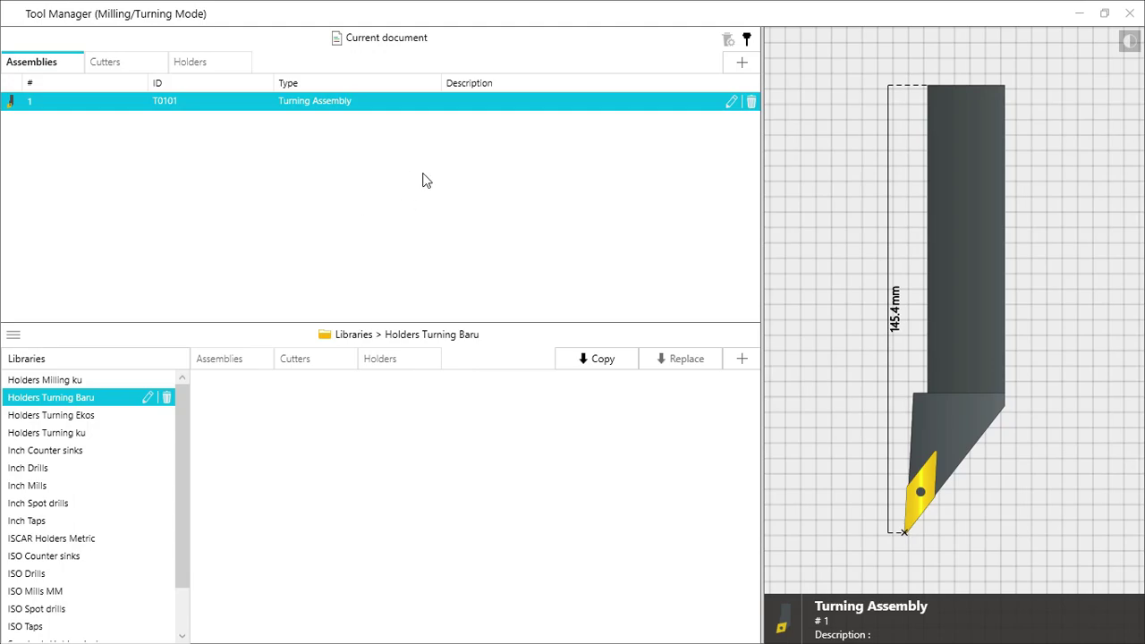
click(744, 61)
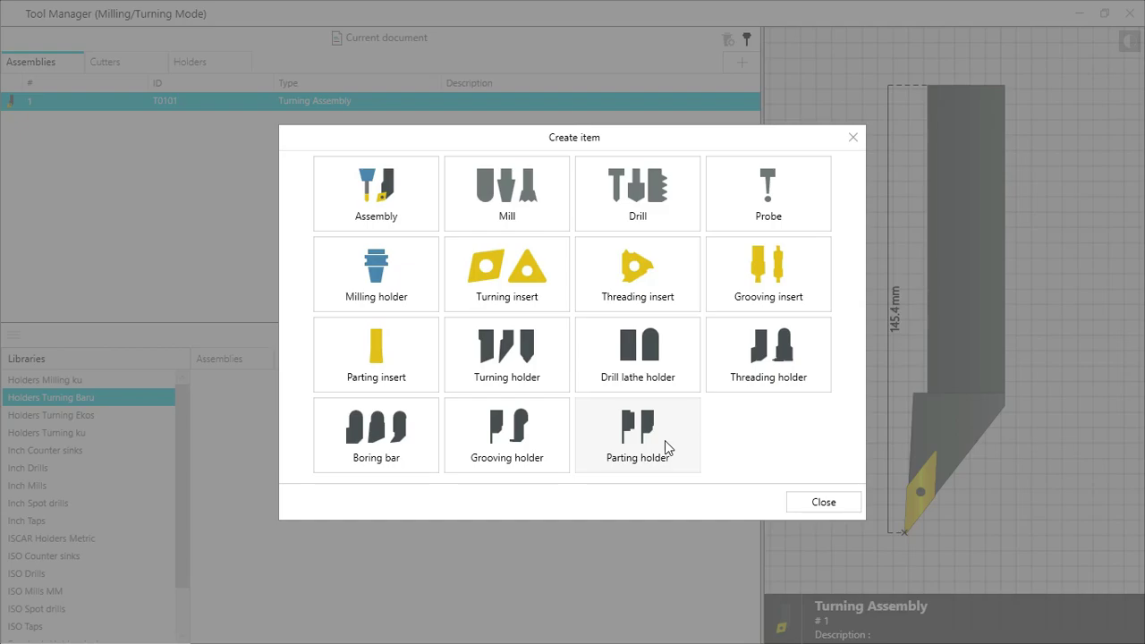
Create a Square shank medium parting holder and review its insert width, cutting depth and shank values
click(638, 452)
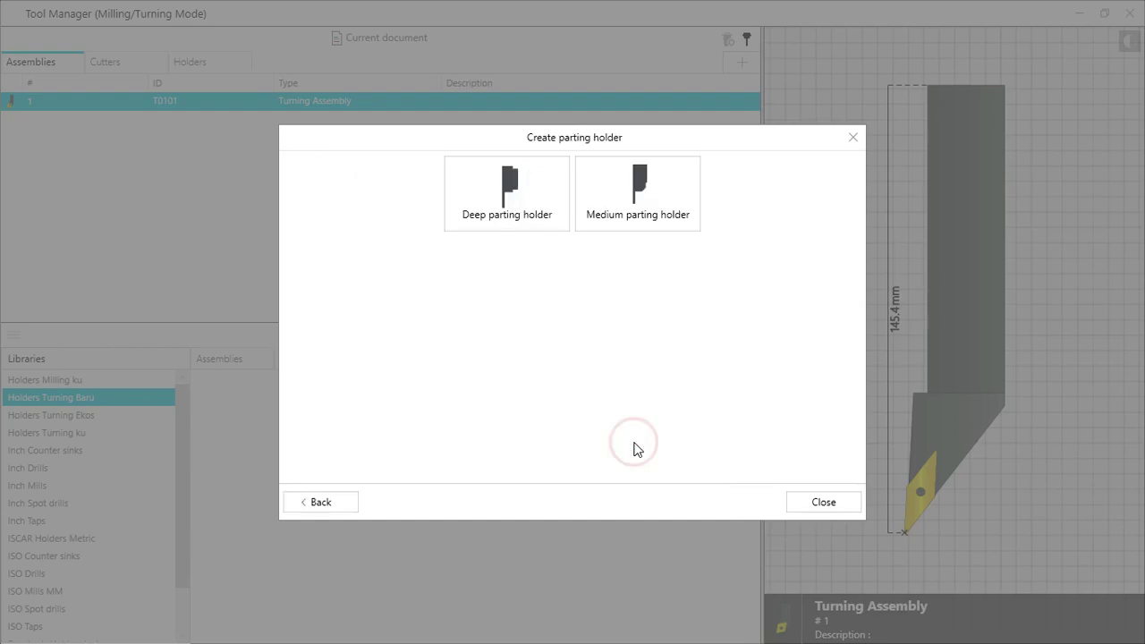
click(639, 212)
click(813, 501)
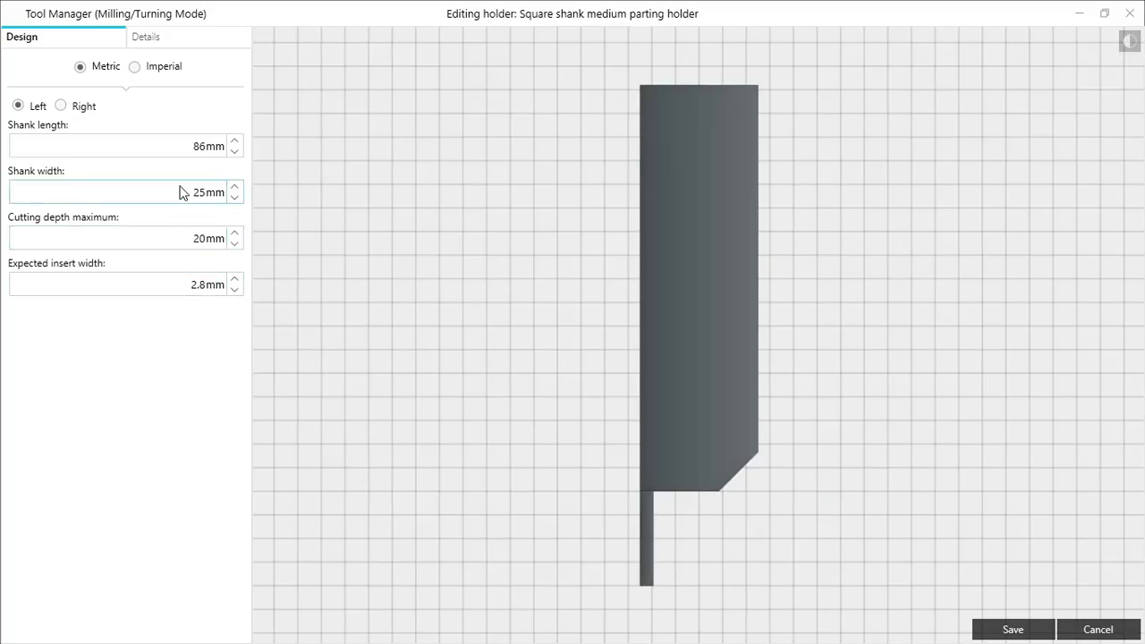
click(197, 295)
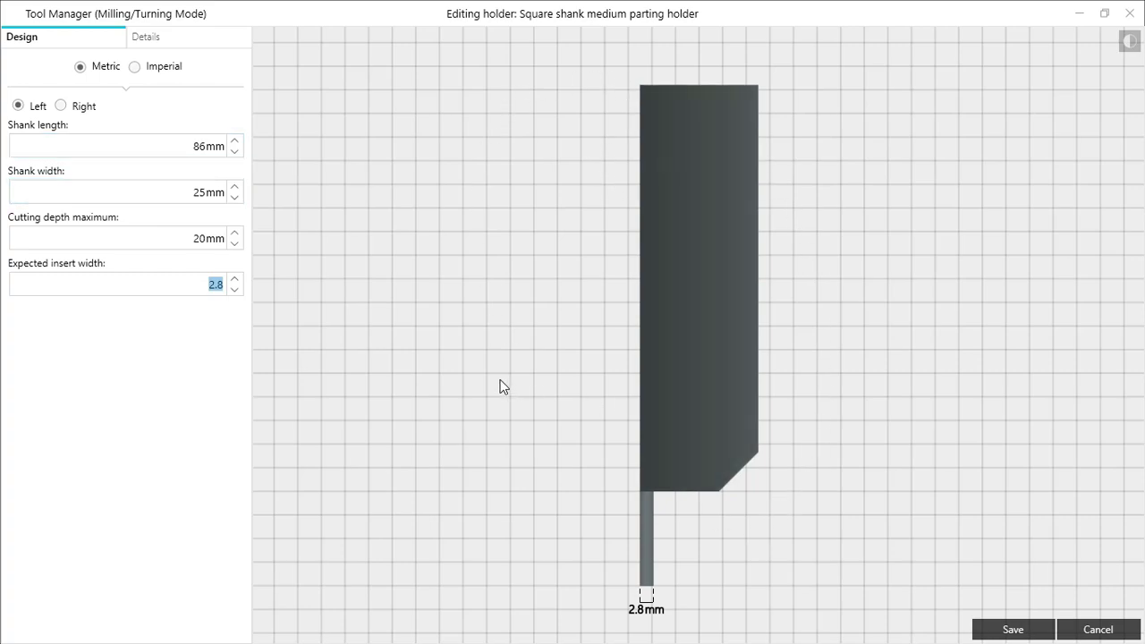
click(184, 244)
click(183, 238)
click(177, 187)
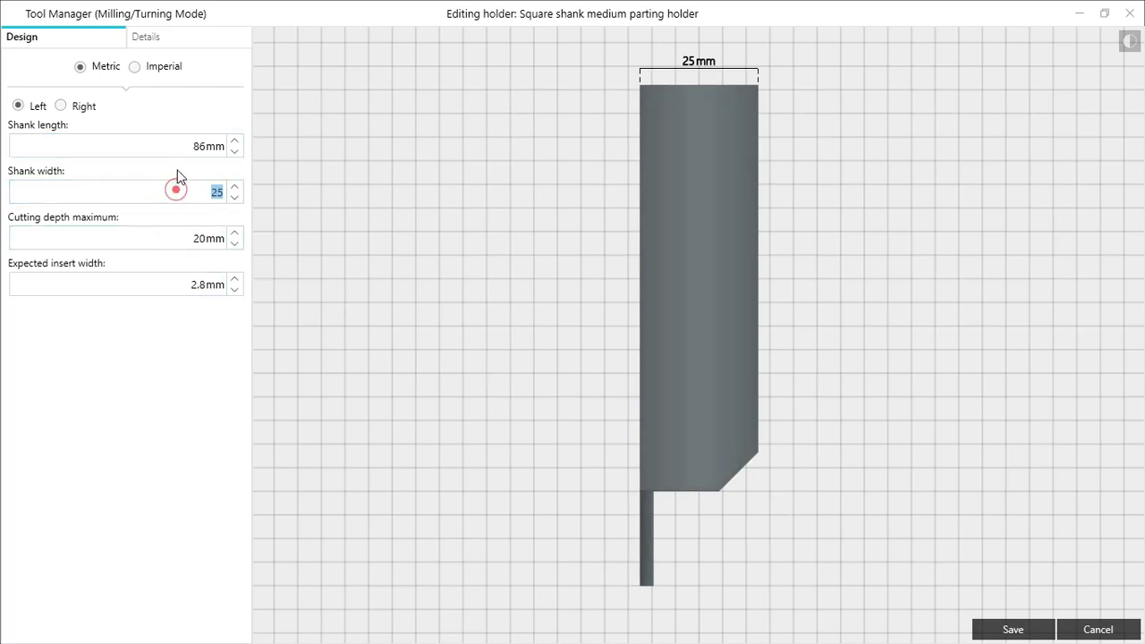
click(179, 145)
Give the 106mm medium parting holder ID 2 and save it
click(161, 38)
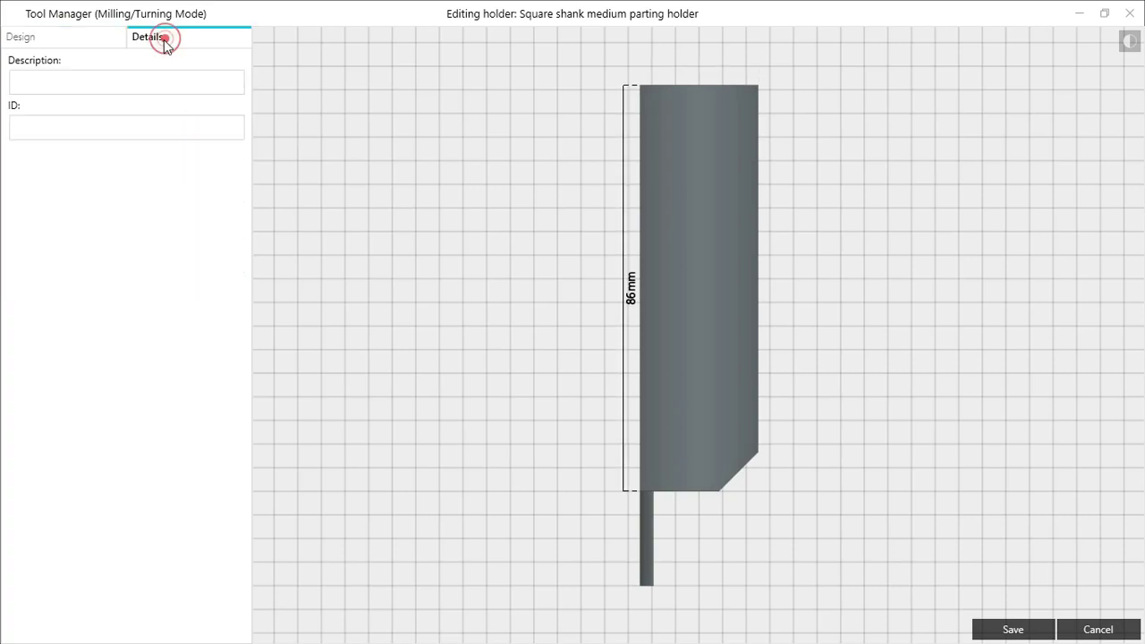
click(128, 123)
text(2)
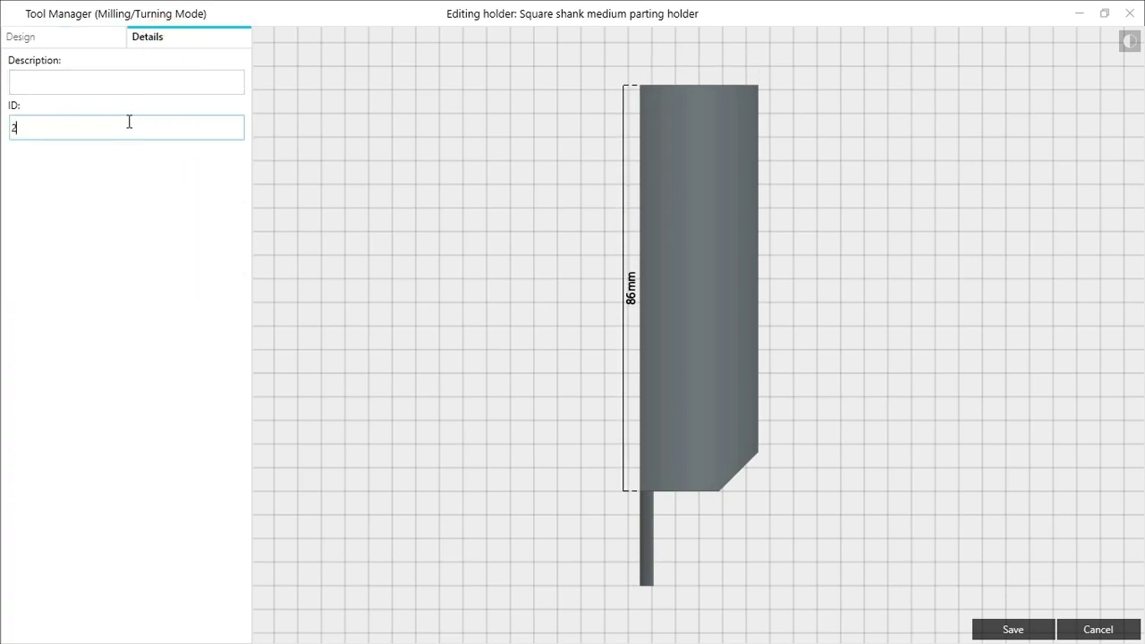
click(896, 498)
click(1013, 629)
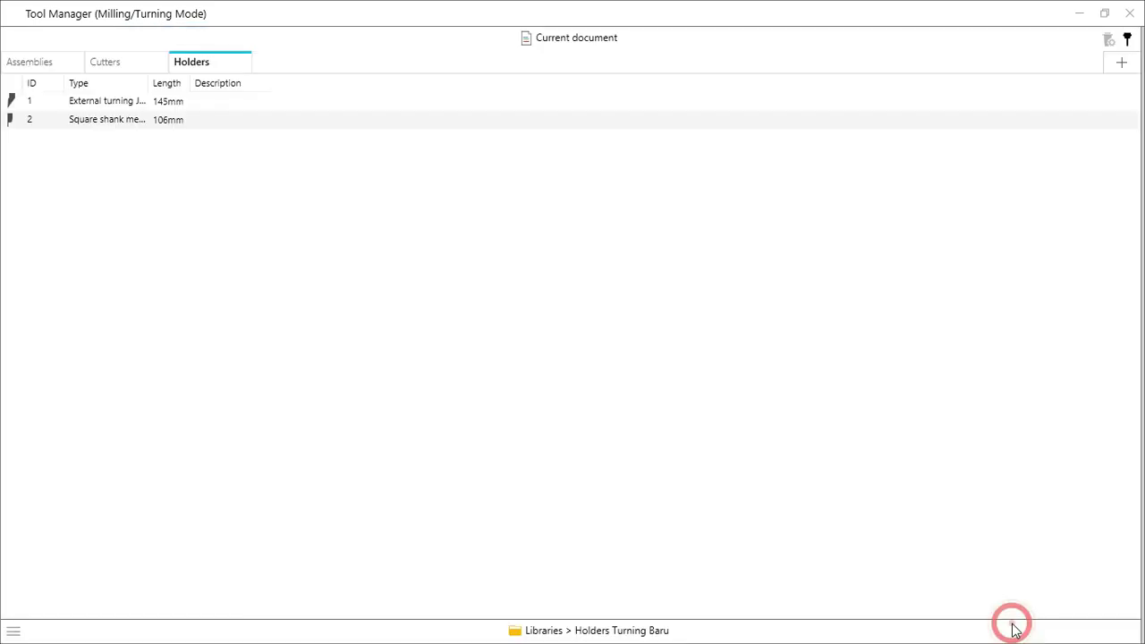
click(281, 191)
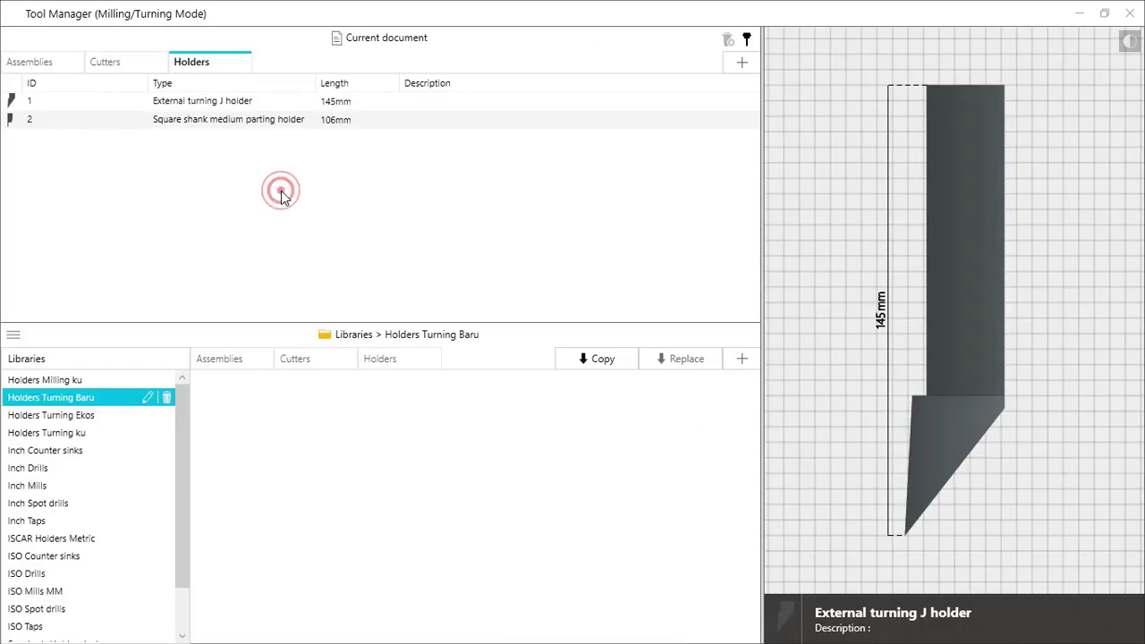
Create a Parting insert with 3mm cutting width, 20mm insert length and 0.2mm corner radius
click(740, 64)
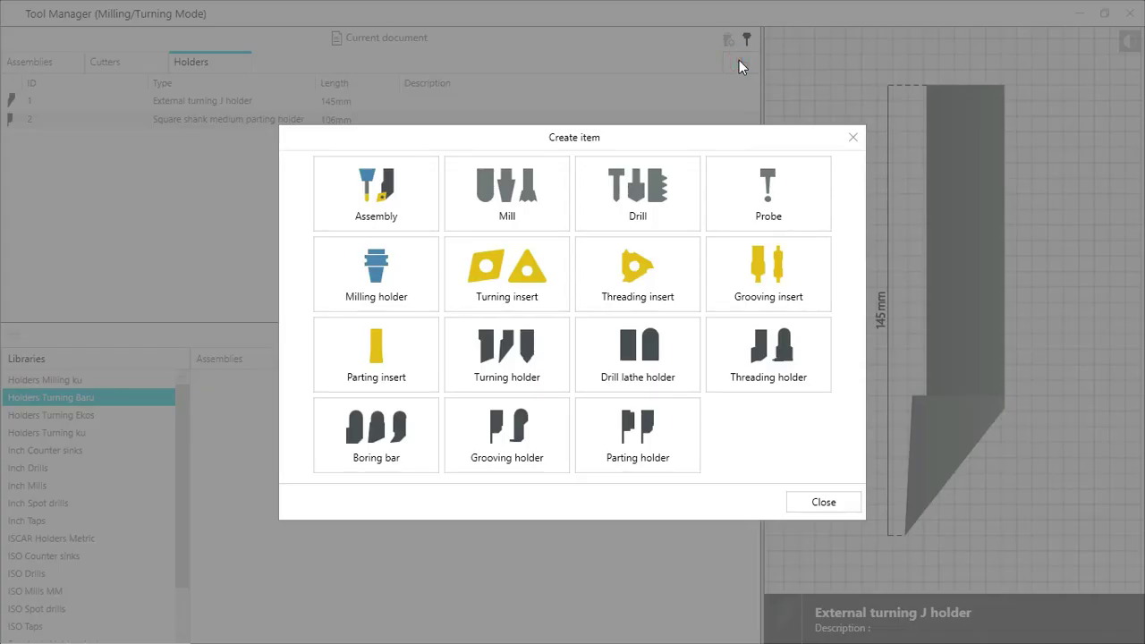
click(387, 355)
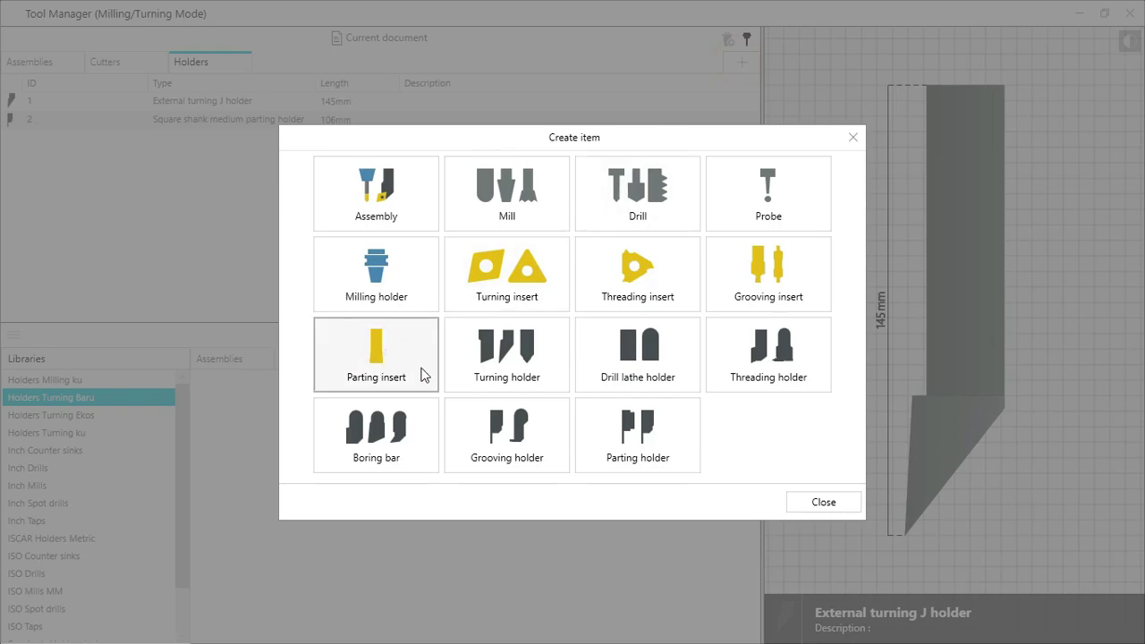
click(808, 502)
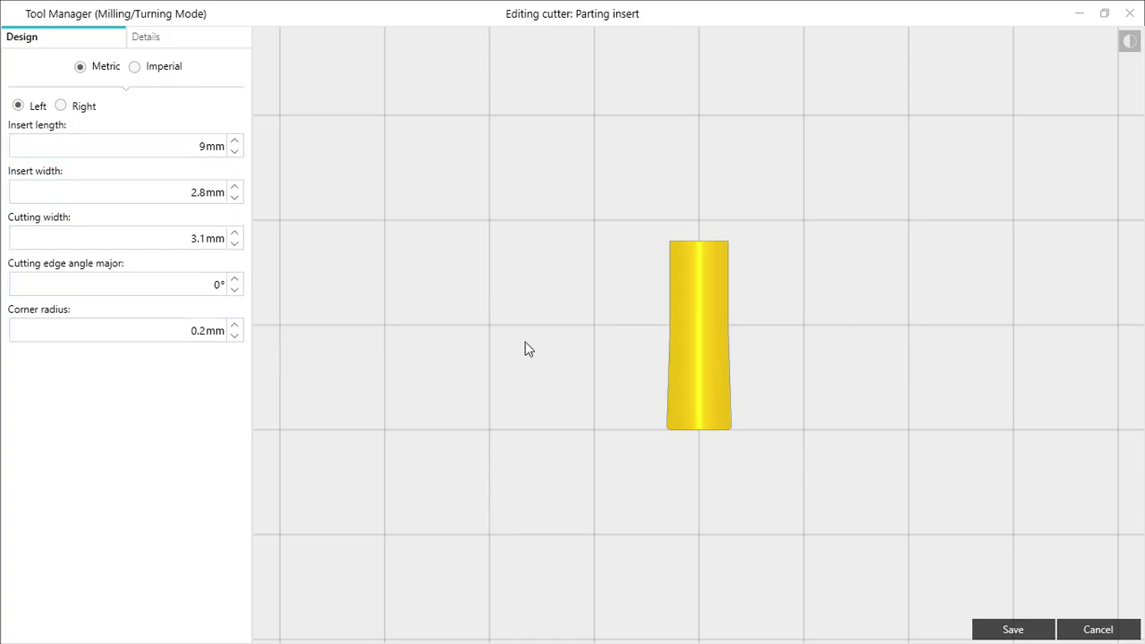
click(187, 333)
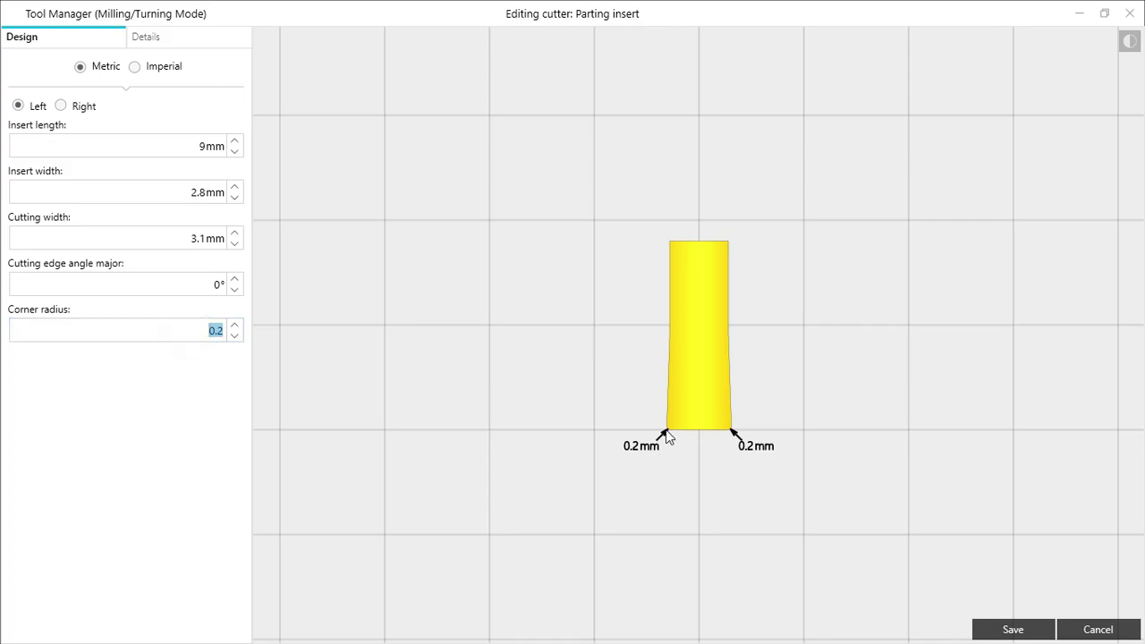
click(198, 243)
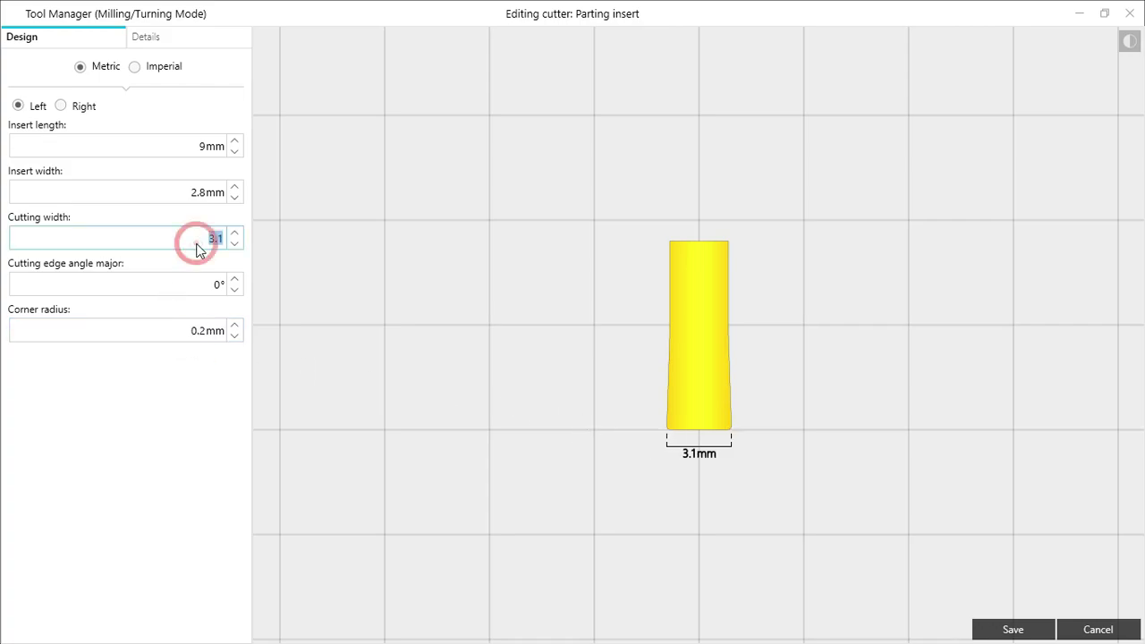
text(3)
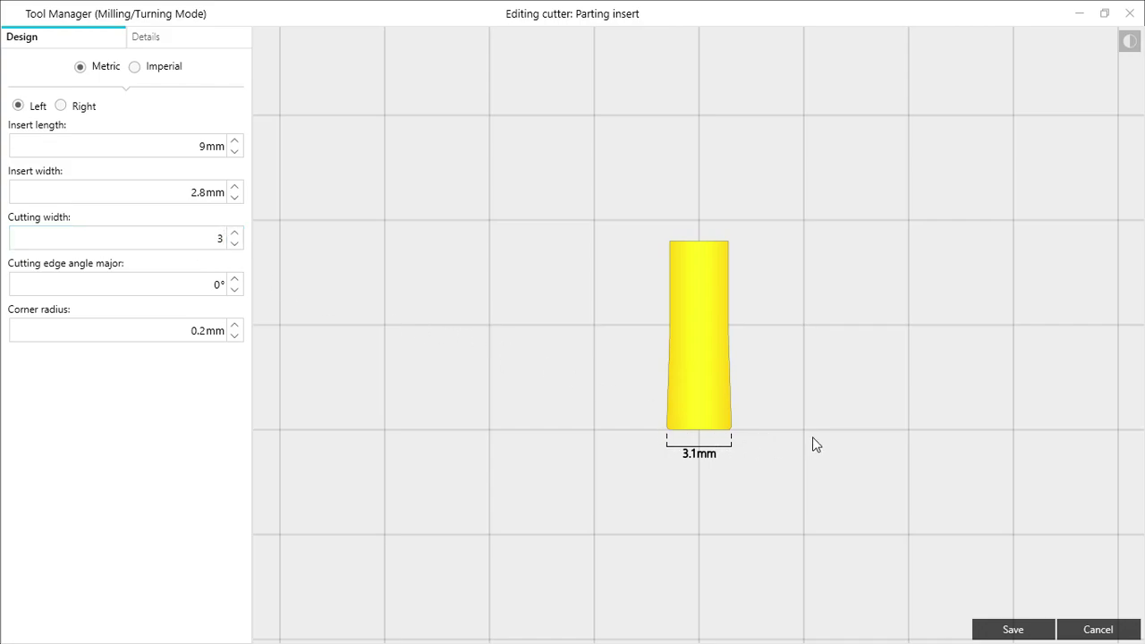
click(174, 150)
text(20)
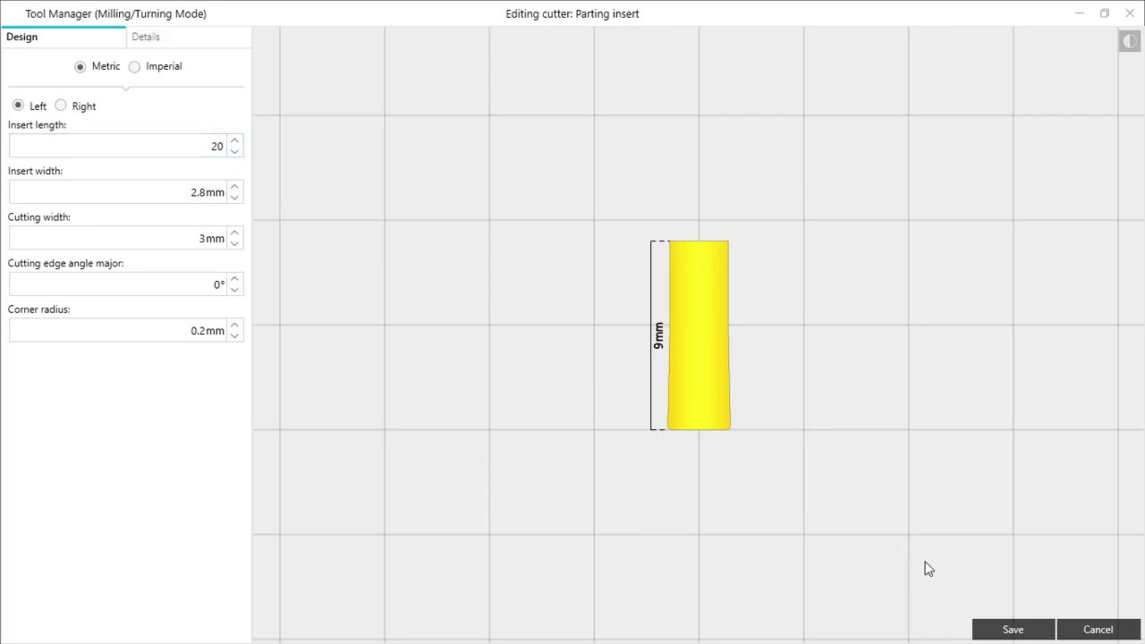
click(1020, 630)
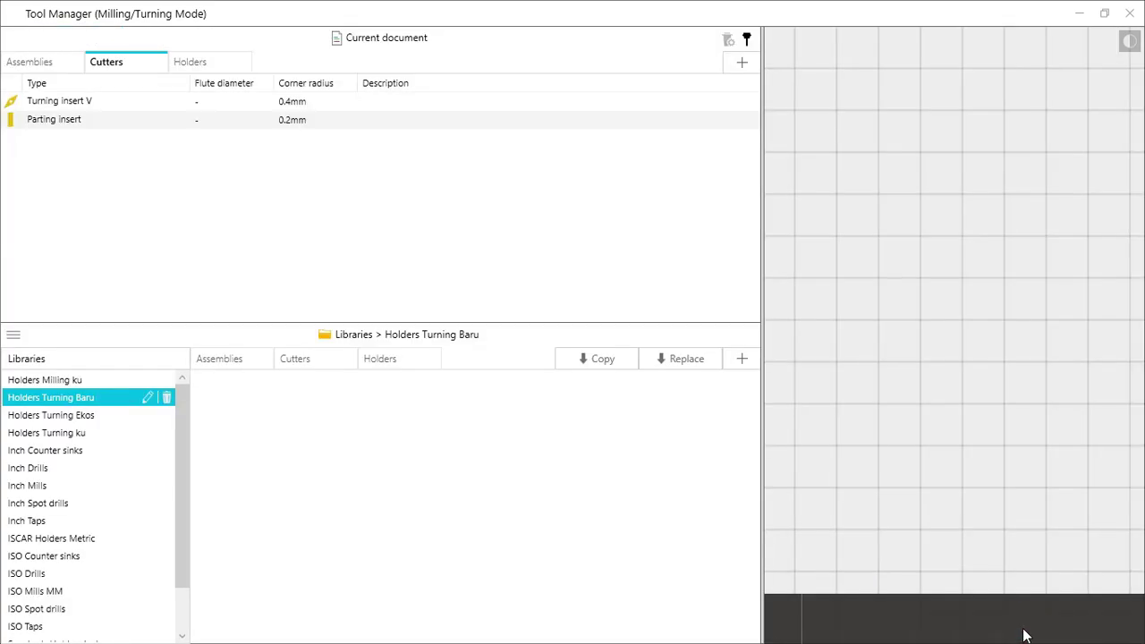
Build a default parting assembly from the medium parting holder and the new 20mm Parting insert
click(742, 62)
click(391, 223)
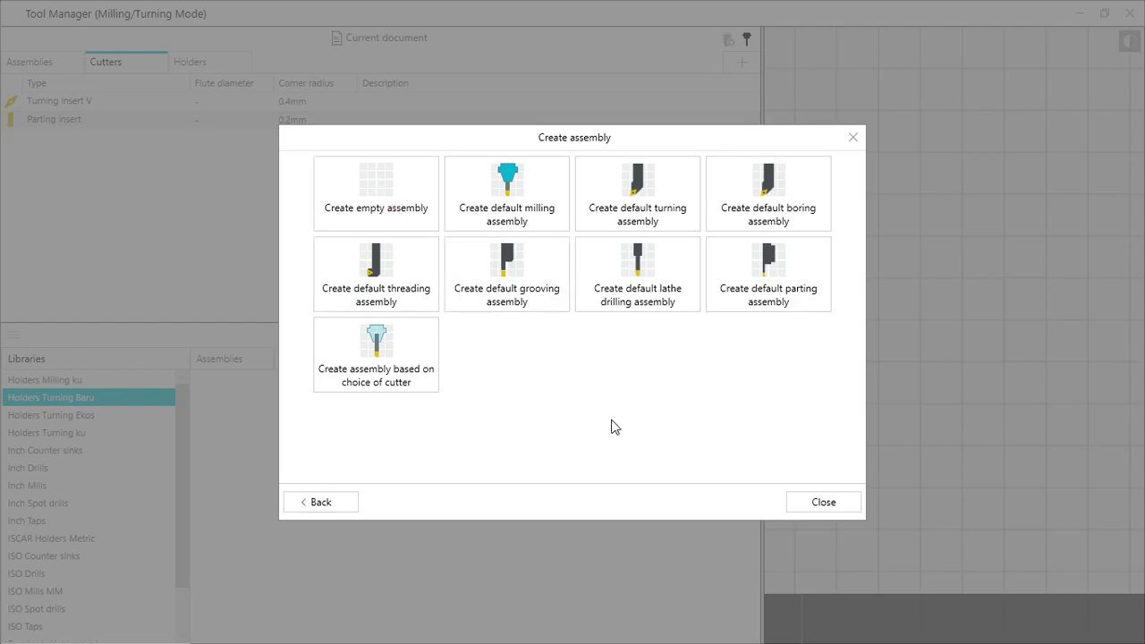
click(781, 284)
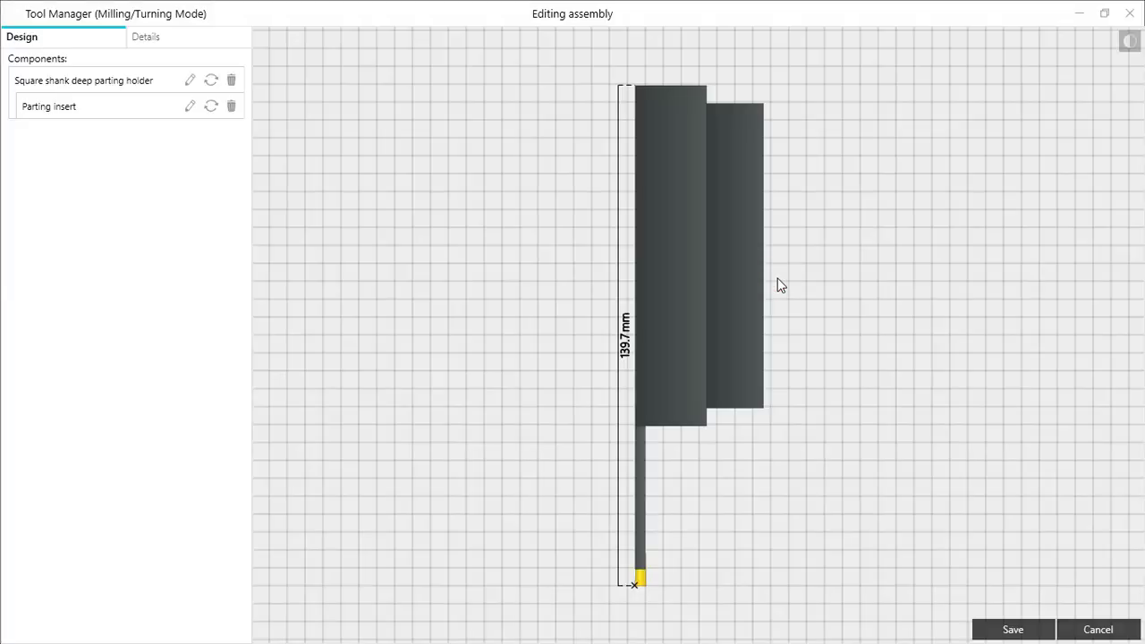
click(208, 80)
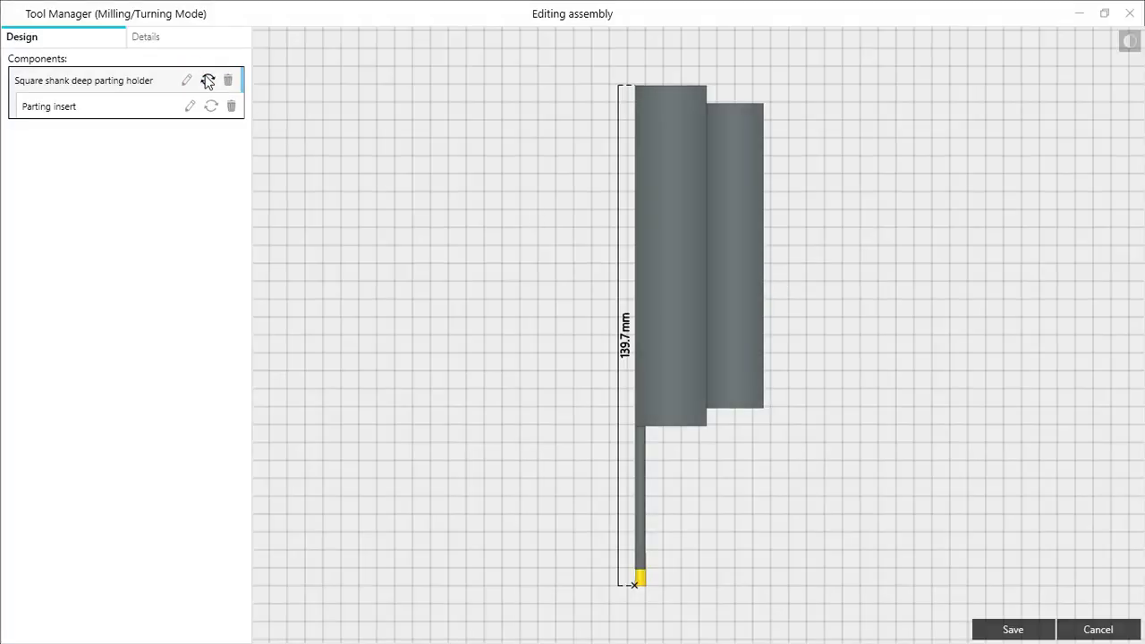
click(208, 80)
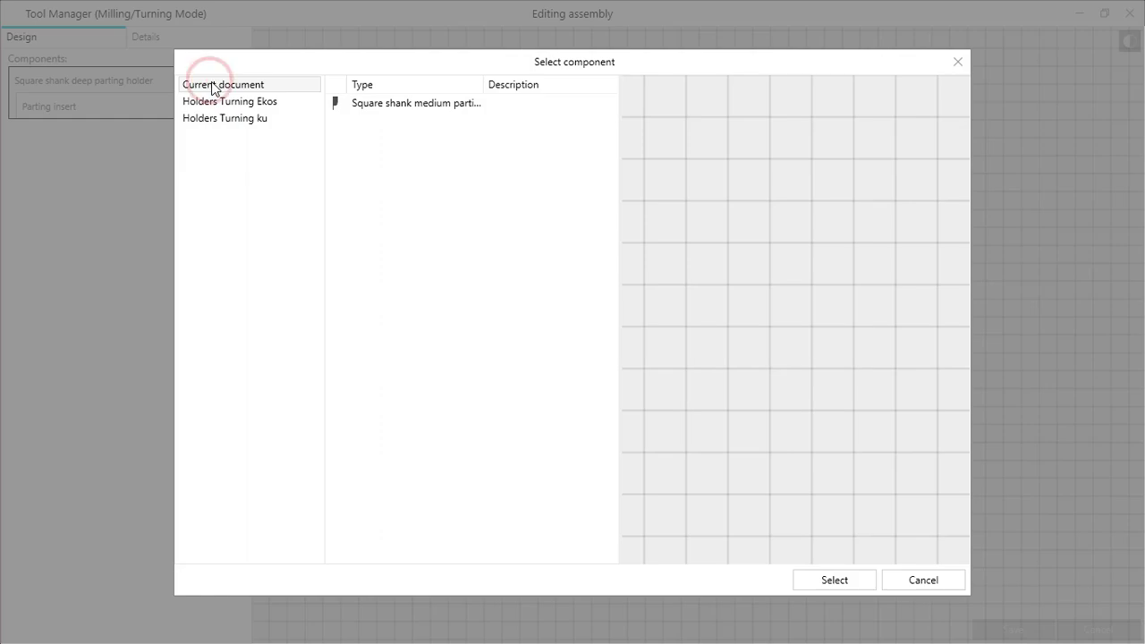
click(424, 105)
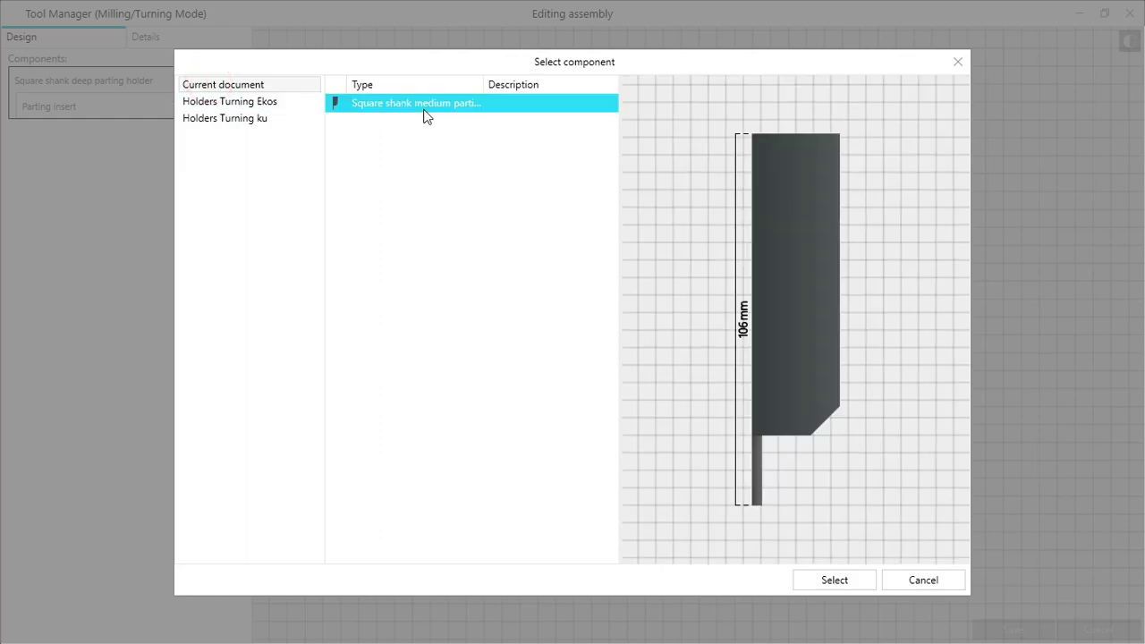
click(843, 580)
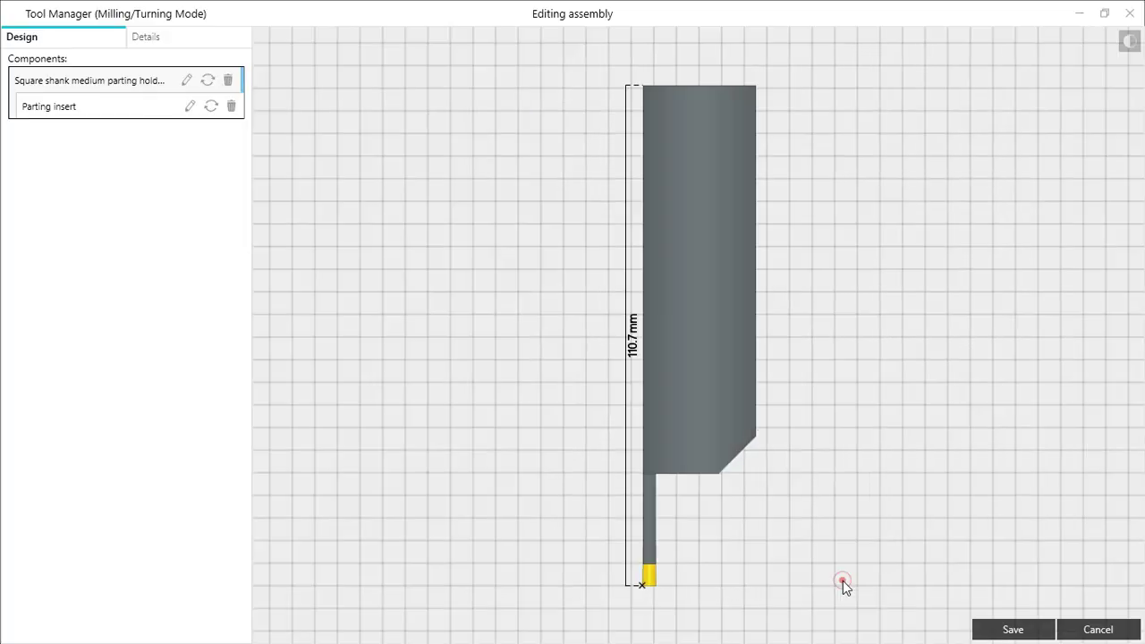
click(212, 106)
click(358, 105)
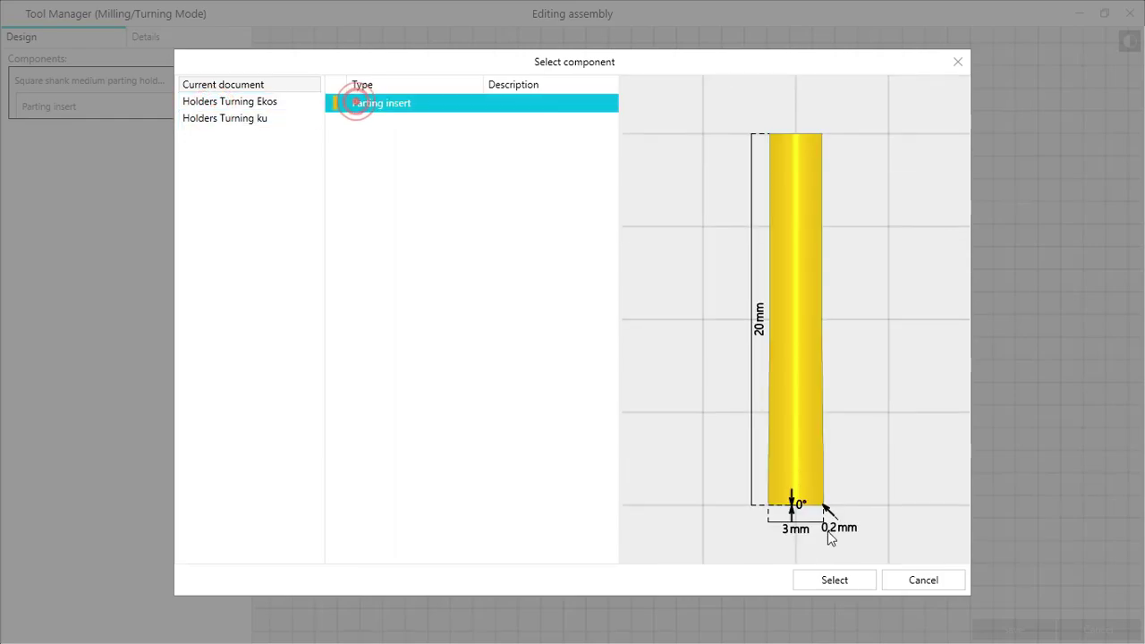
click(845, 583)
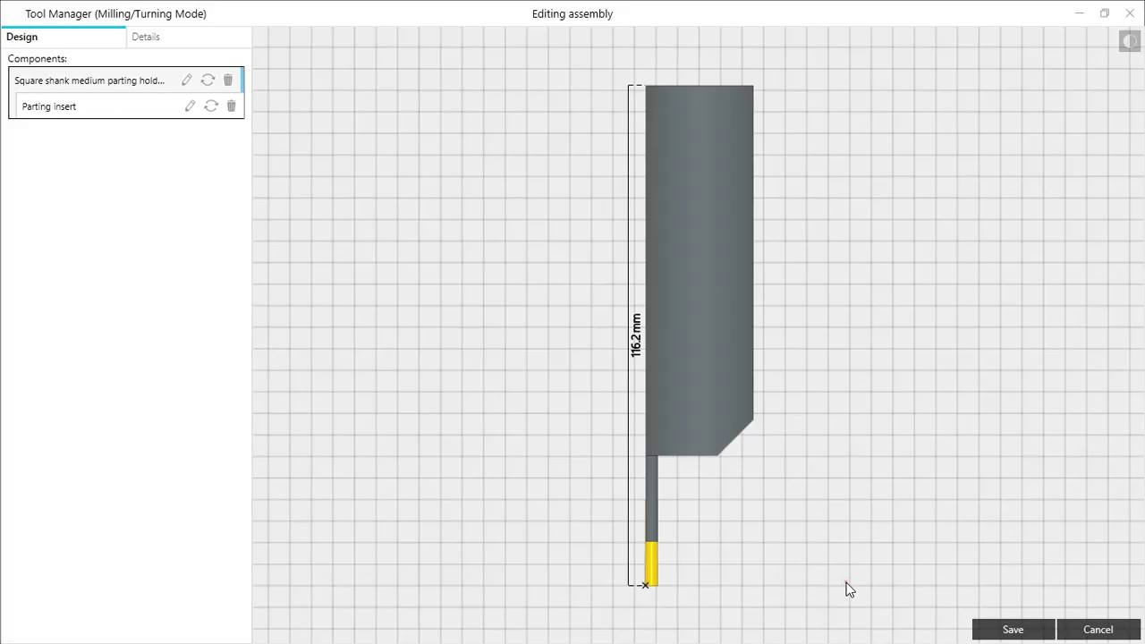
click(1006, 630)
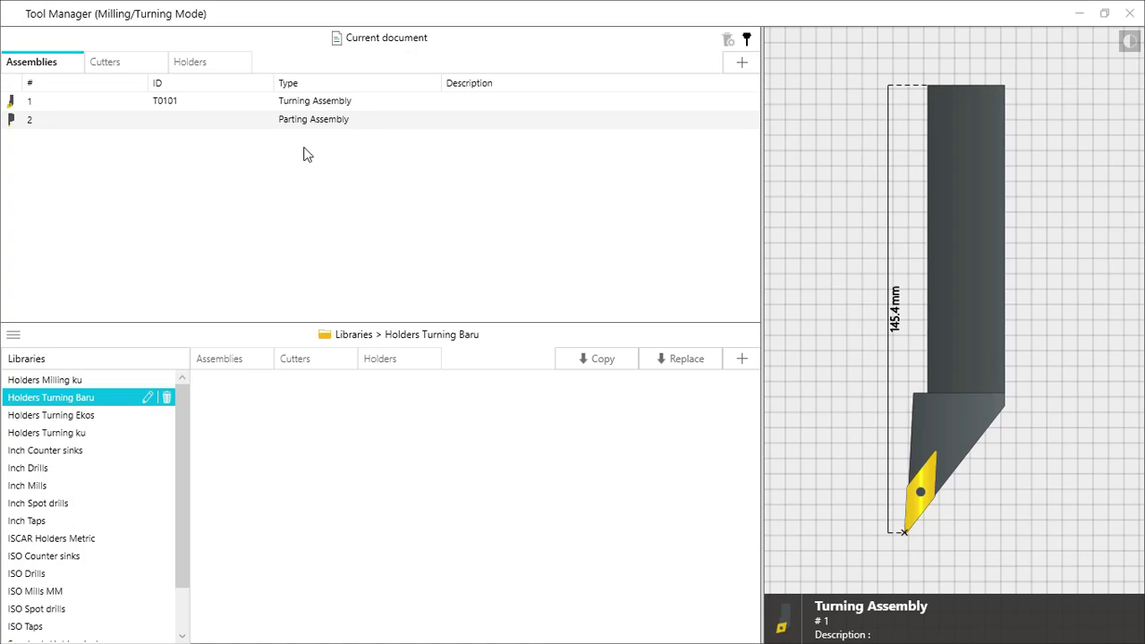
Set the Parting Assembly's ID to T0202, save it, and select it in the list
click(703, 125)
click(730, 122)
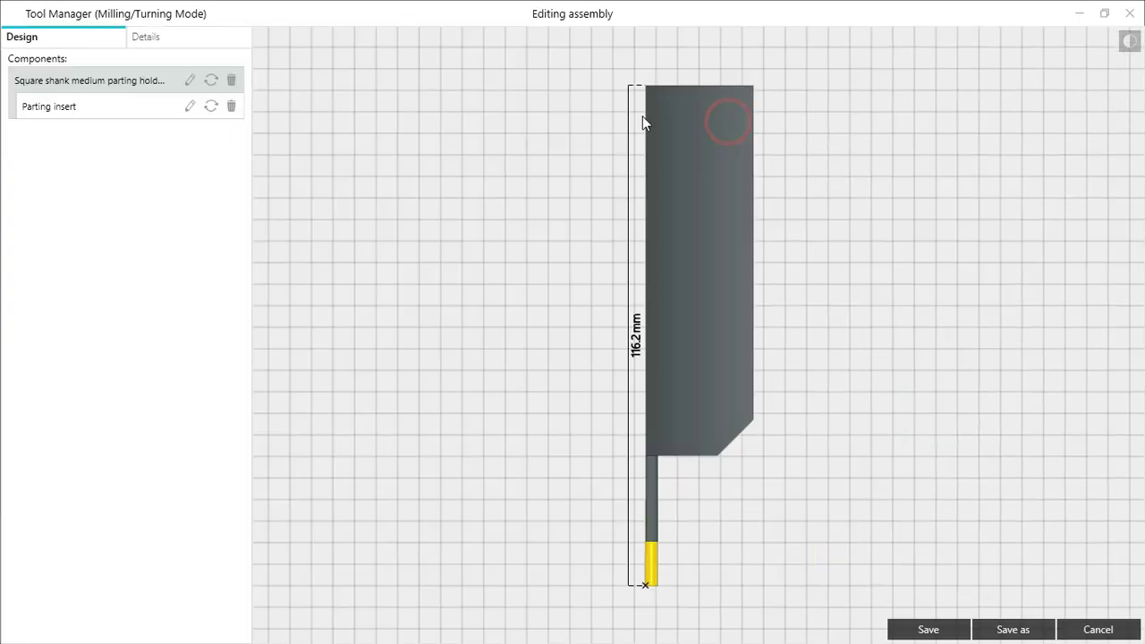
click(163, 40)
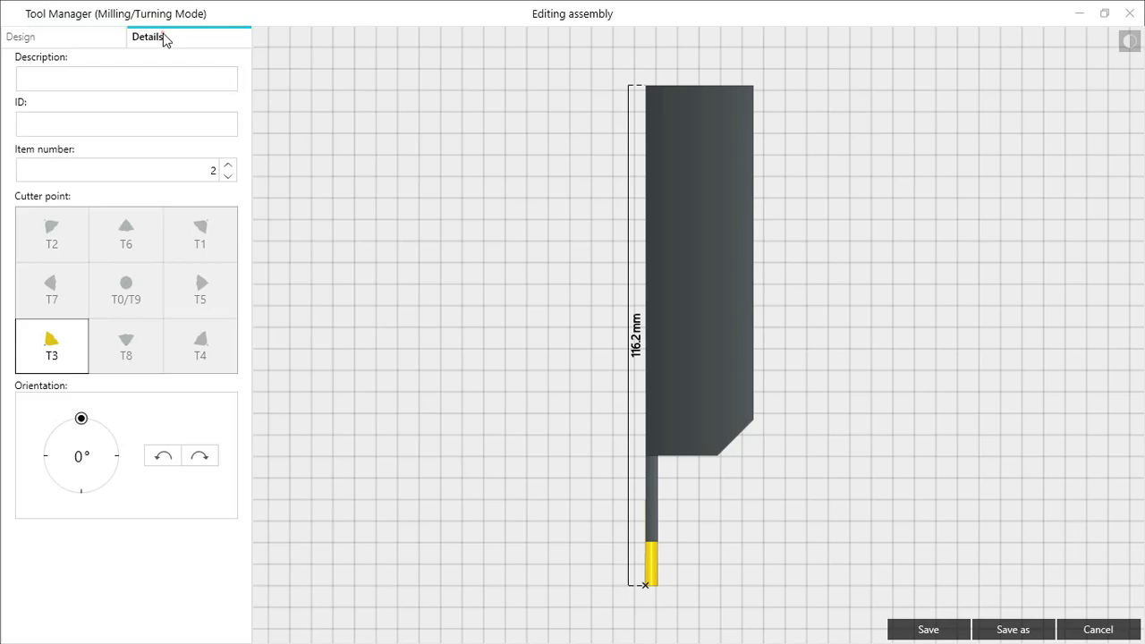
click(146, 114)
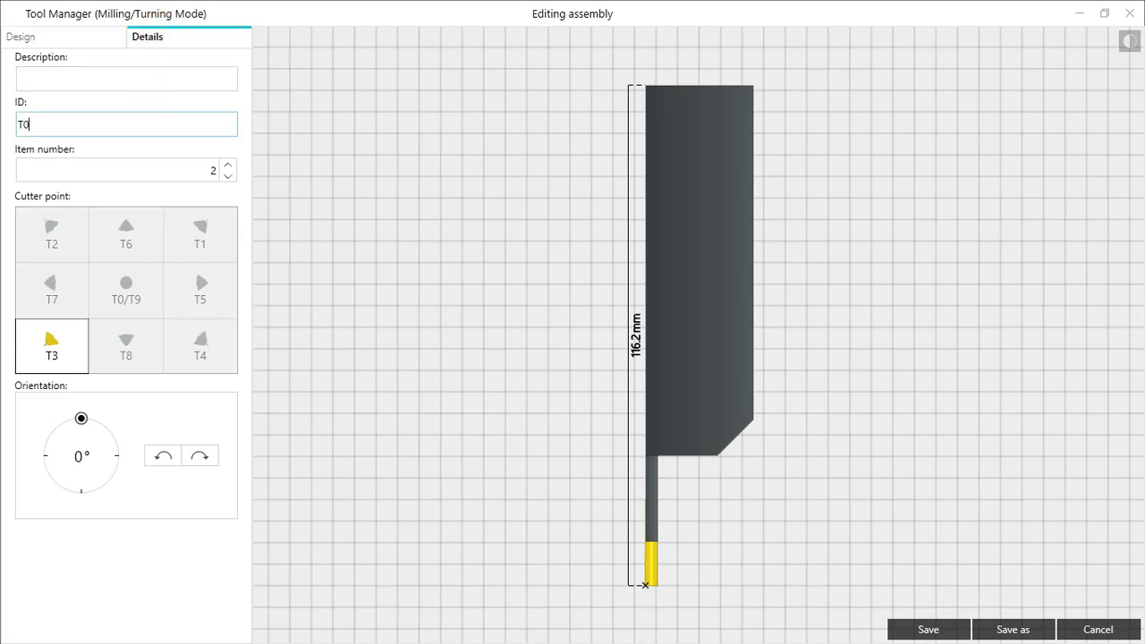
text(202)
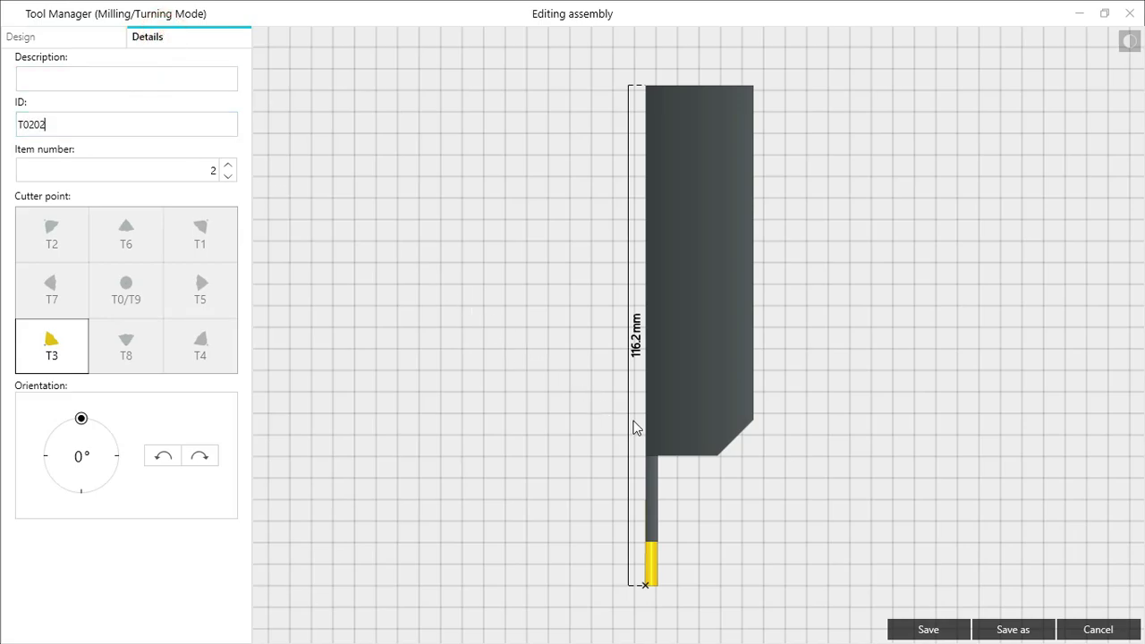
click(951, 630)
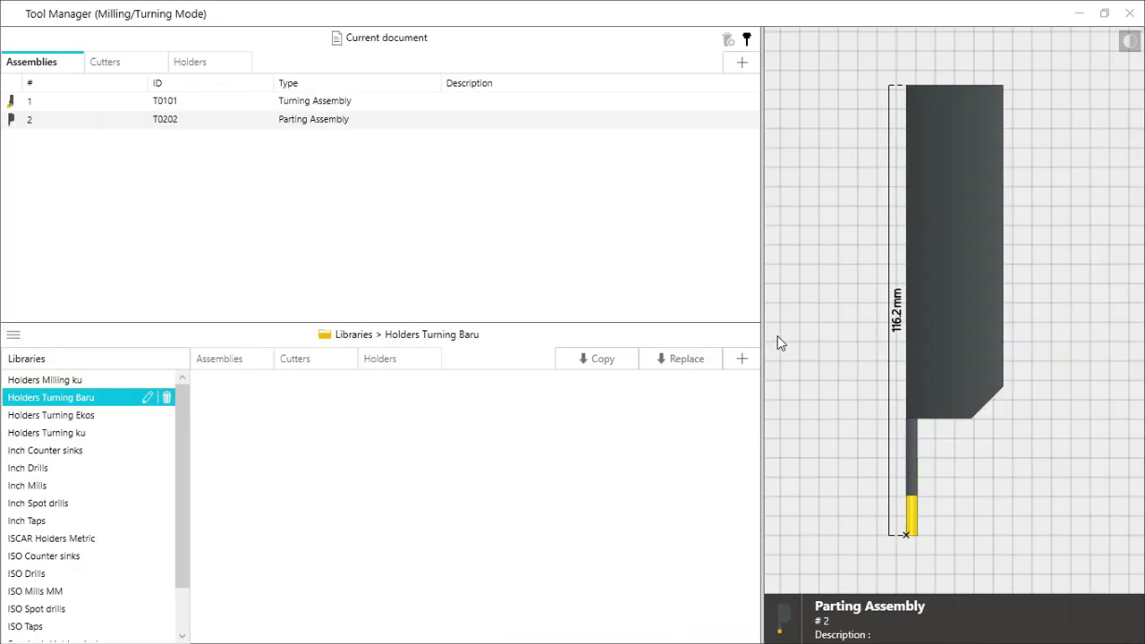
click(179, 125)
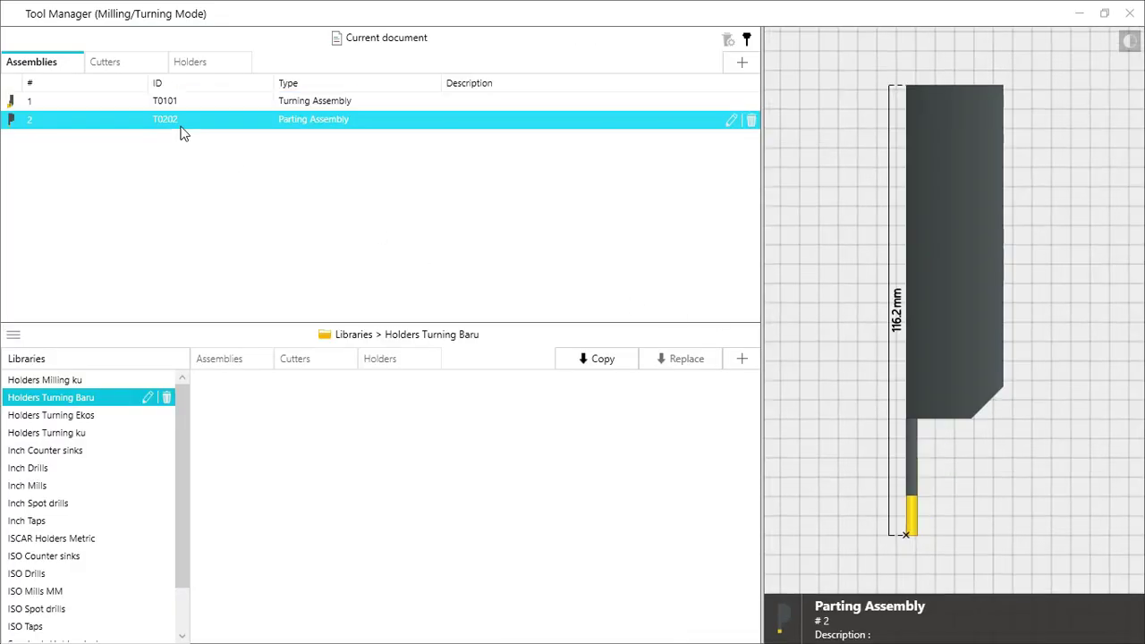
click(180, 128)
click(275, 207)
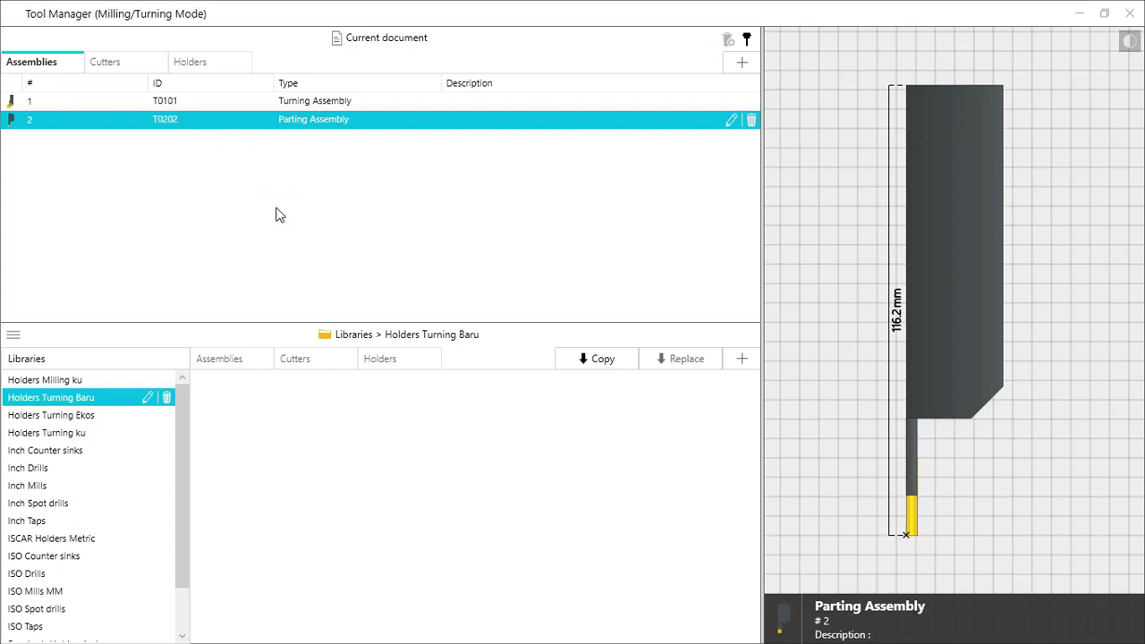
click(276, 215)
Add a 160mm External threading holder with ID 3 to the document
click(742, 63)
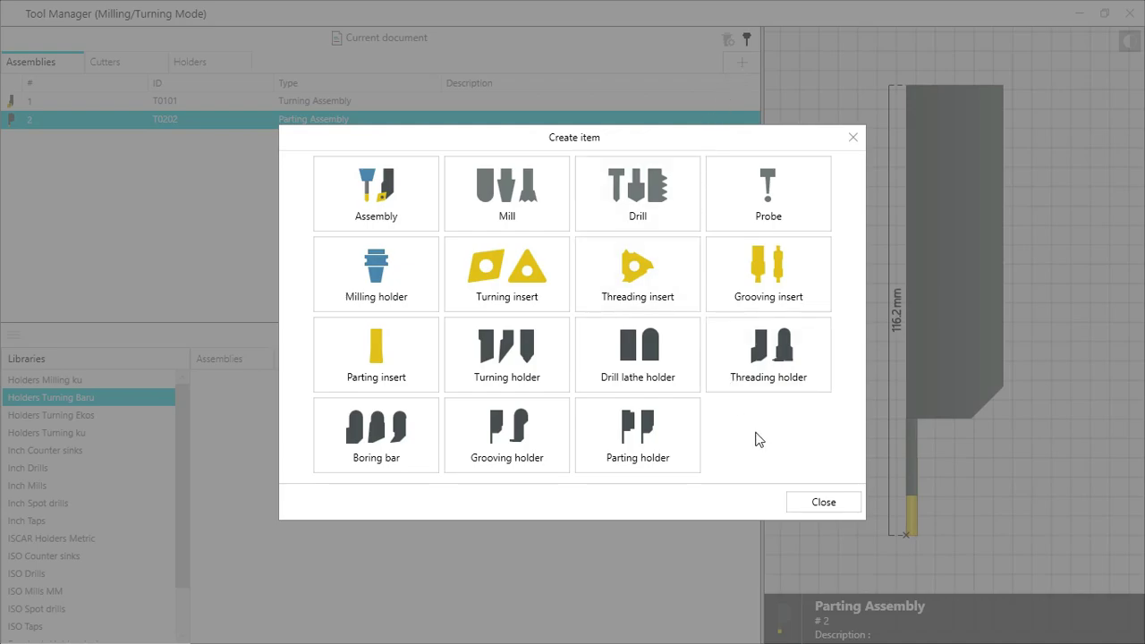
click(763, 384)
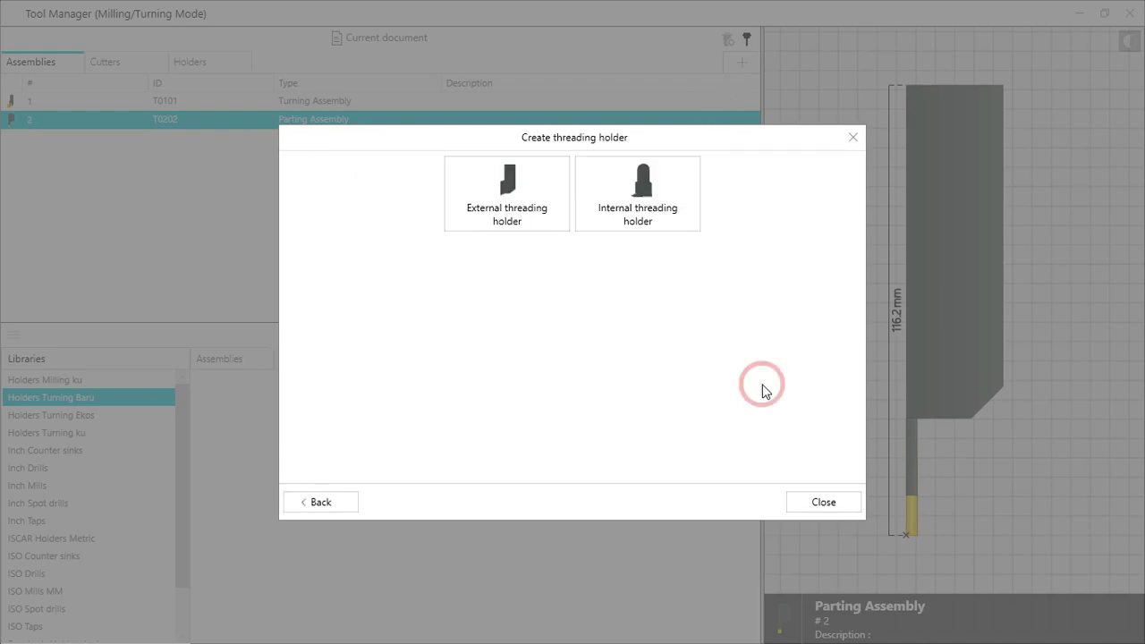
click(509, 186)
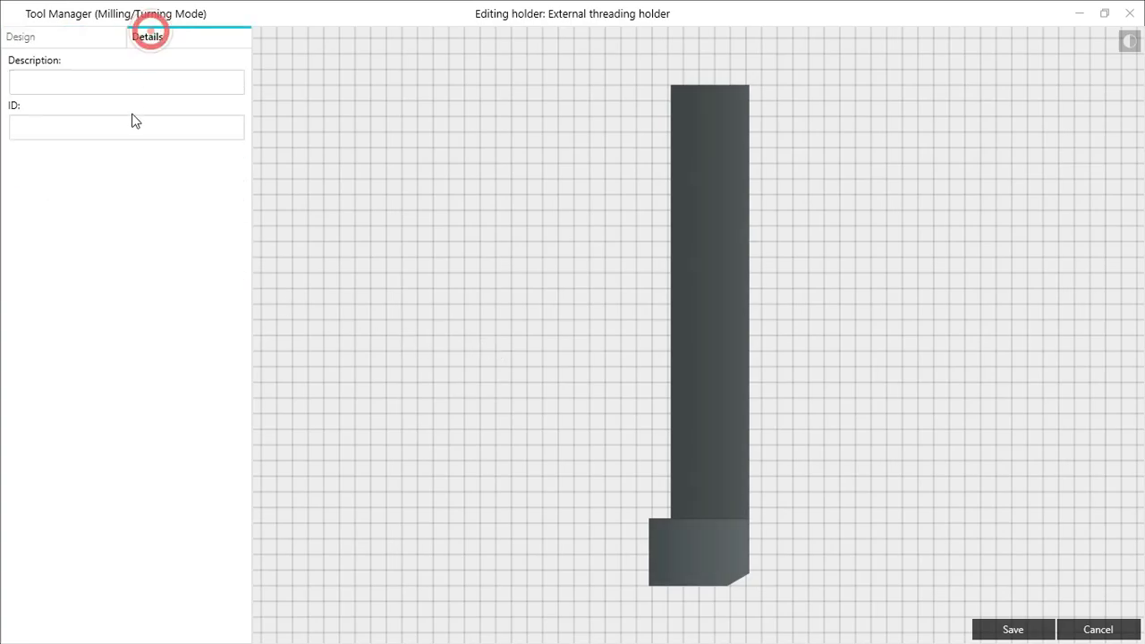
click(131, 124)
text(3)
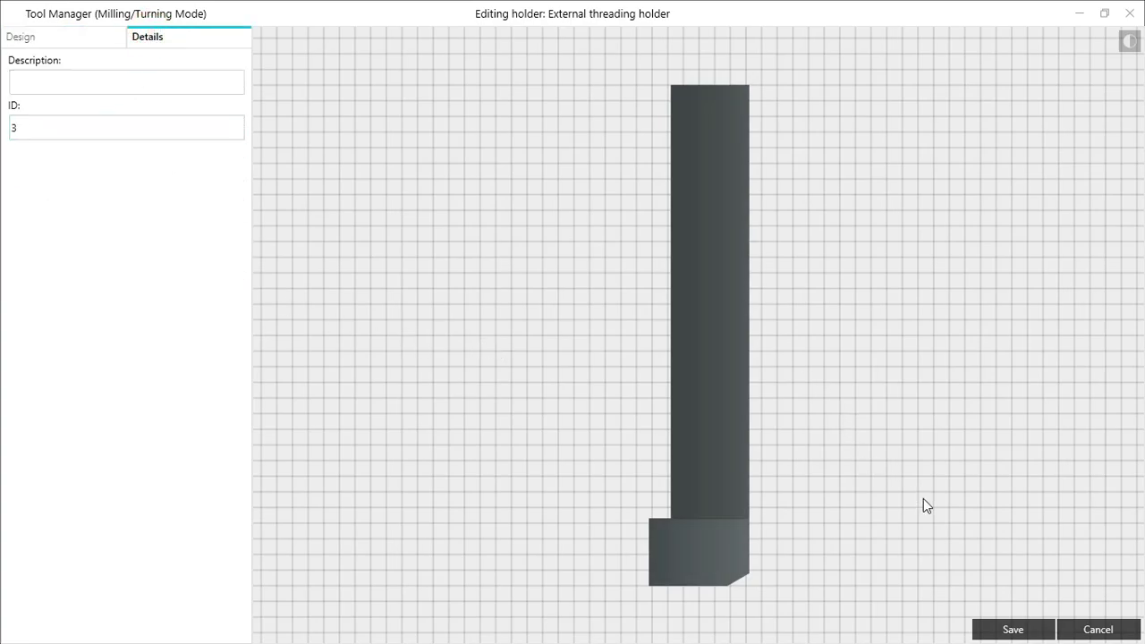
click(1011, 630)
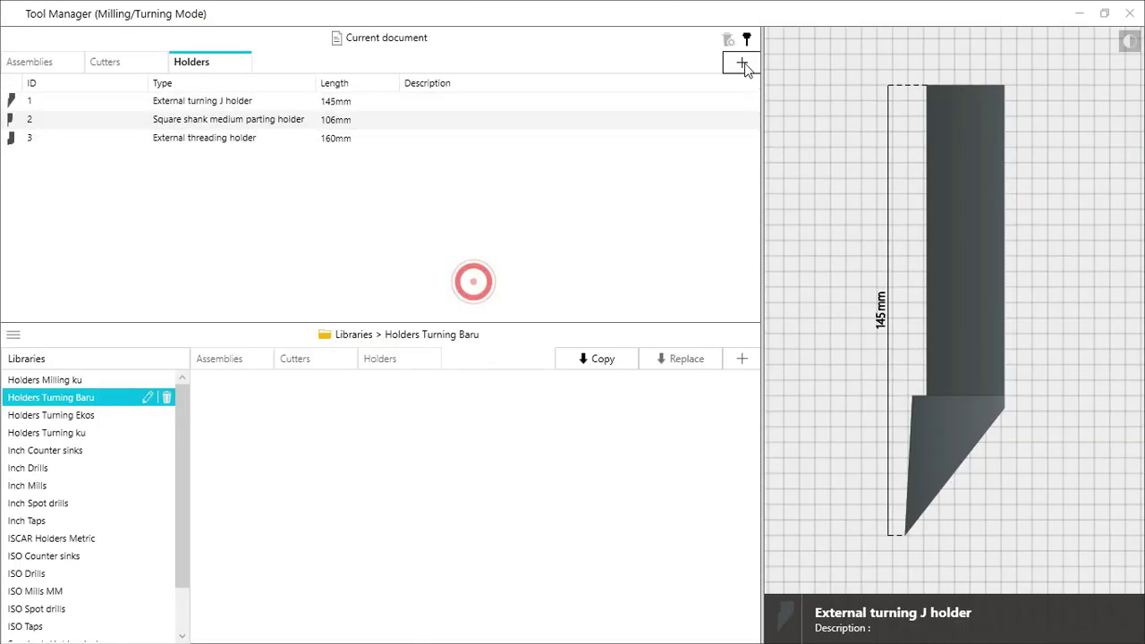
Create an External triangle threading insert with 3mm/rev thread pitch and Profile distance ex checked
click(741, 63)
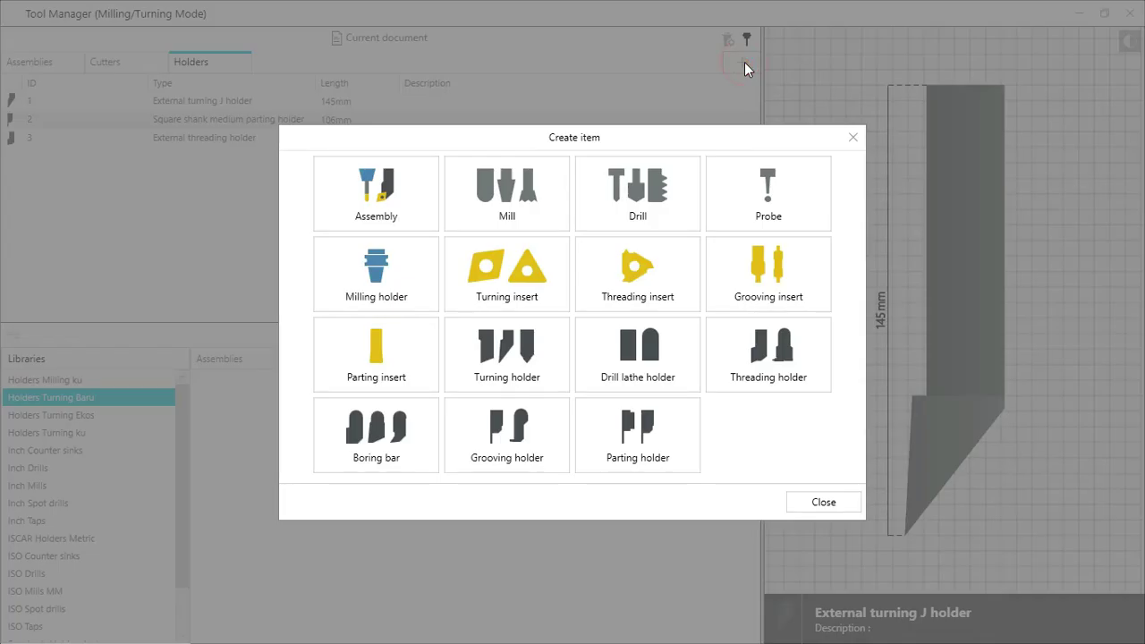
click(626, 266)
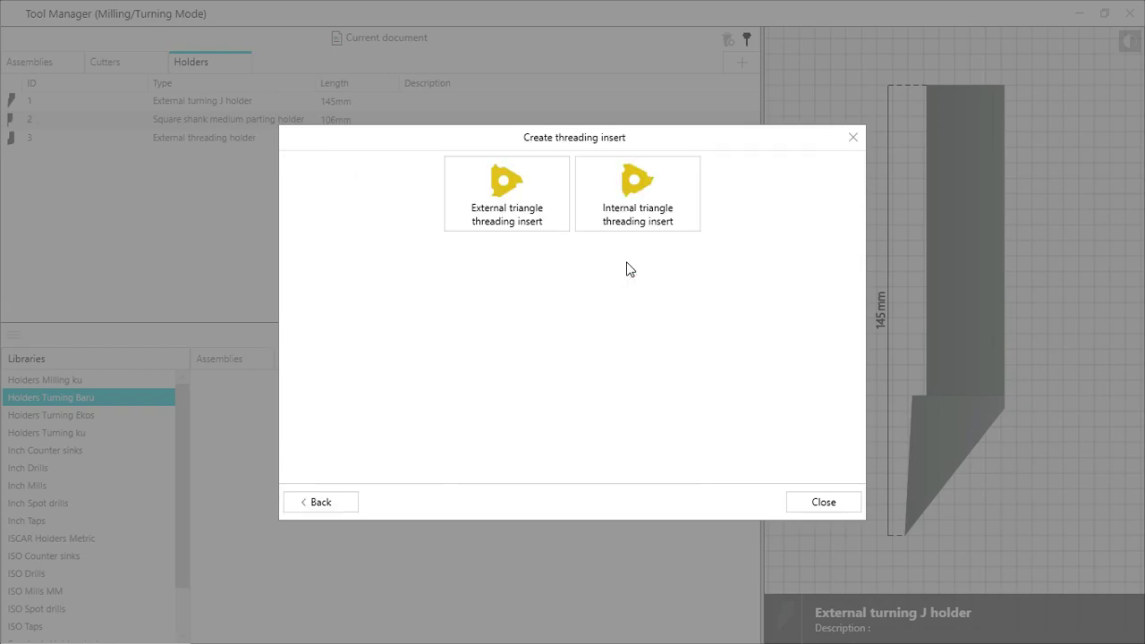
click(479, 189)
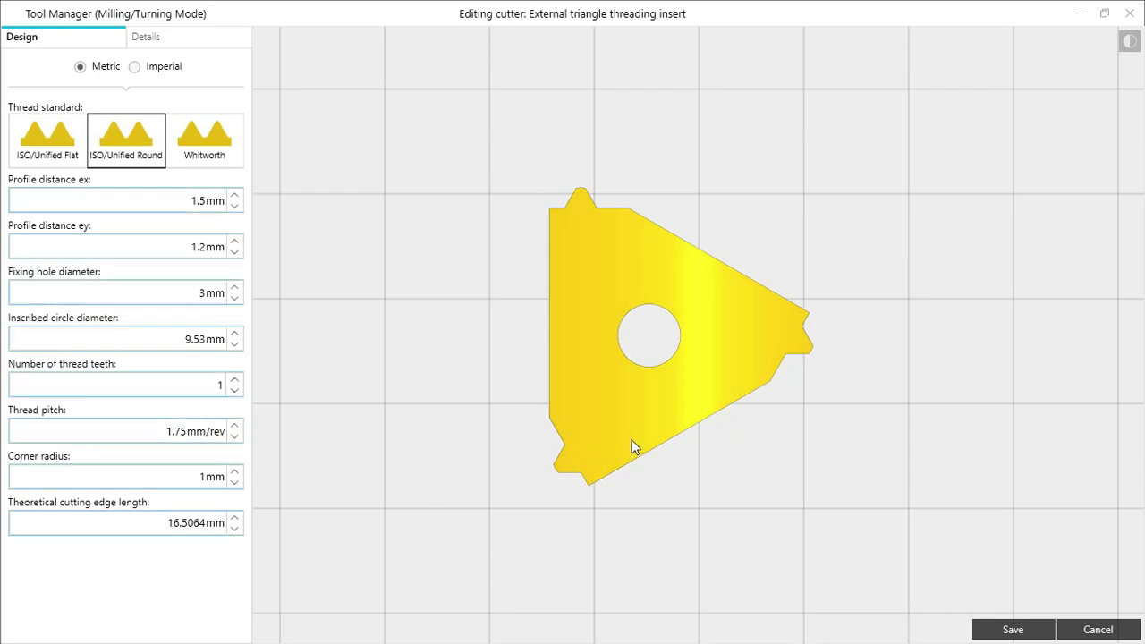
click(188, 431)
text(3)
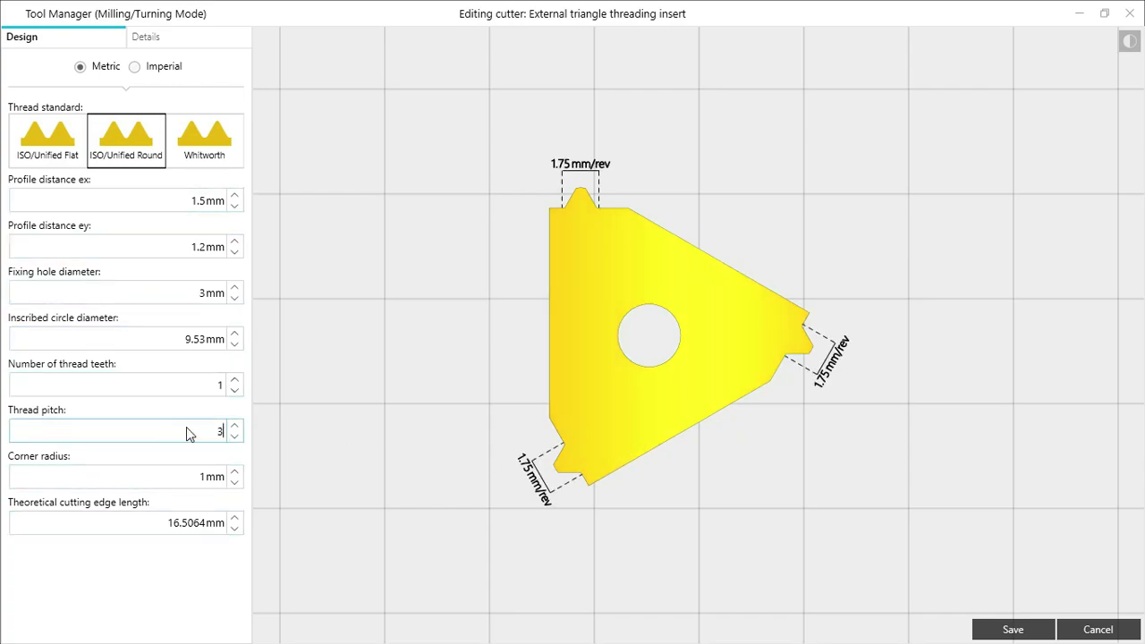
click(173, 293)
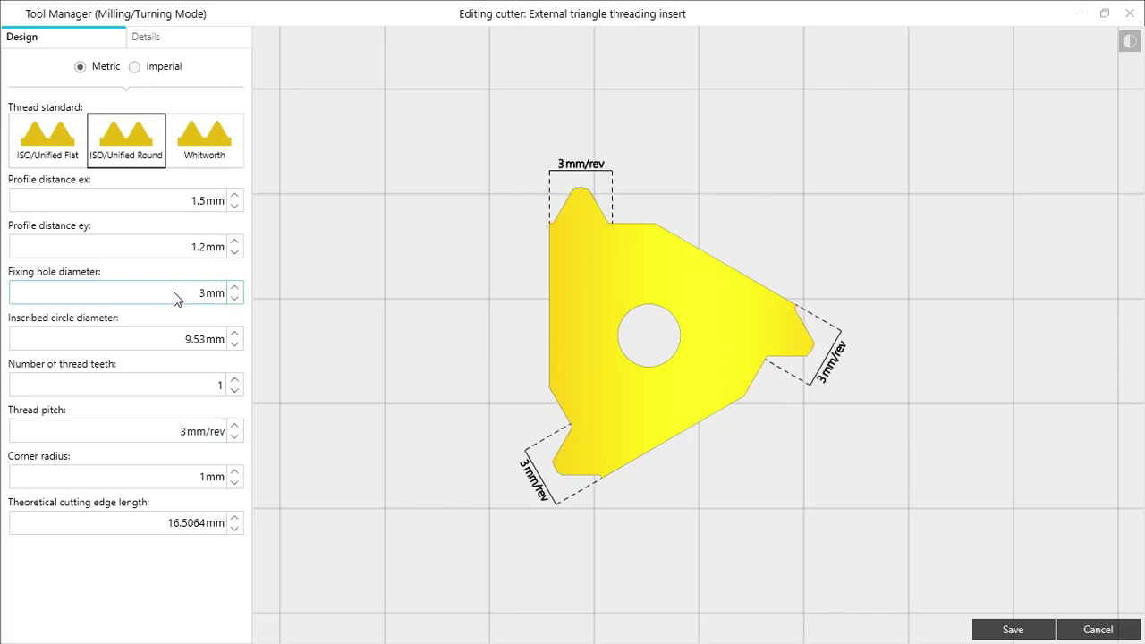
click(171, 199)
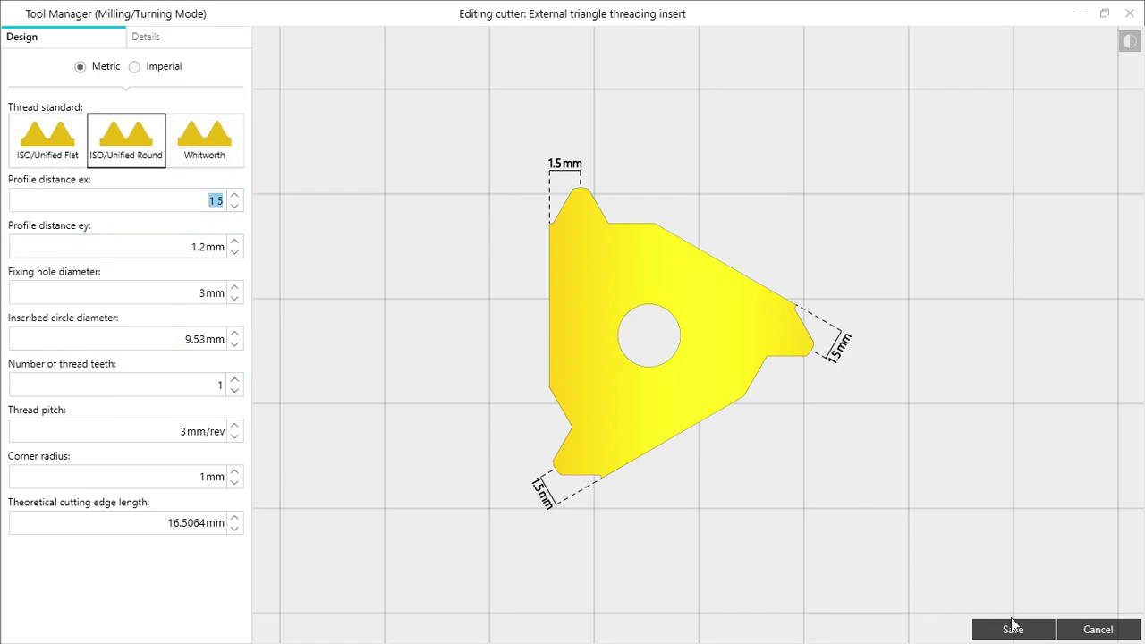
click(1043, 629)
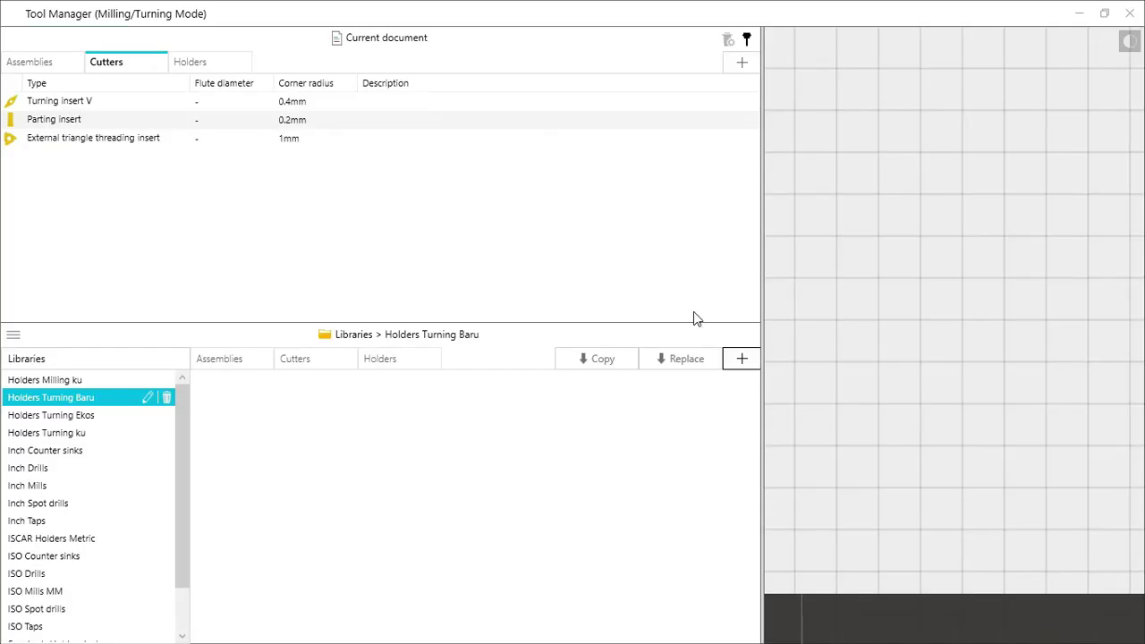
Create a default threading assembly using the document's External threading holder
click(741, 62)
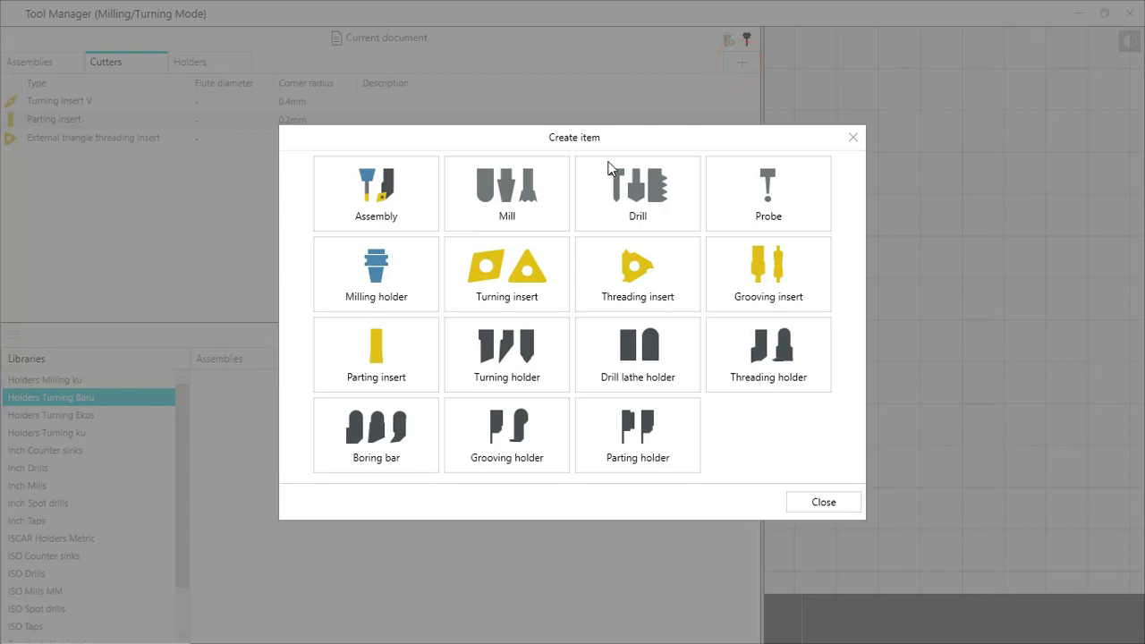
click(388, 198)
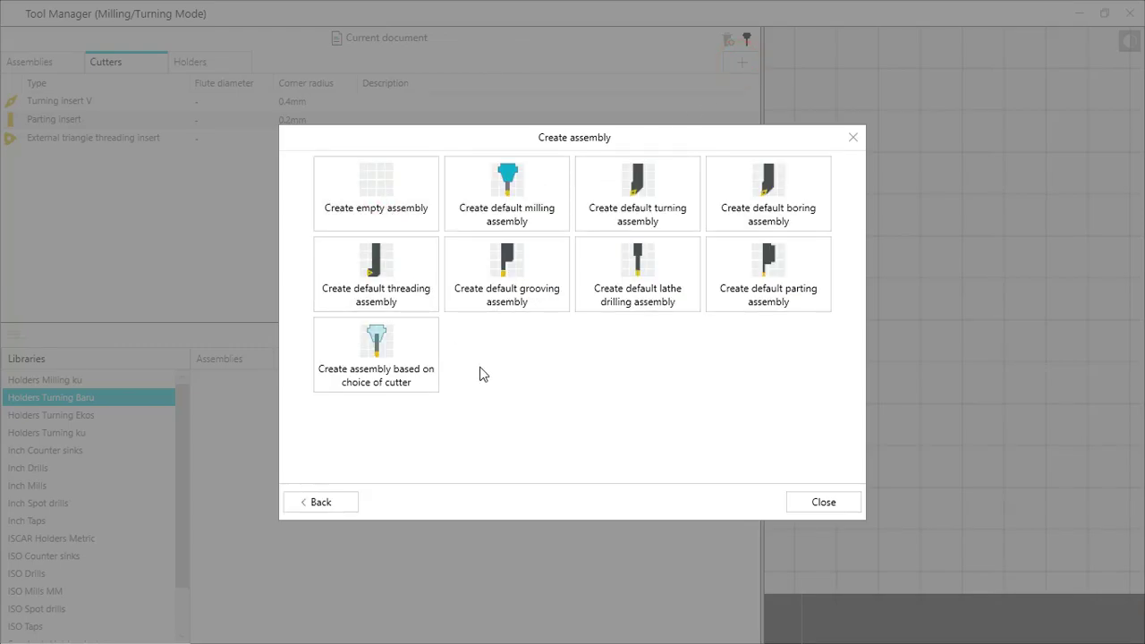
click(394, 261)
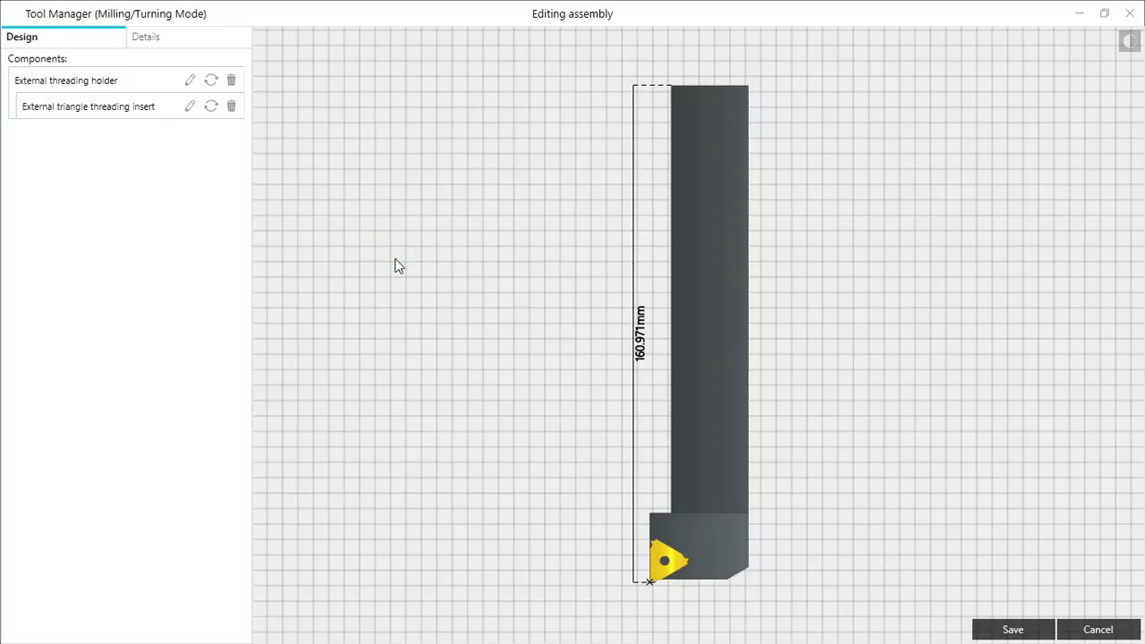
click(212, 79)
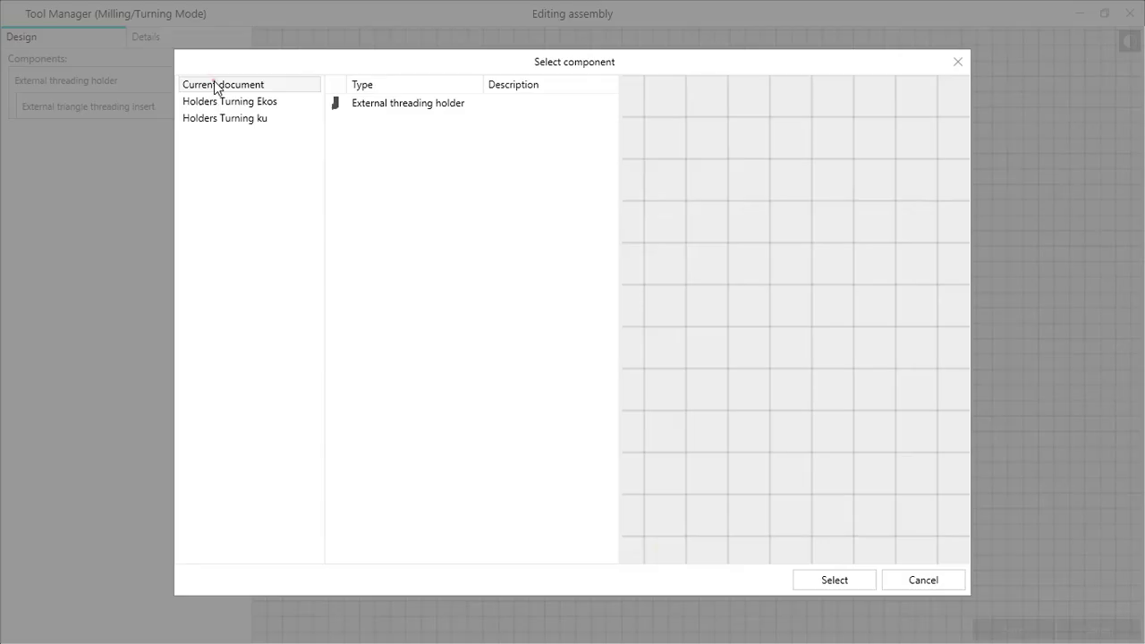
click(215, 82)
click(348, 103)
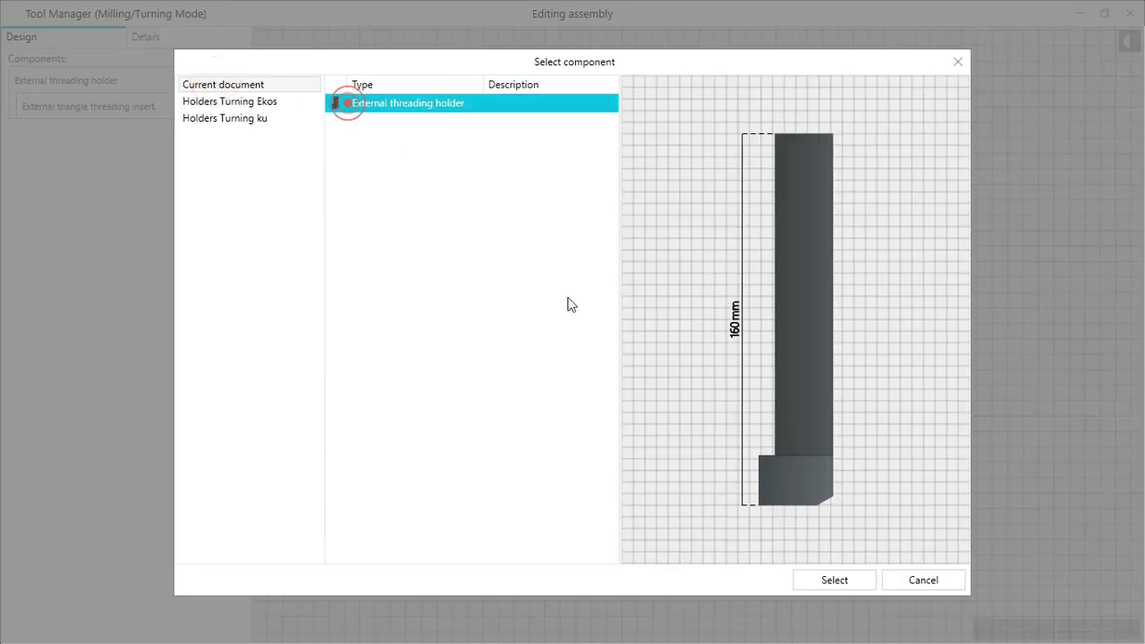
click(853, 584)
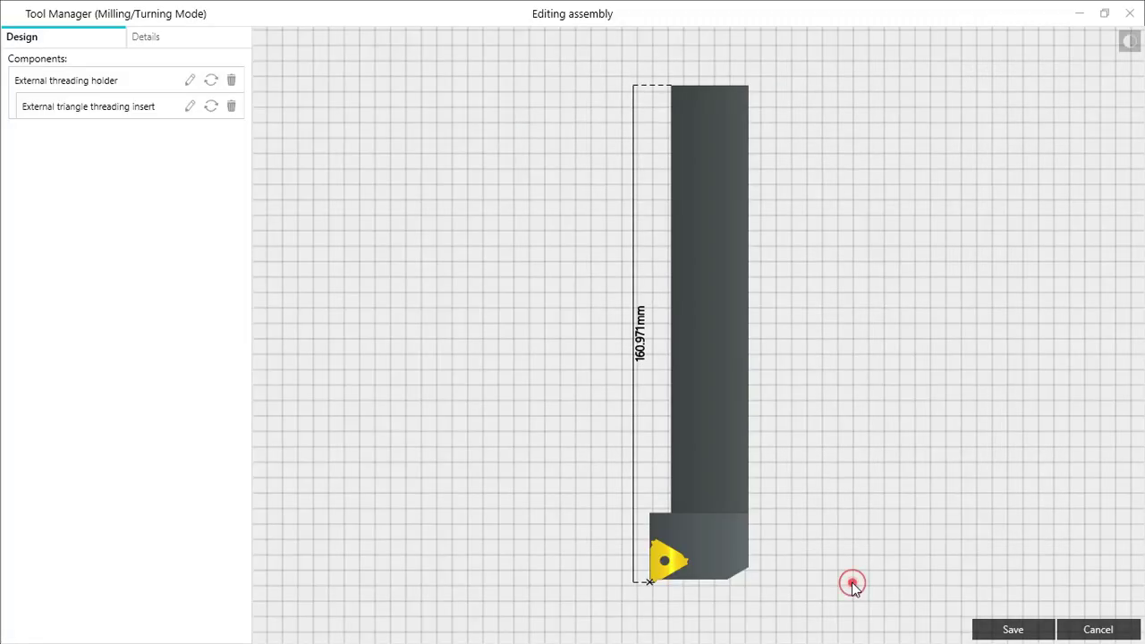
Swap in the External triangle threading insert and save the 161.696mm Threading Assembly
click(211, 107)
click(210, 104)
click(402, 106)
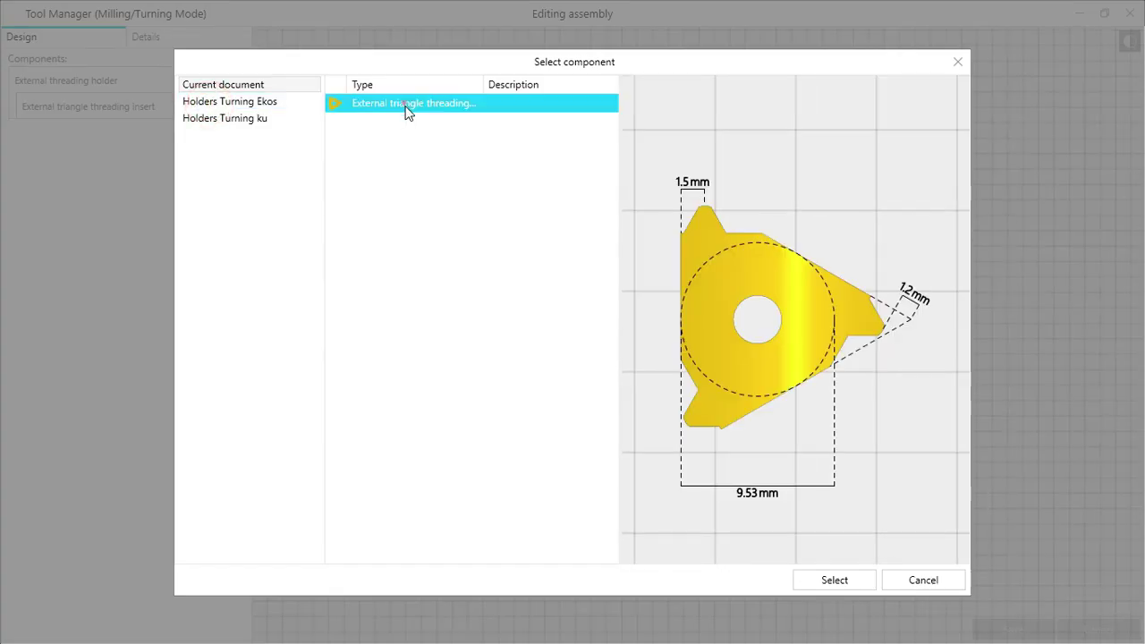
click(855, 575)
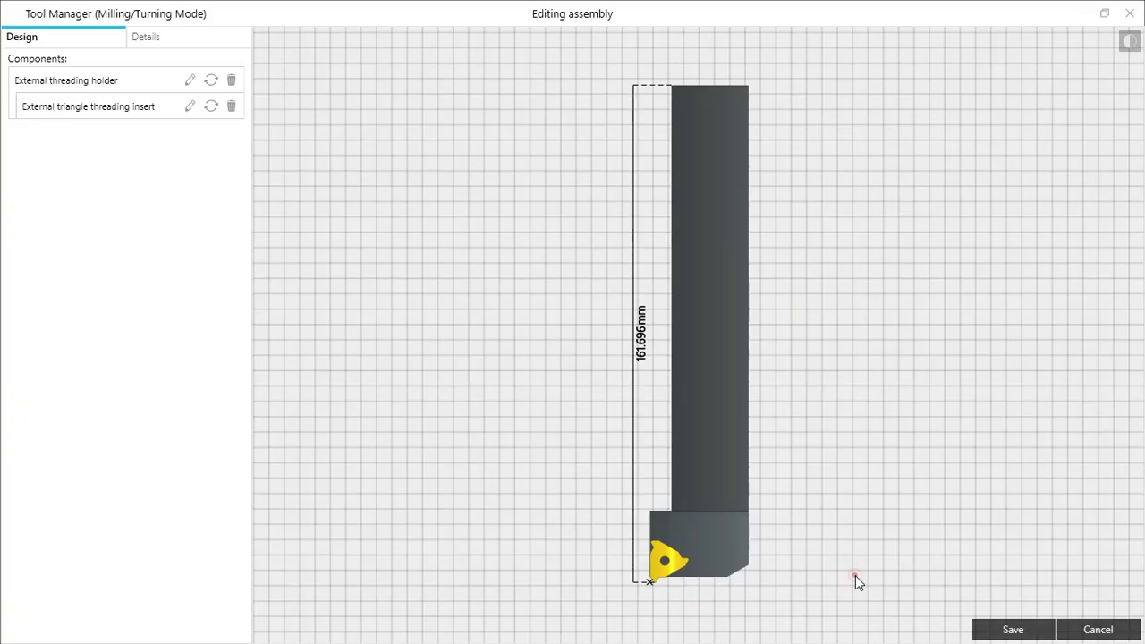
click(1029, 628)
Give the Threading Assembly the ID T0303 and save it
click(183, 143)
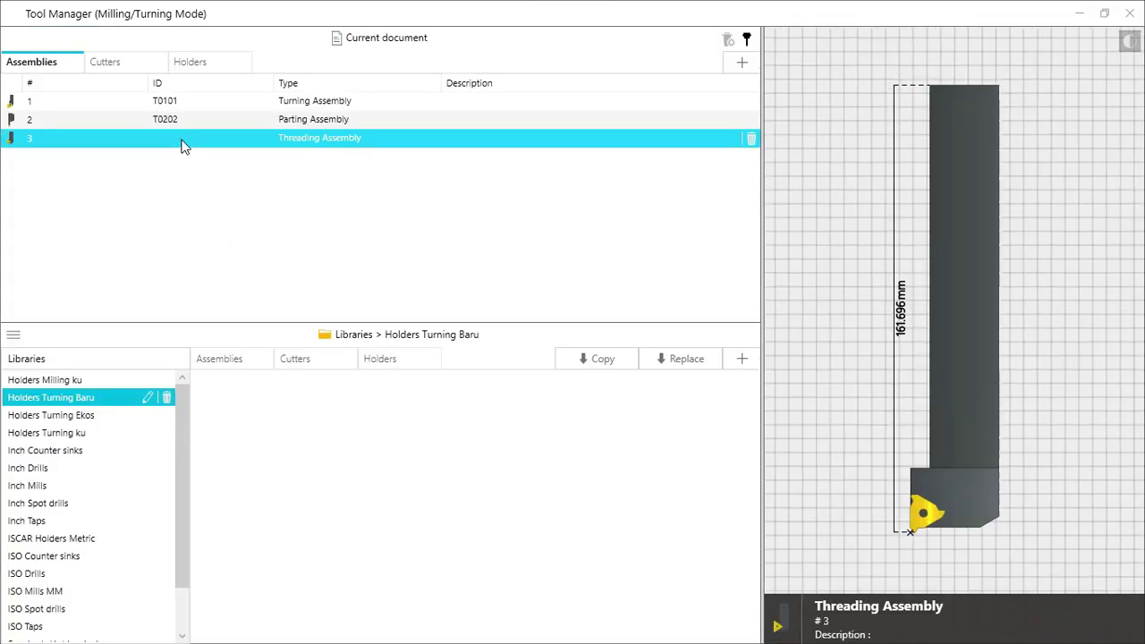
click(730, 139)
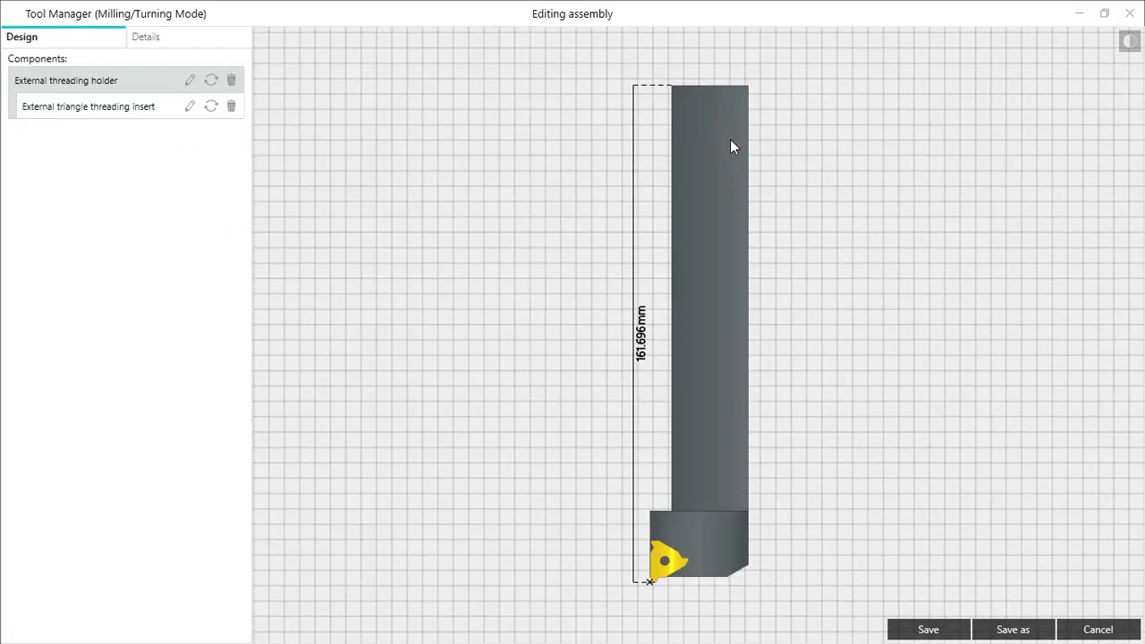
click(148, 38)
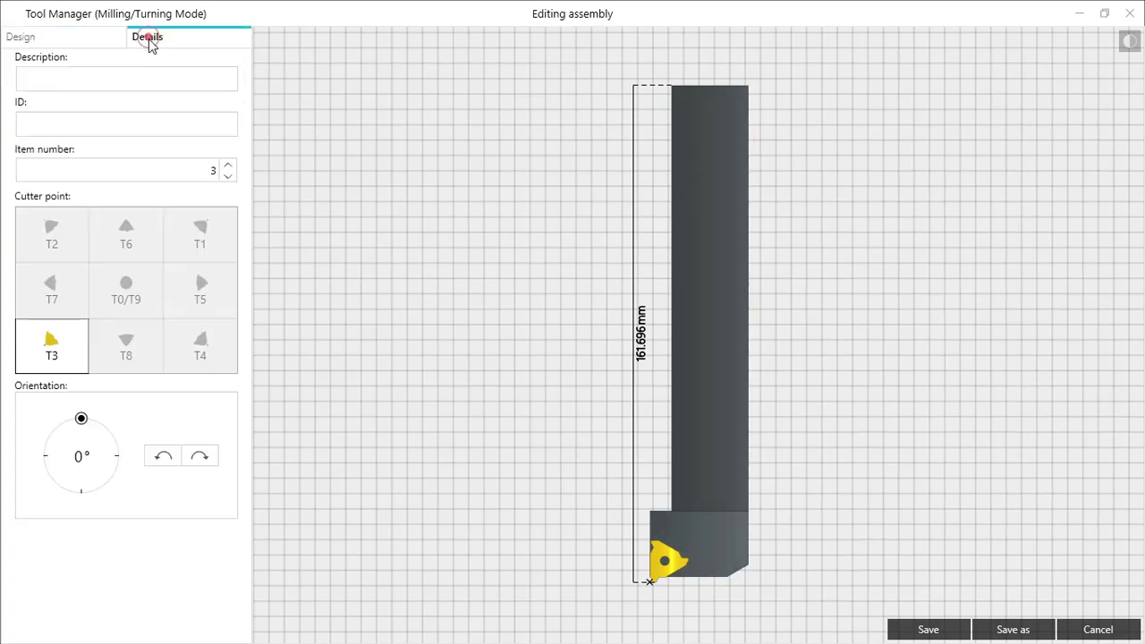
click(136, 119)
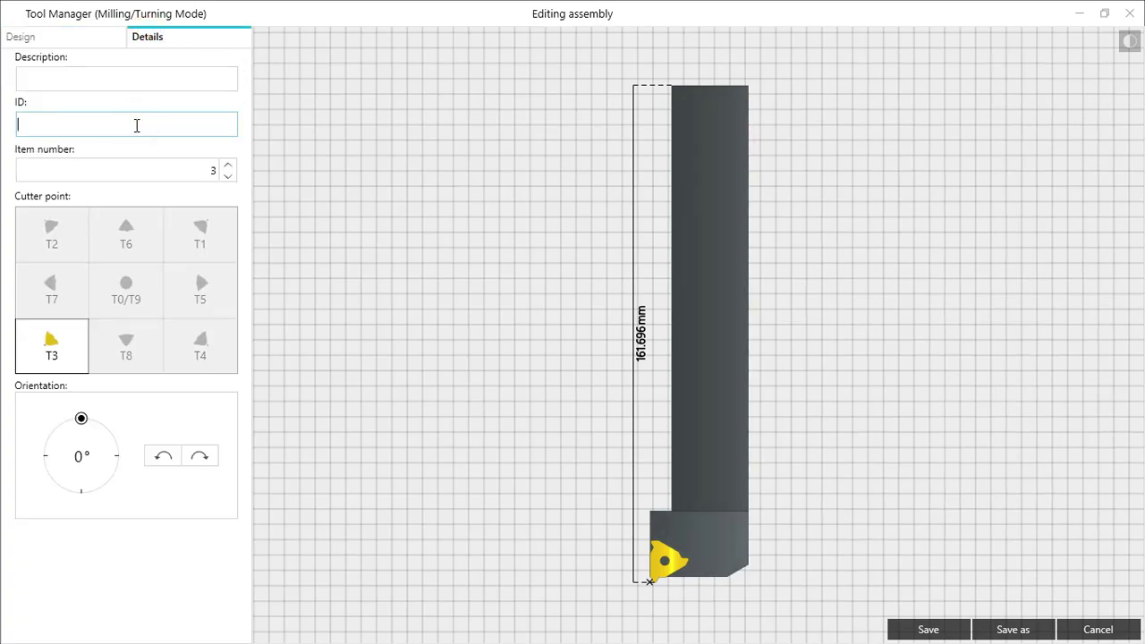
text(T0303)
click(927, 629)
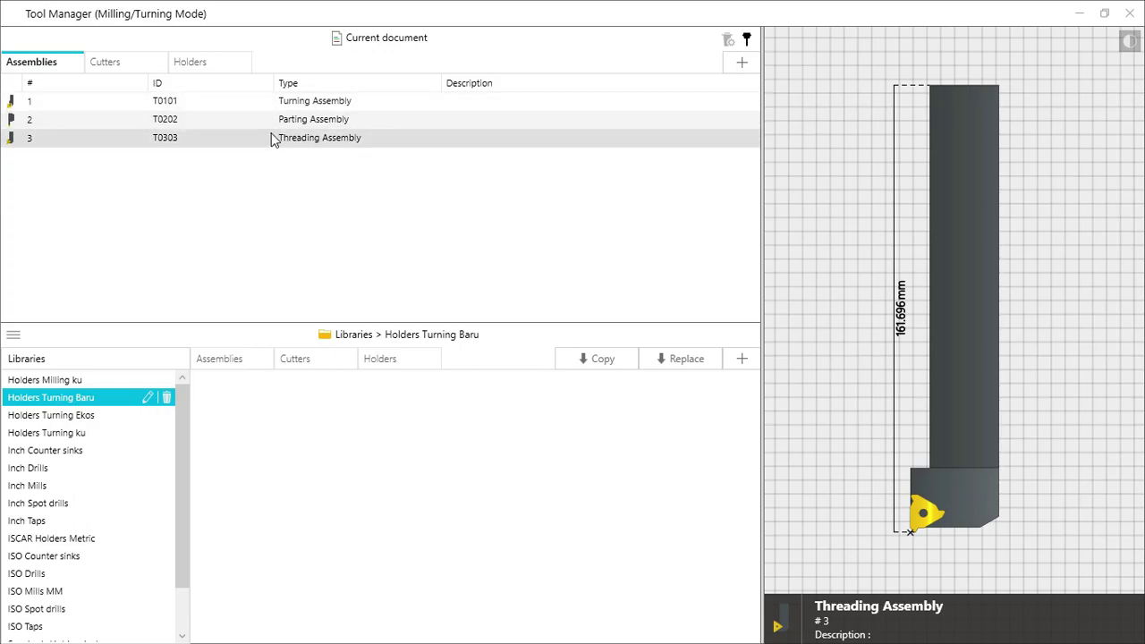
Copy the T0101 Turning, T0202 Parting and T0303 Threading assemblies into the Holders Turning Baru library
click(228, 103)
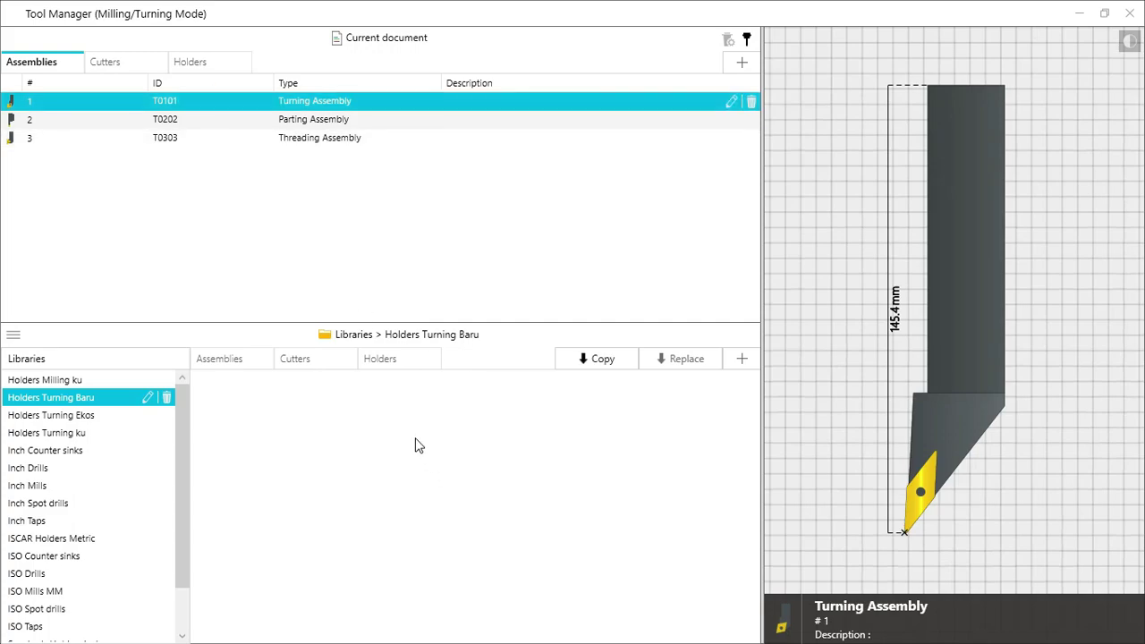
click(316, 104)
click(586, 365)
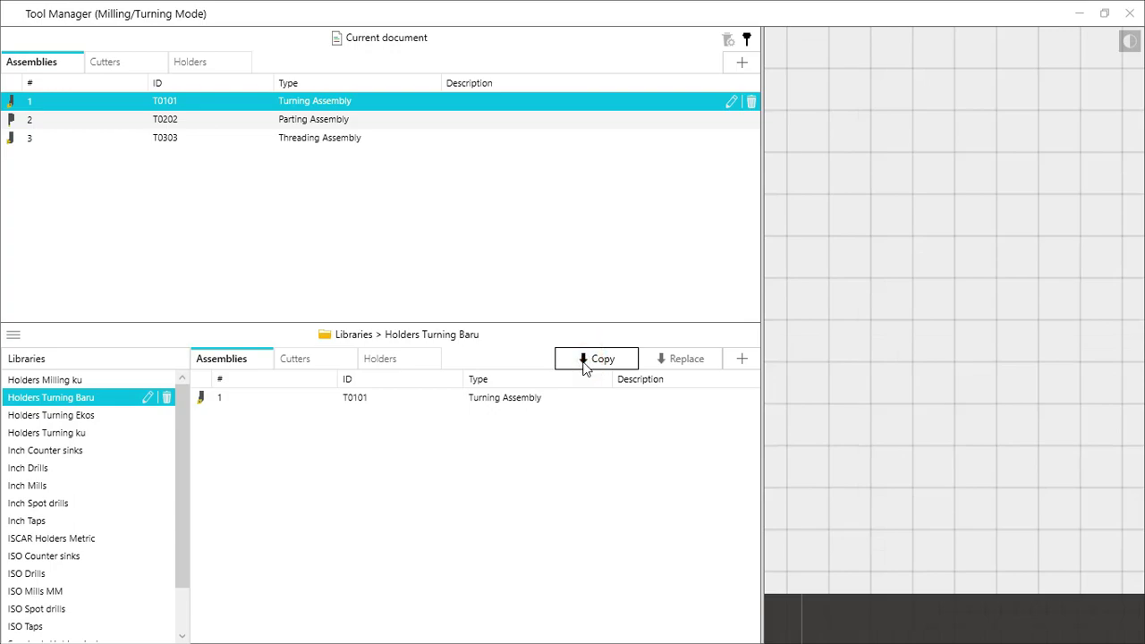
click(320, 121)
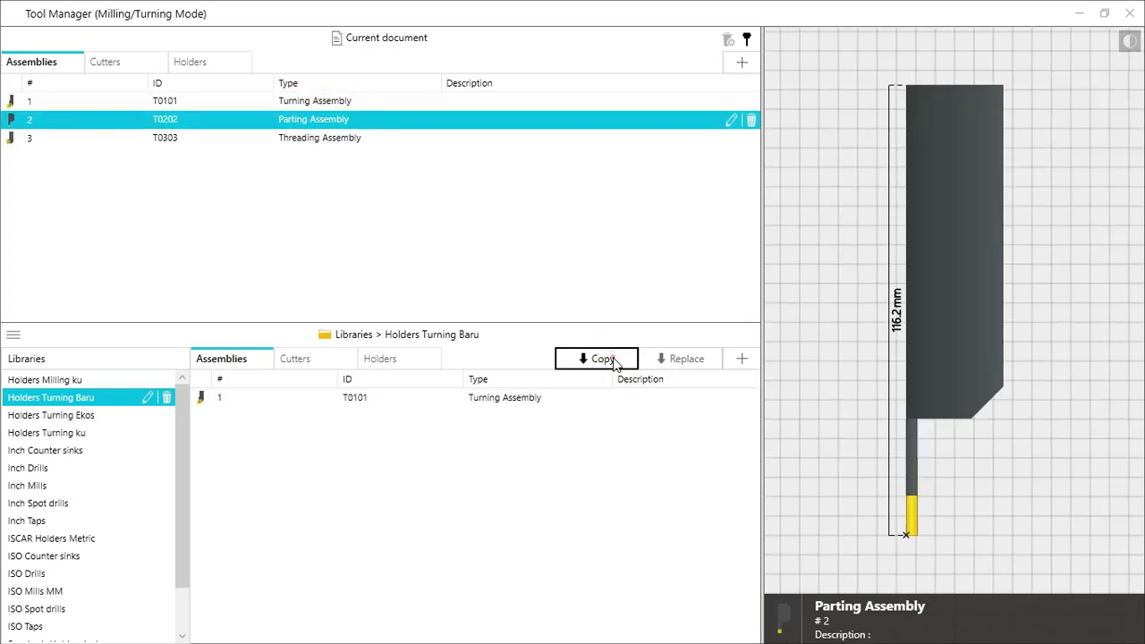
click(599, 359)
click(353, 141)
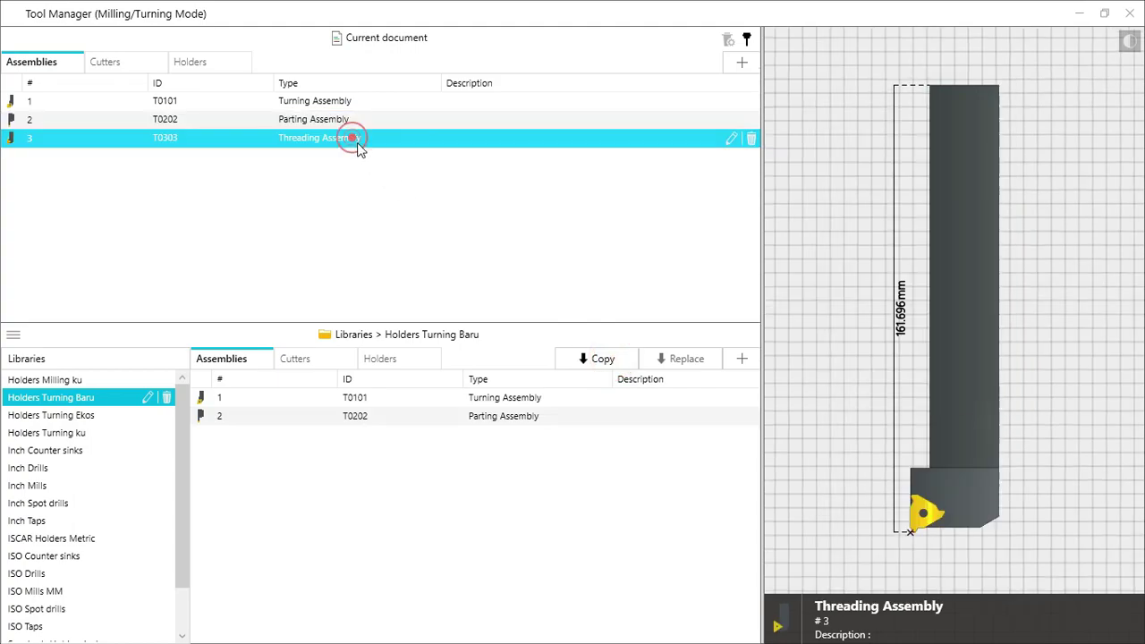
click(592, 361)
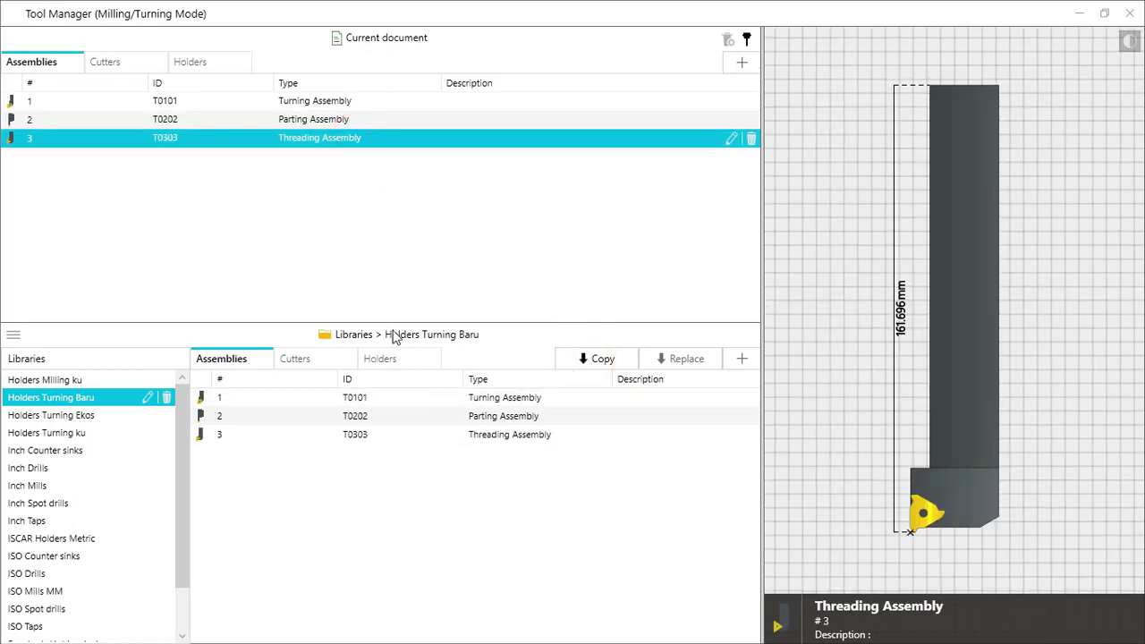
Keep the library name Holders Turning Baru unchanged and close the Tool Manager
click(147, 397)
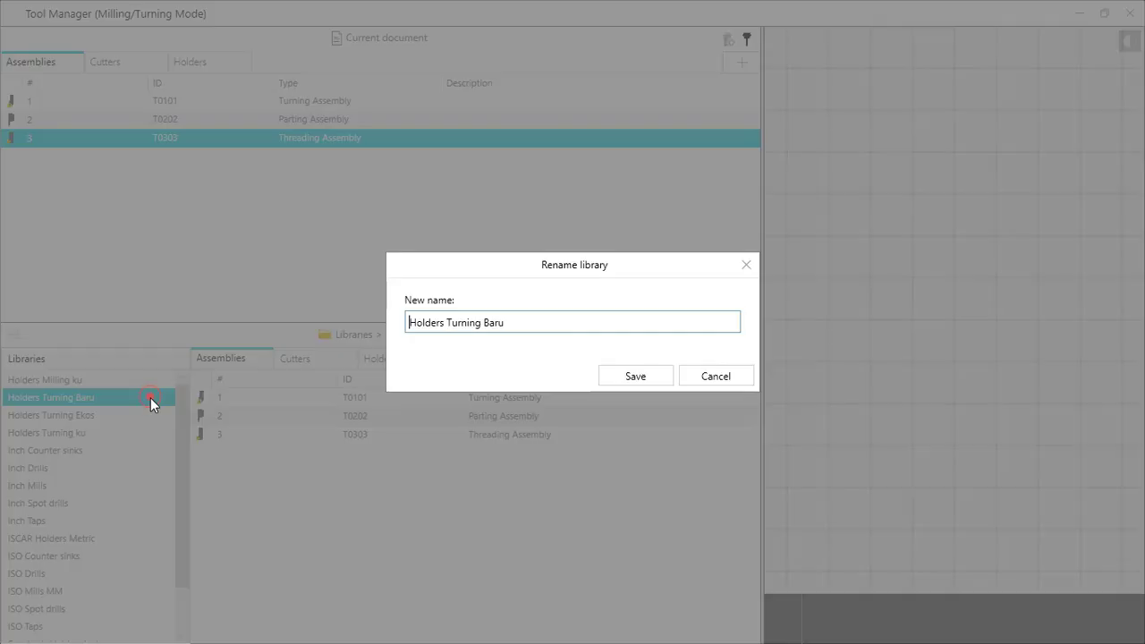
click(643, 377)
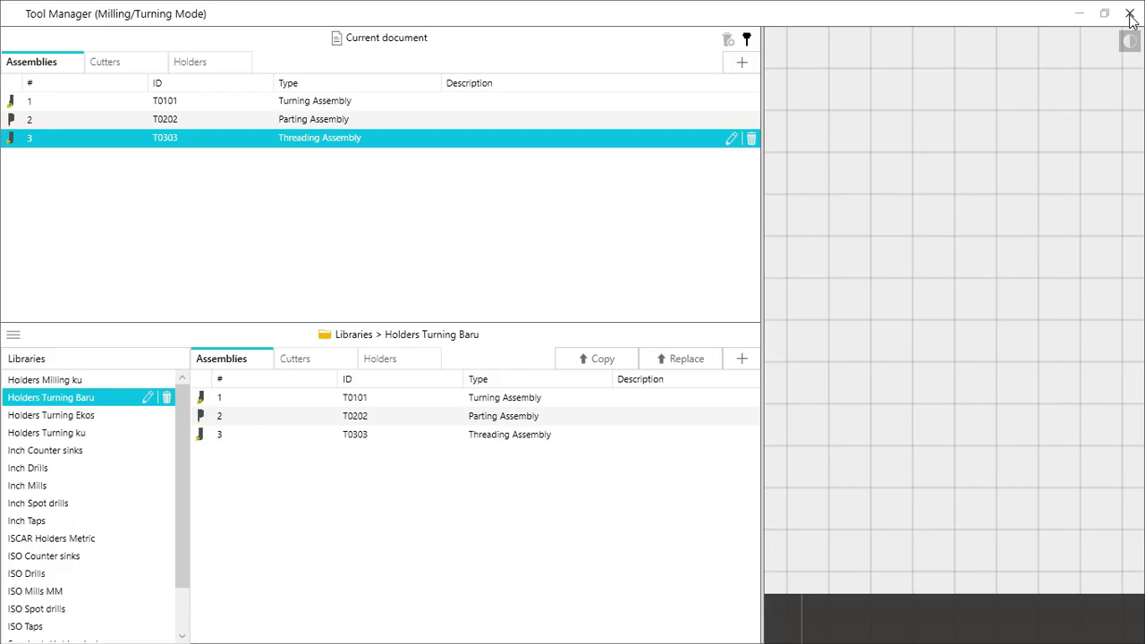
click(1130, 14)
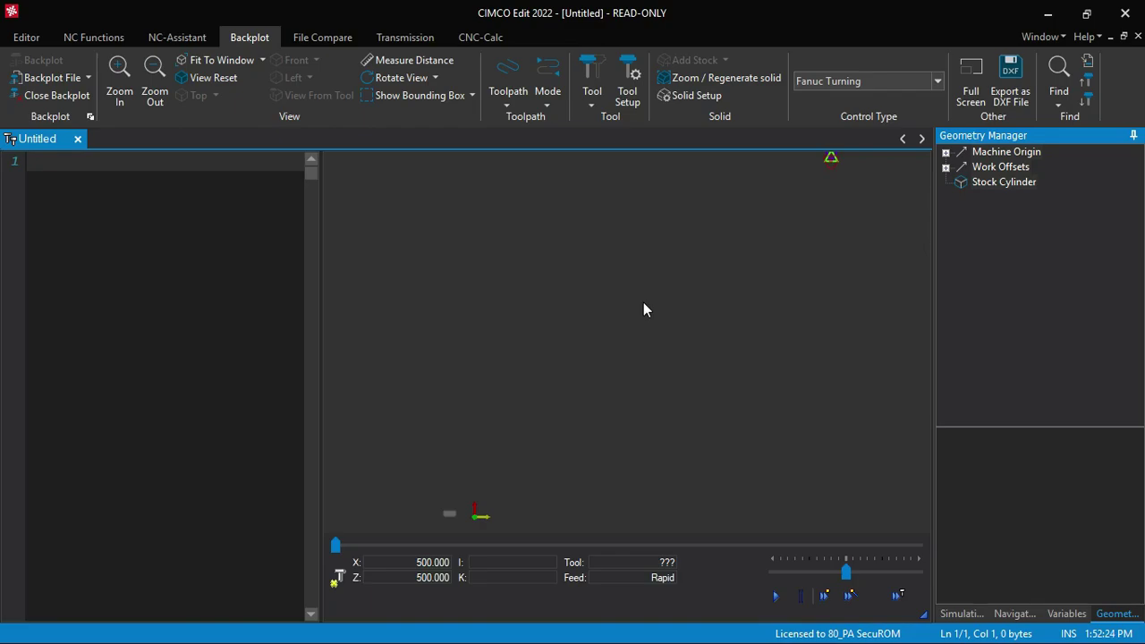
Cancel the backplot configuration export and import, leaving the backplot settings unchanged
click(89, 117)
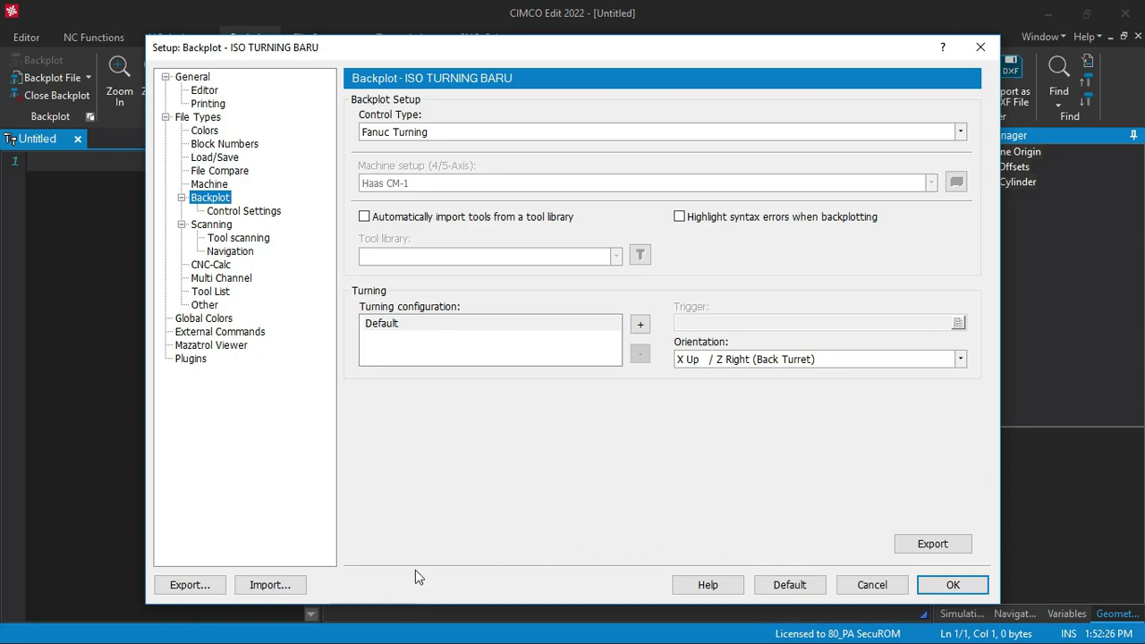
click(215, 587)
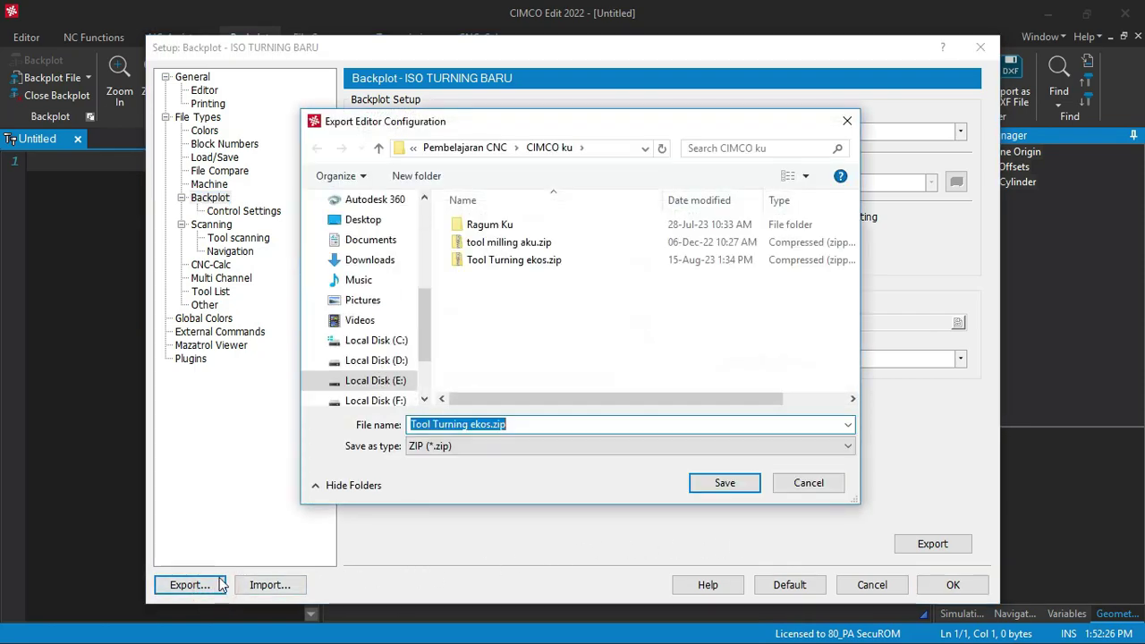
click(810, 484)
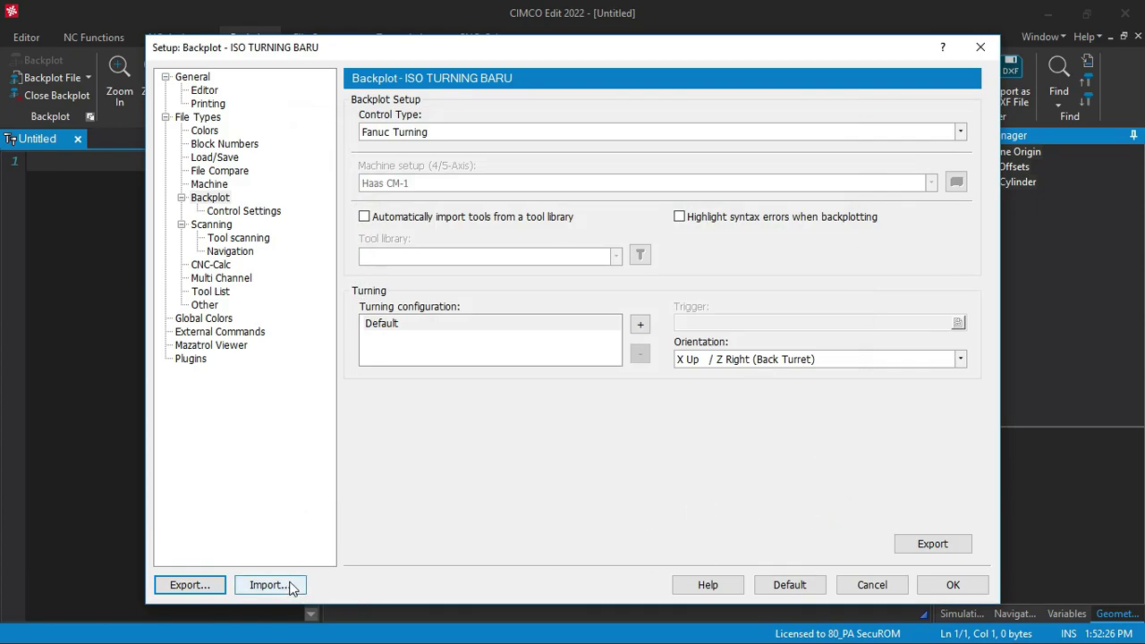
click(290, 587)
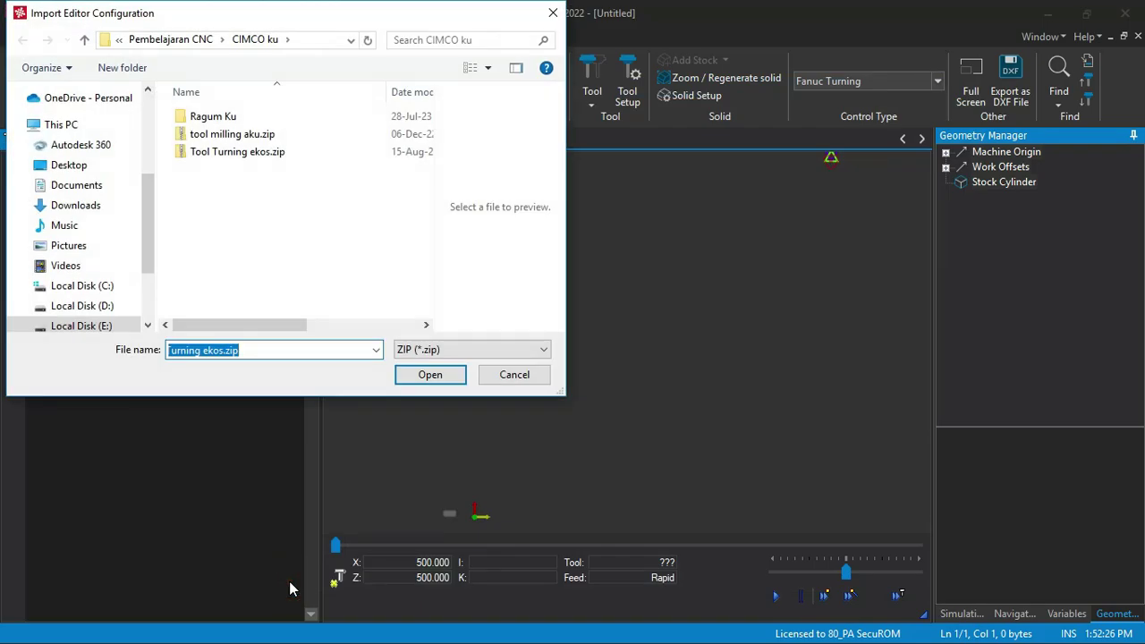
click(512, 375)
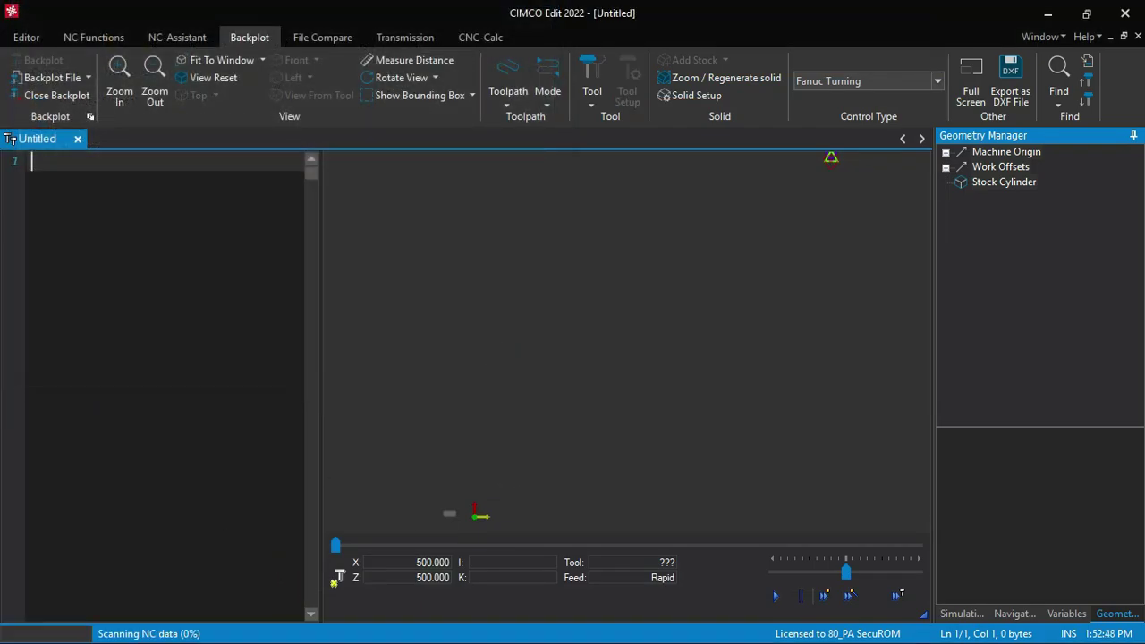
click(90, 116)
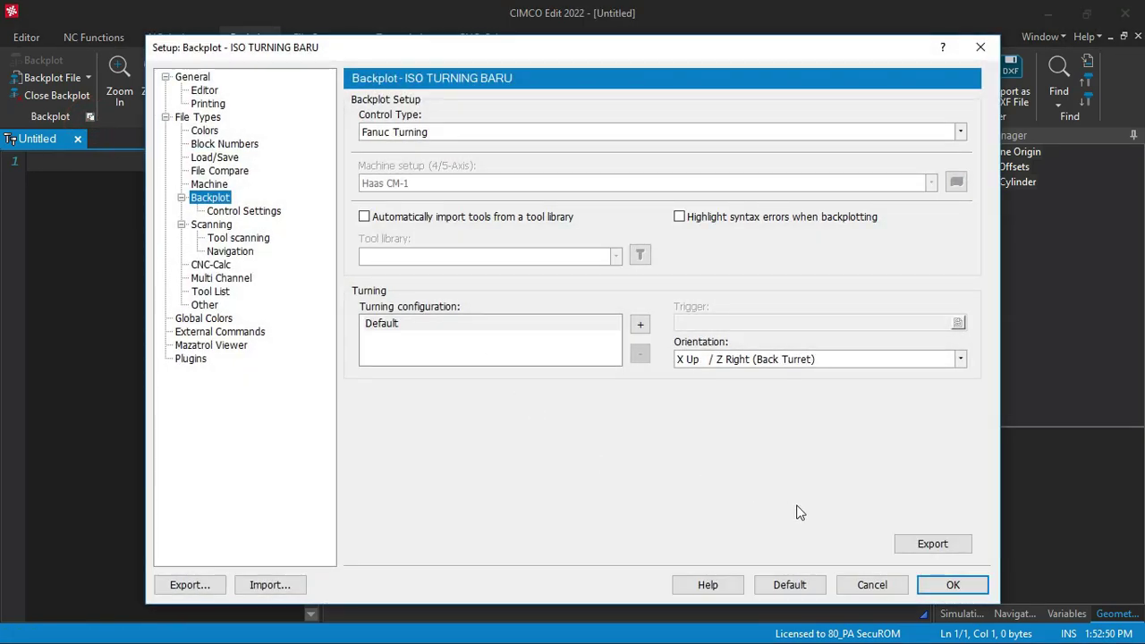
click(868, 589)
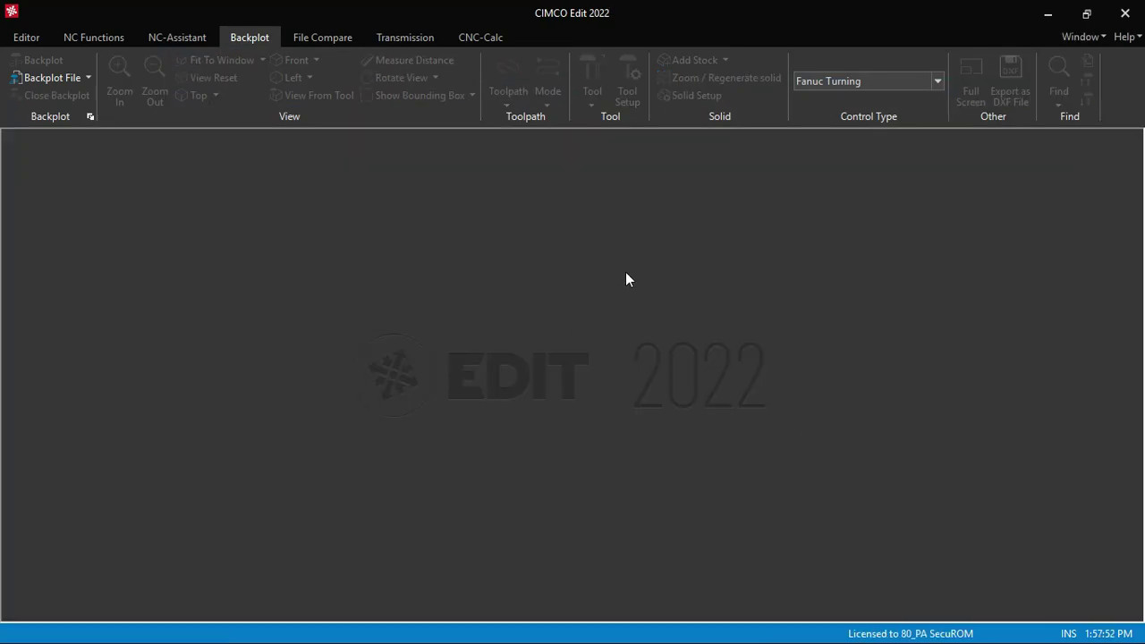
Set the editor file type to ISO TURNING BARU
click(34, 41)
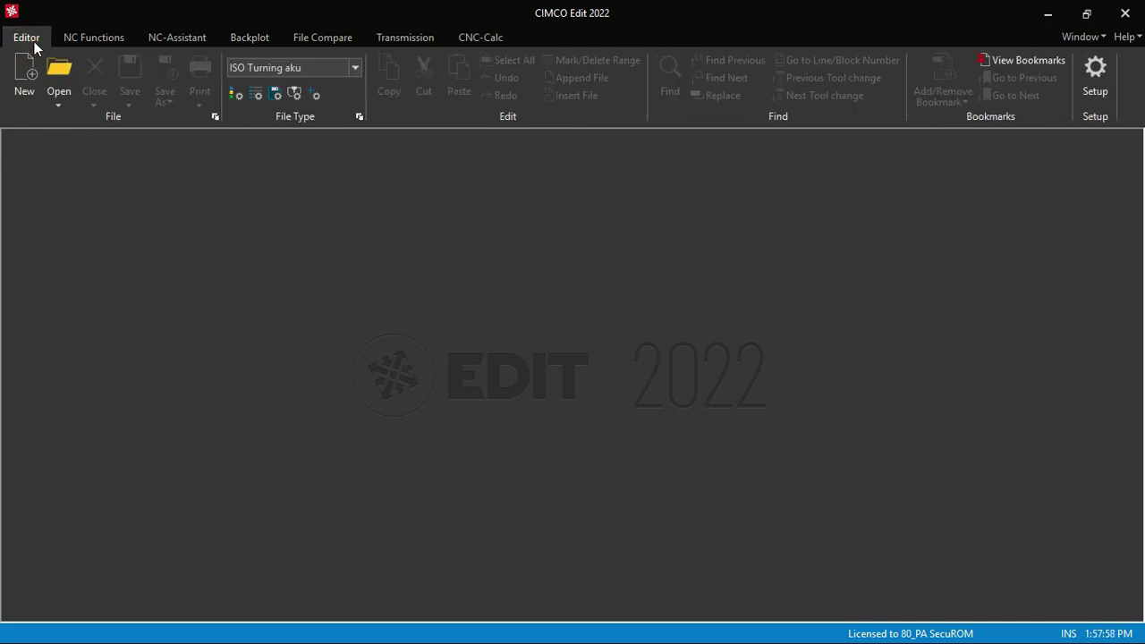
click(354, 69)
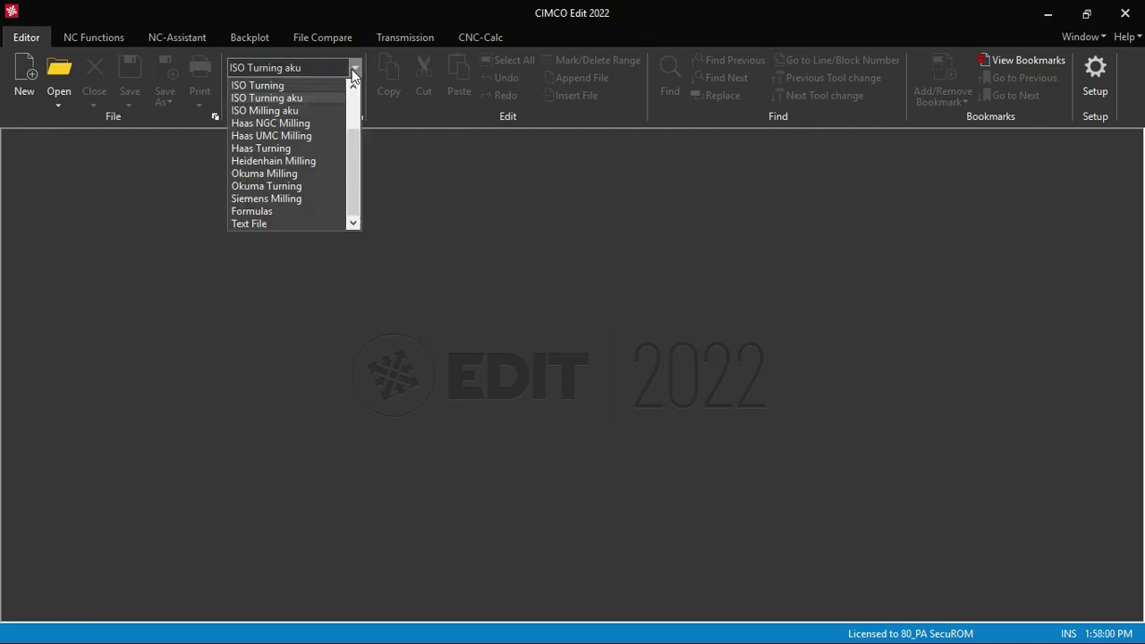
drag(354, 134, 354, 96)
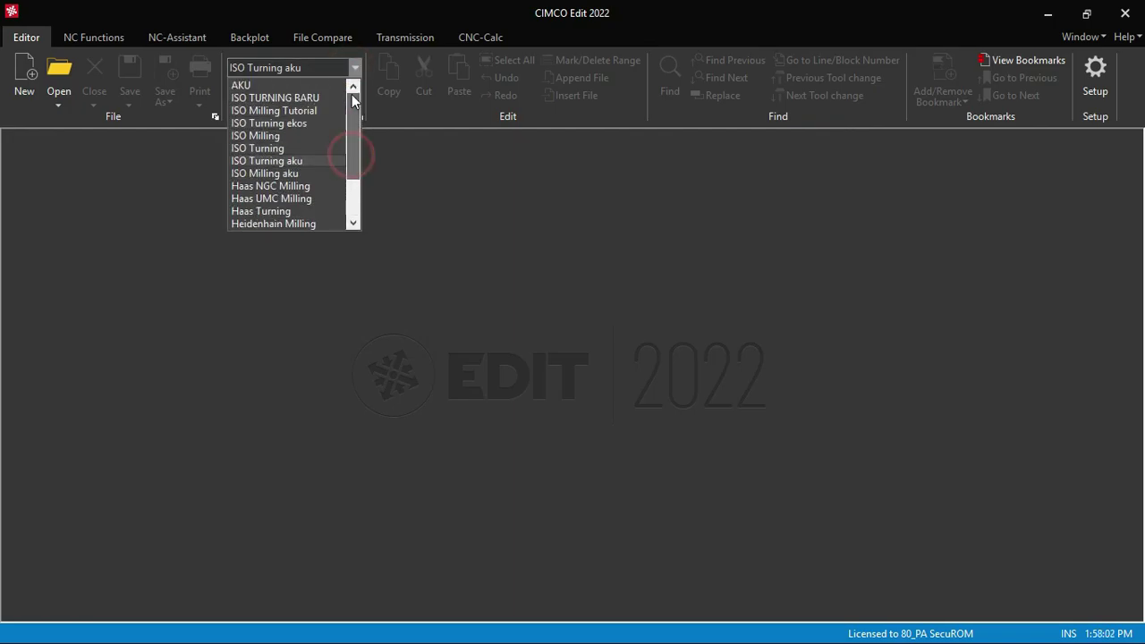
click(284, 97)
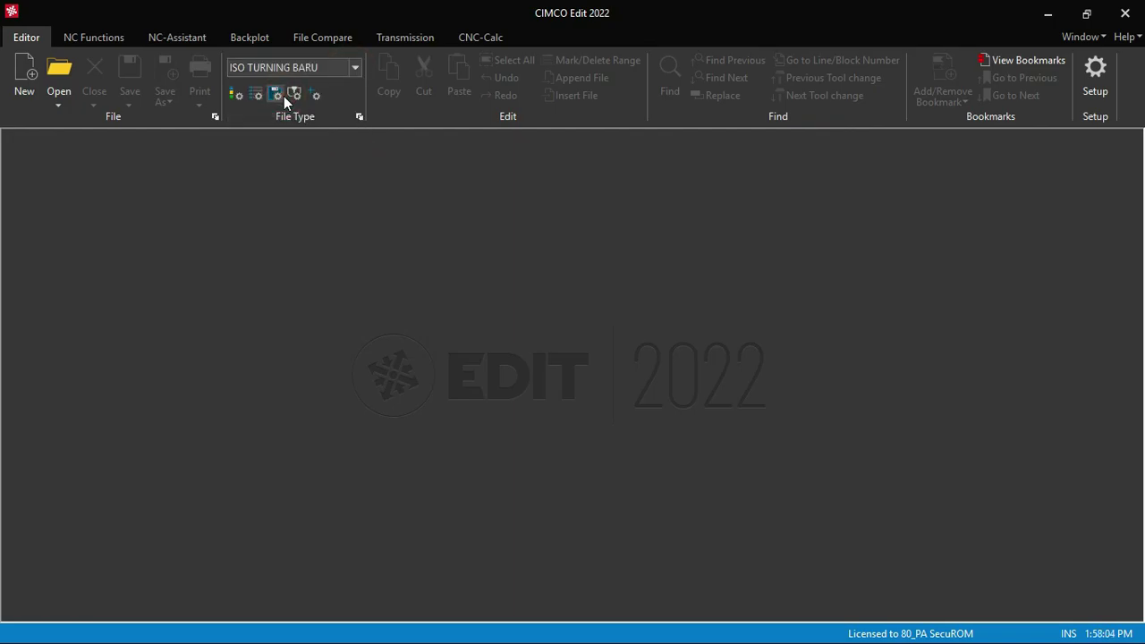
Open the recent file test pratik cnc turning 01.NC and run its backplot
click(58, 105)
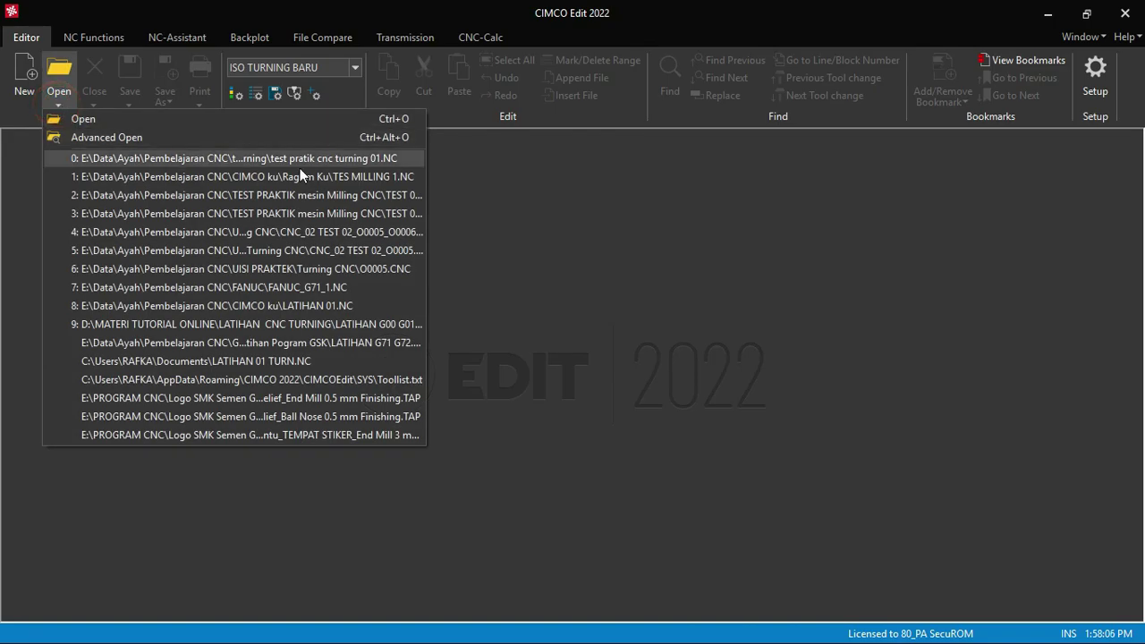
click(396, 158)
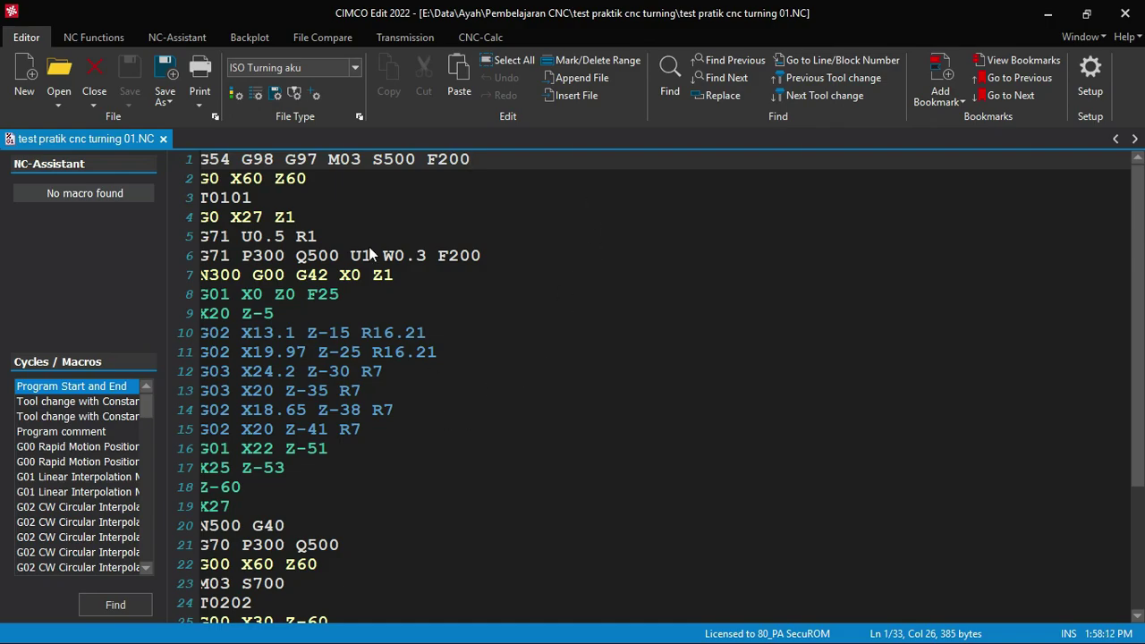
key(Left)
key(Left)
key(Left)
key(Left)
key(Left)
key(Left)
key(Left)
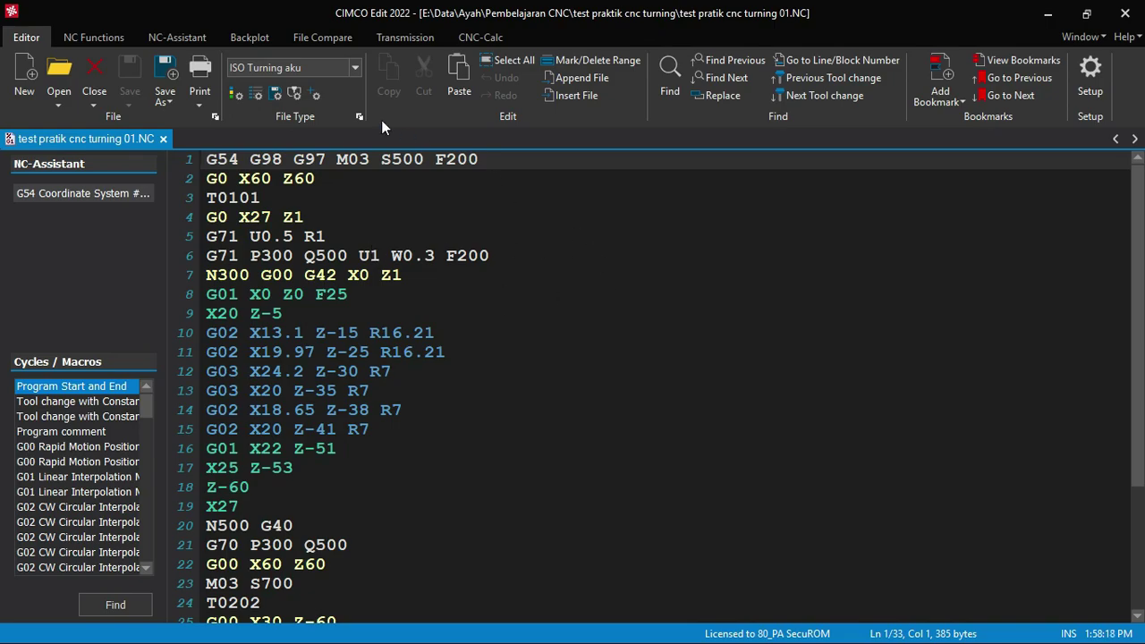
click(268, 37)
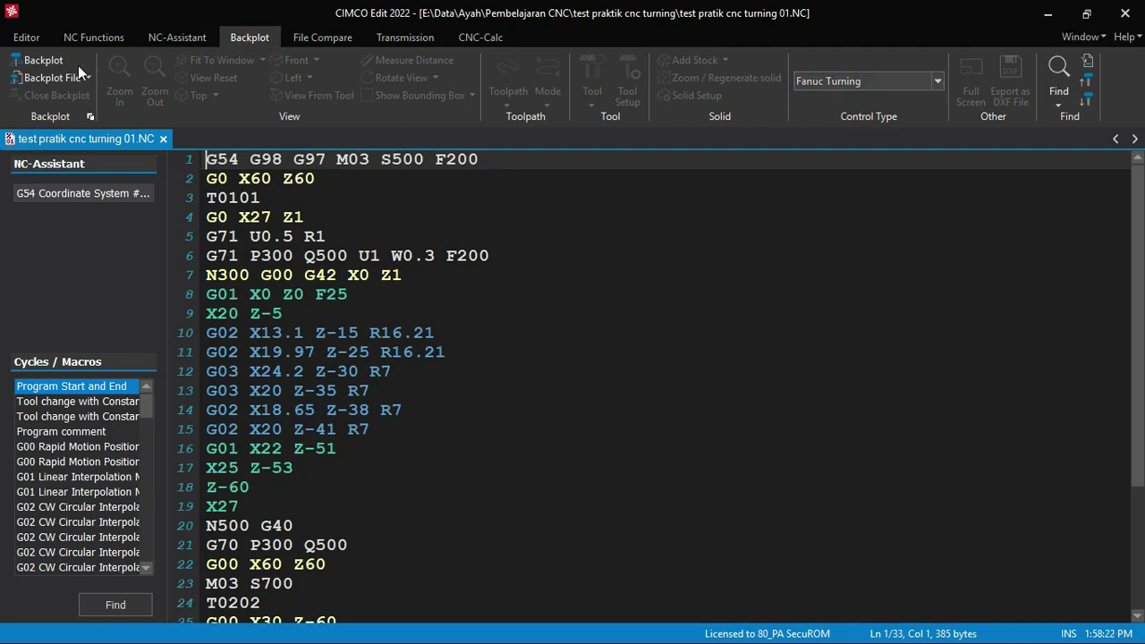
click(34, 60)
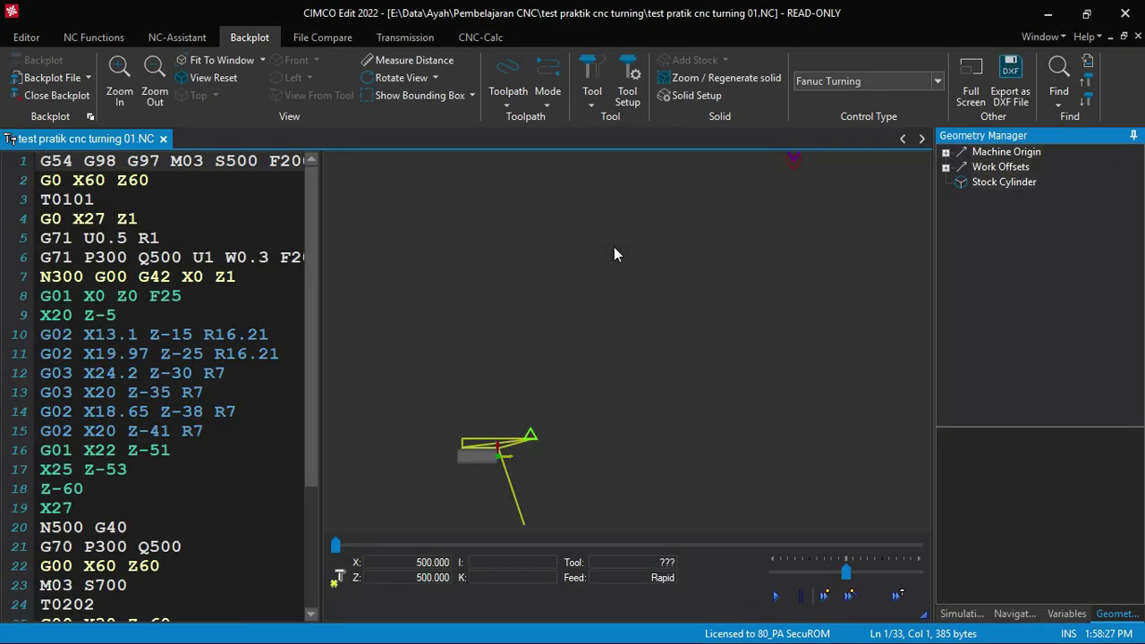
In the backplot tool setup, show the Holders Turning Baru library and delete the duplicate T0101 assembly
click(628, 101)
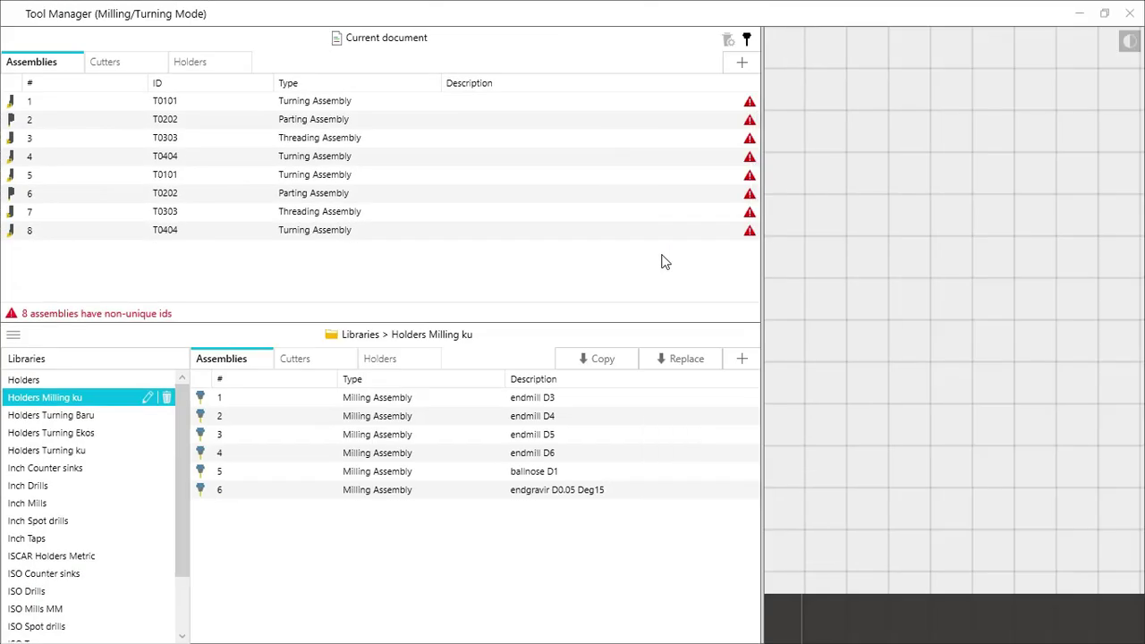
click(94, 416)
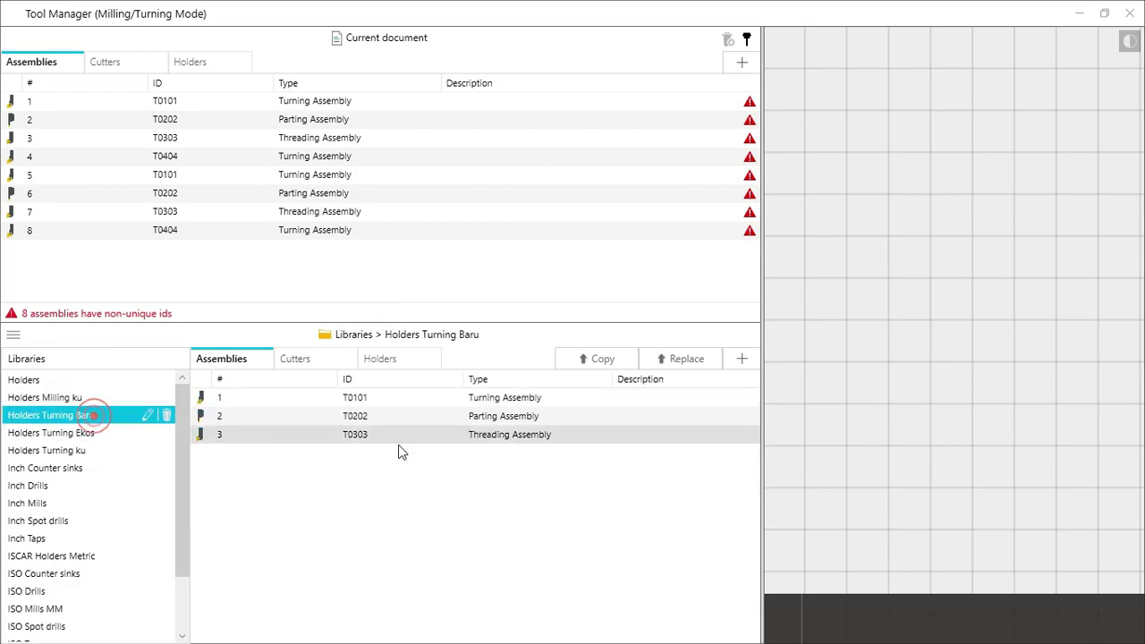
click(405, 107)
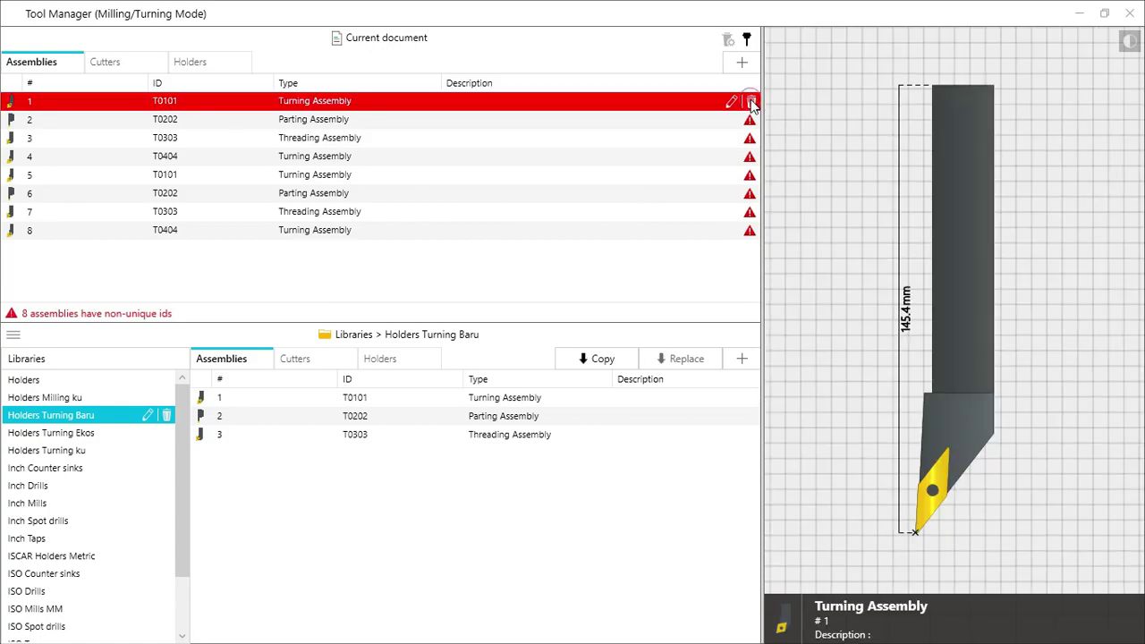
click(748, 102)
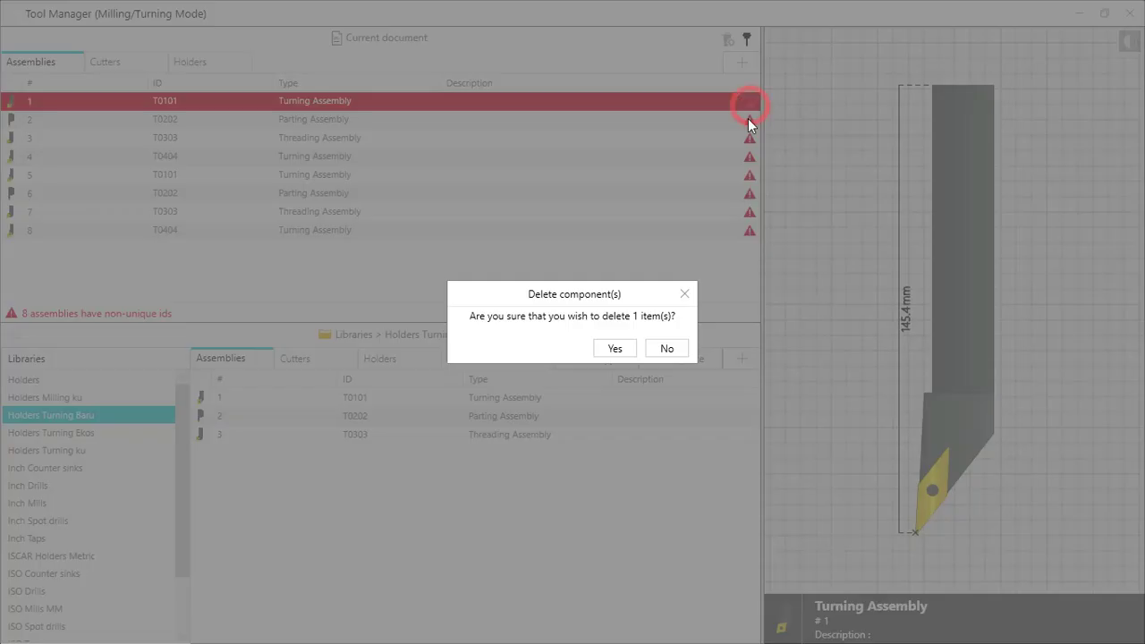
click(615, 348)
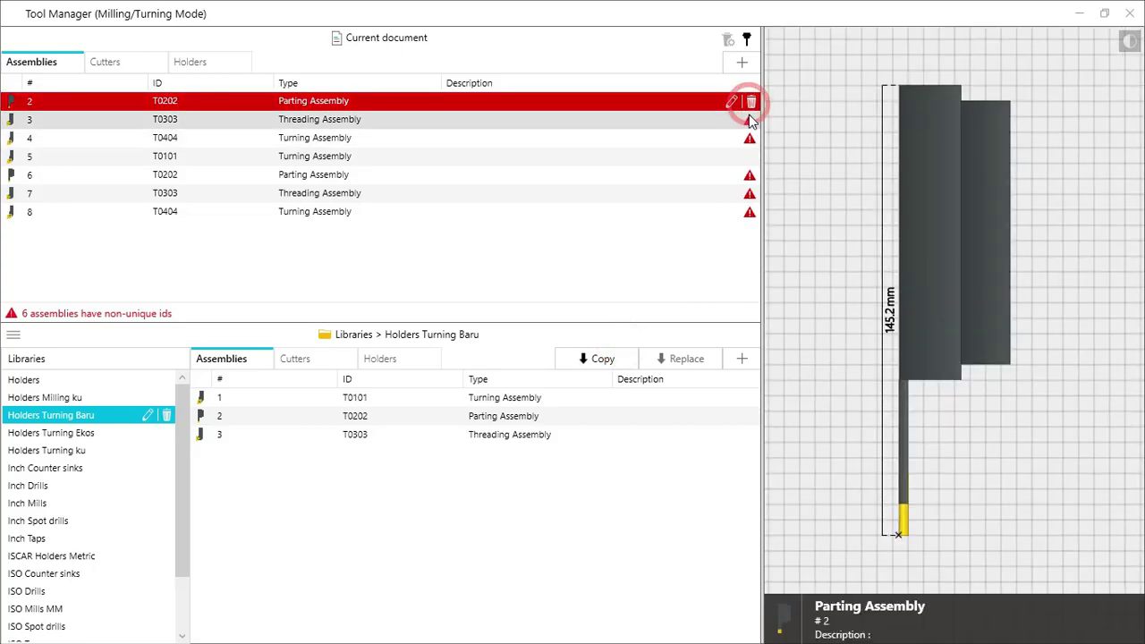
Delete the duplicate T0202, T0303 and T0404 assemblies, confirming each with Yes
click(752, 102)
click(615, 349)
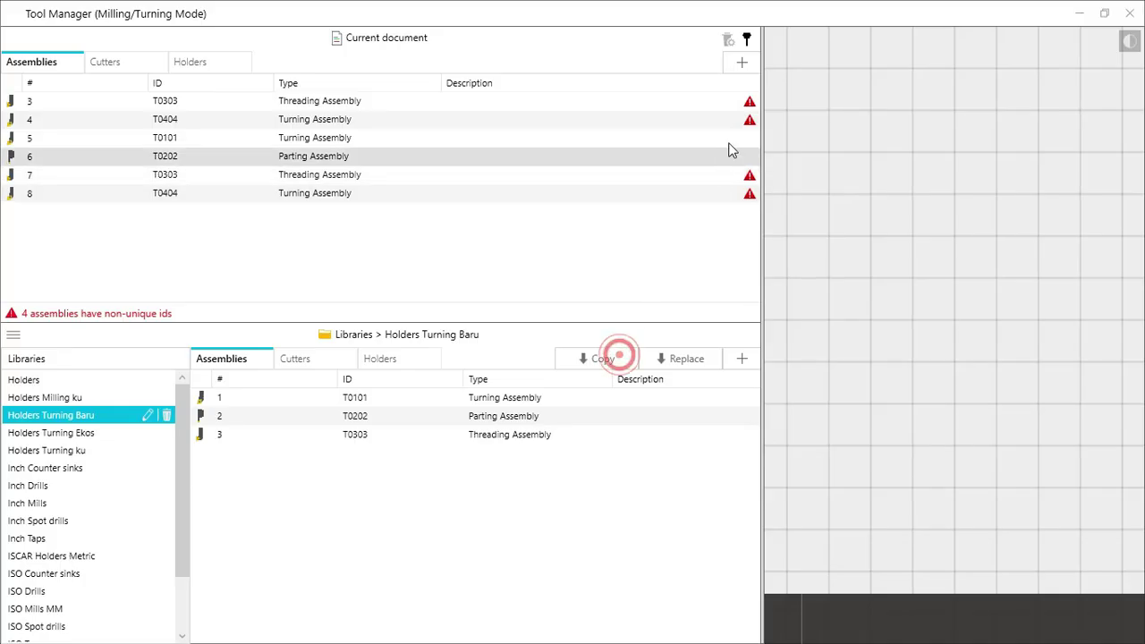
click(750, 102)
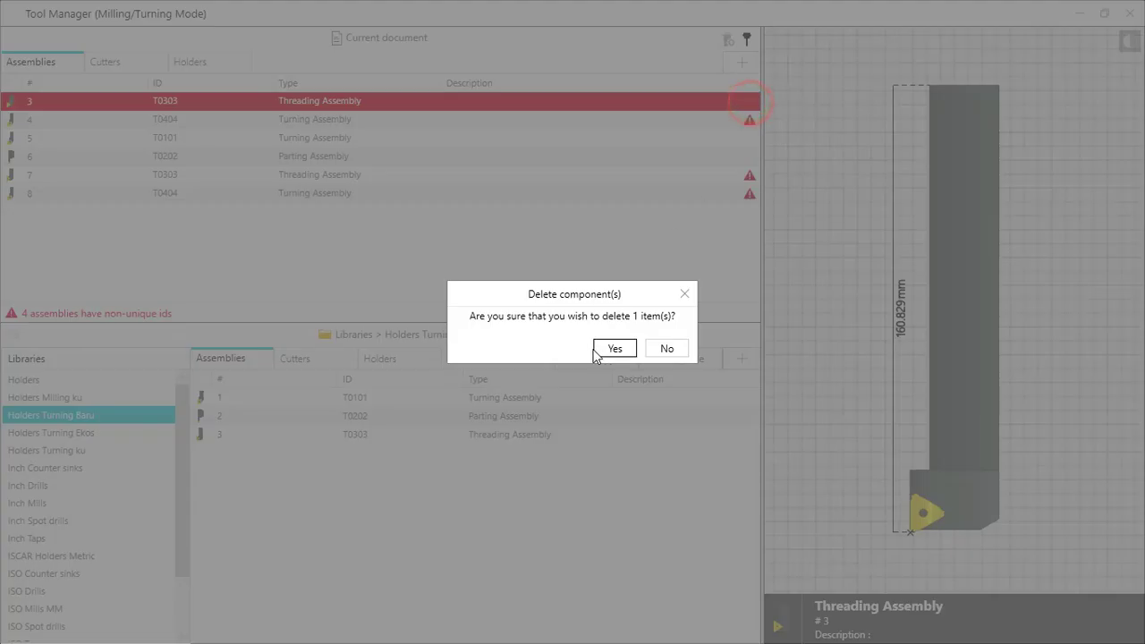
click(601, 348)
click(751, 104)
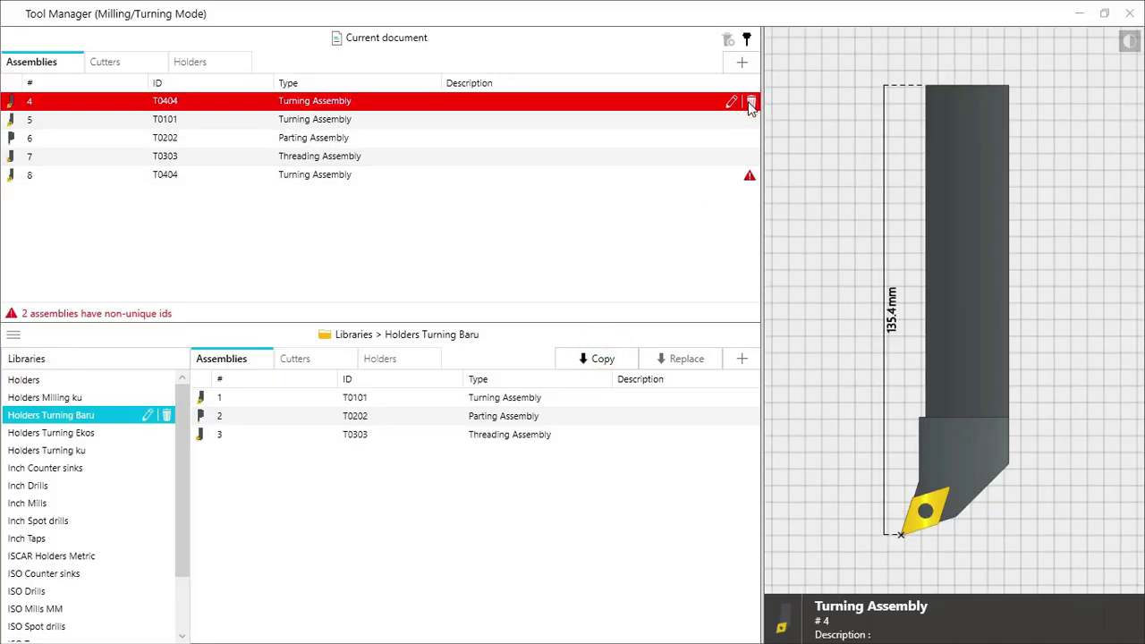
click(616, 349)
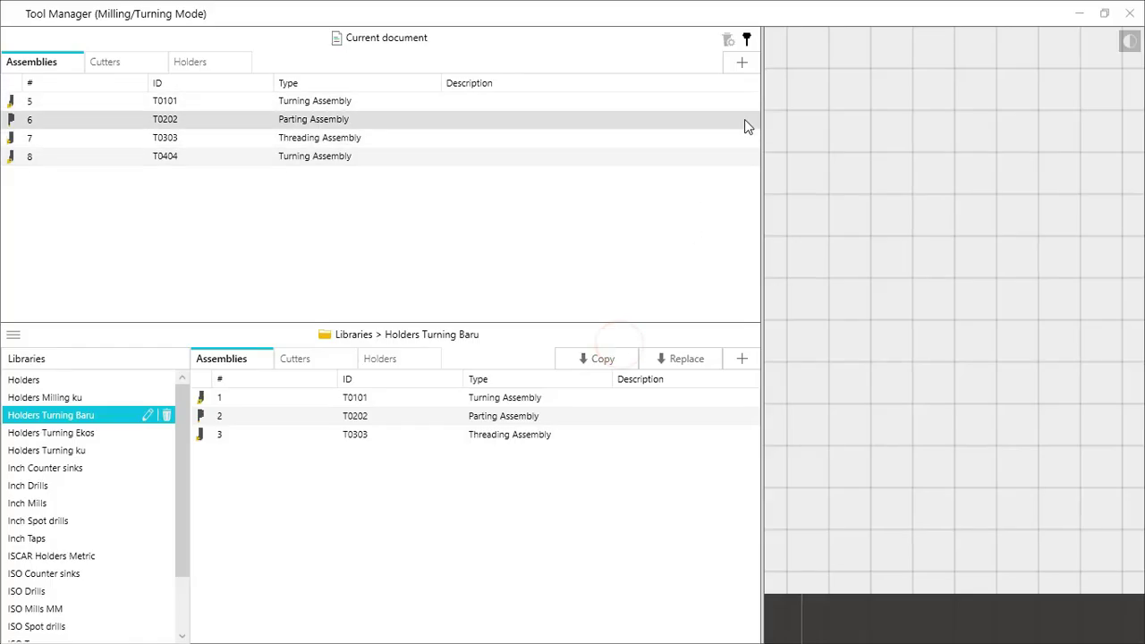
Replace the document's T0101 assembly with the library T0101 Turning Assembly
click(495, 106)
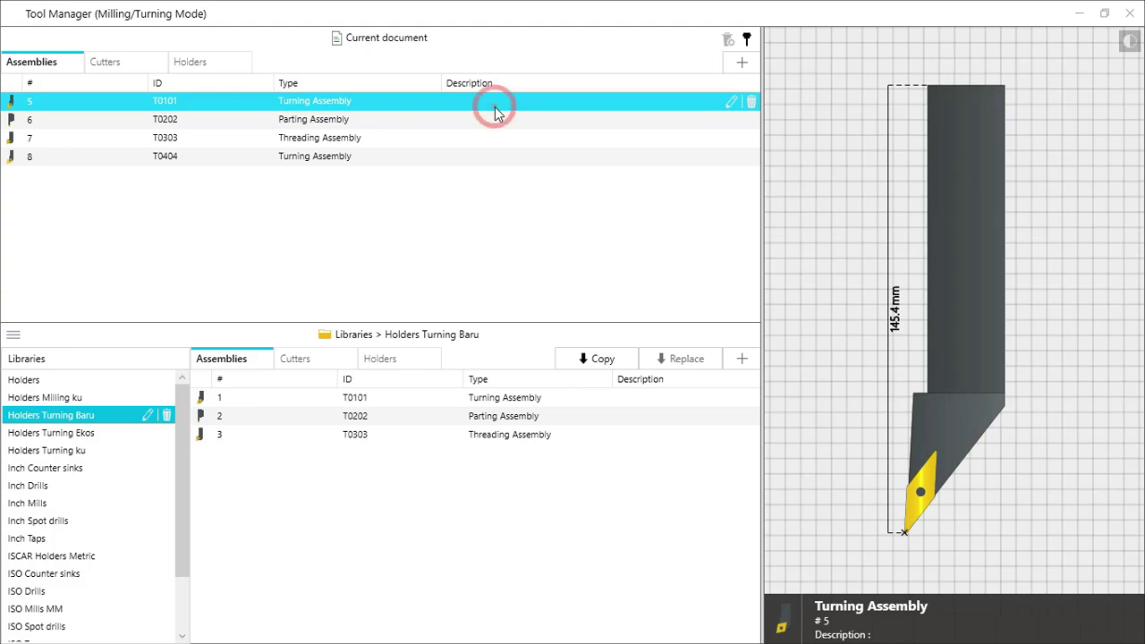
click(495, 117)
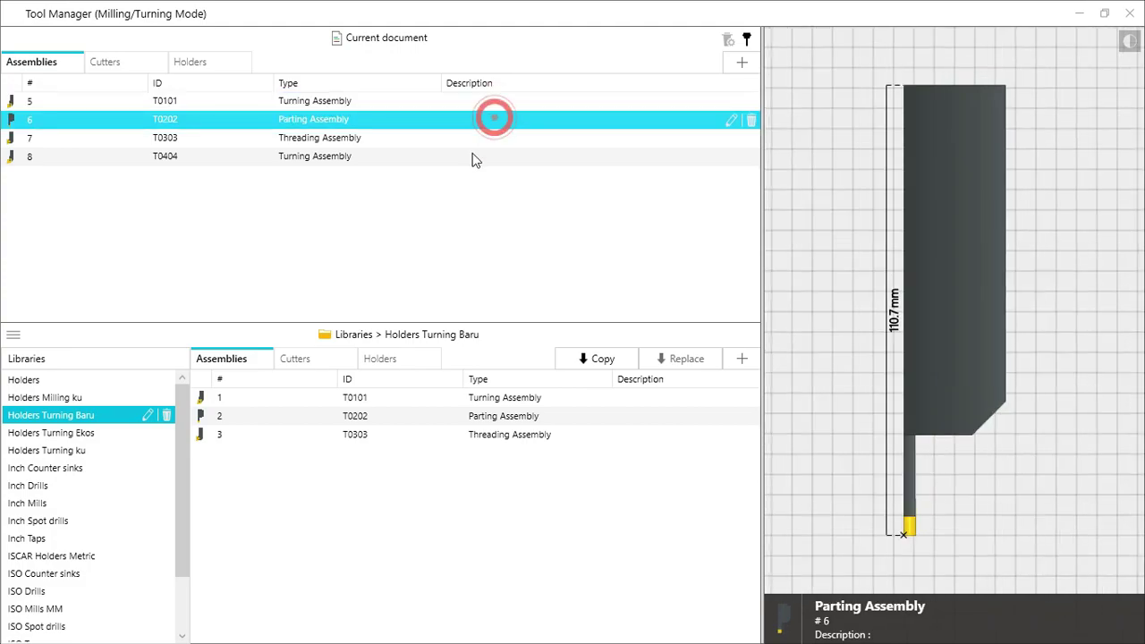
click(86, 416)
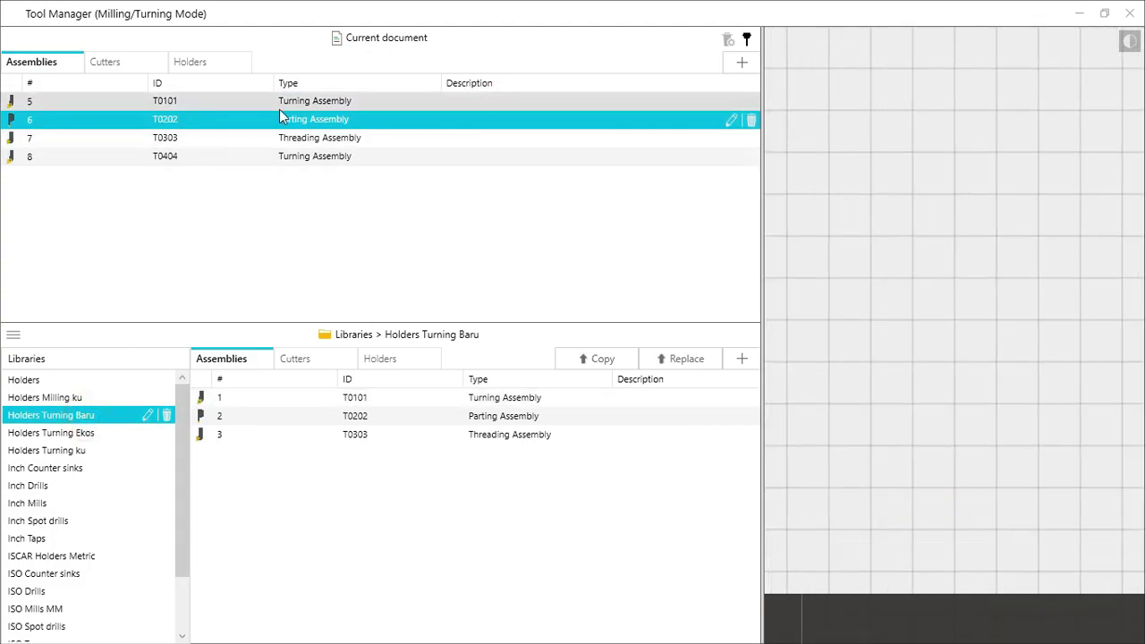
click(315, 103)
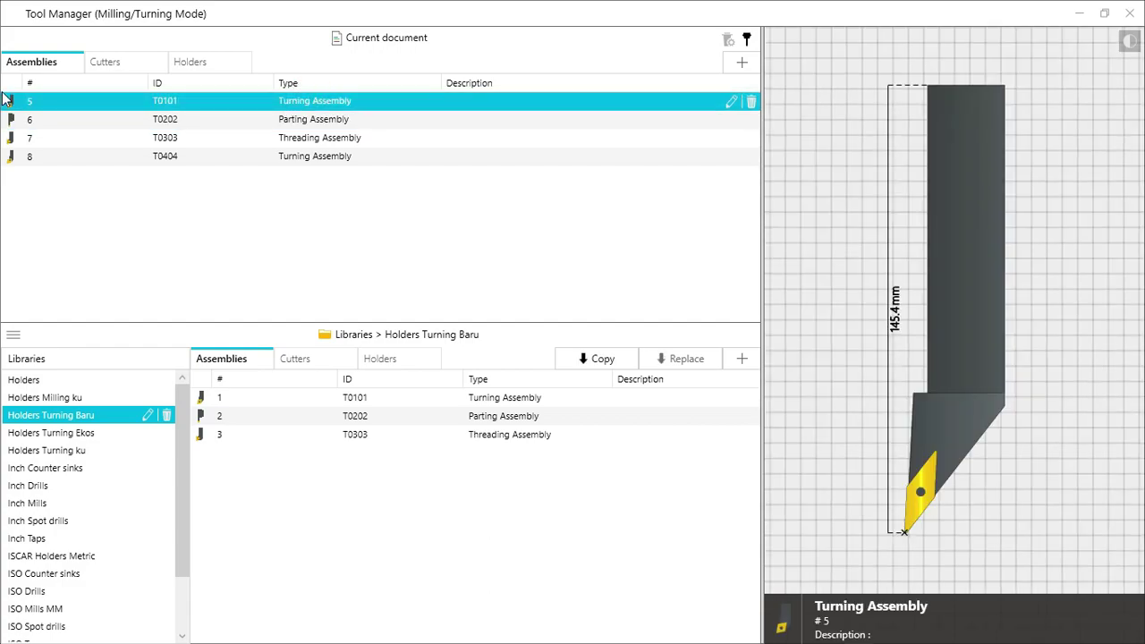
click(527, 403)
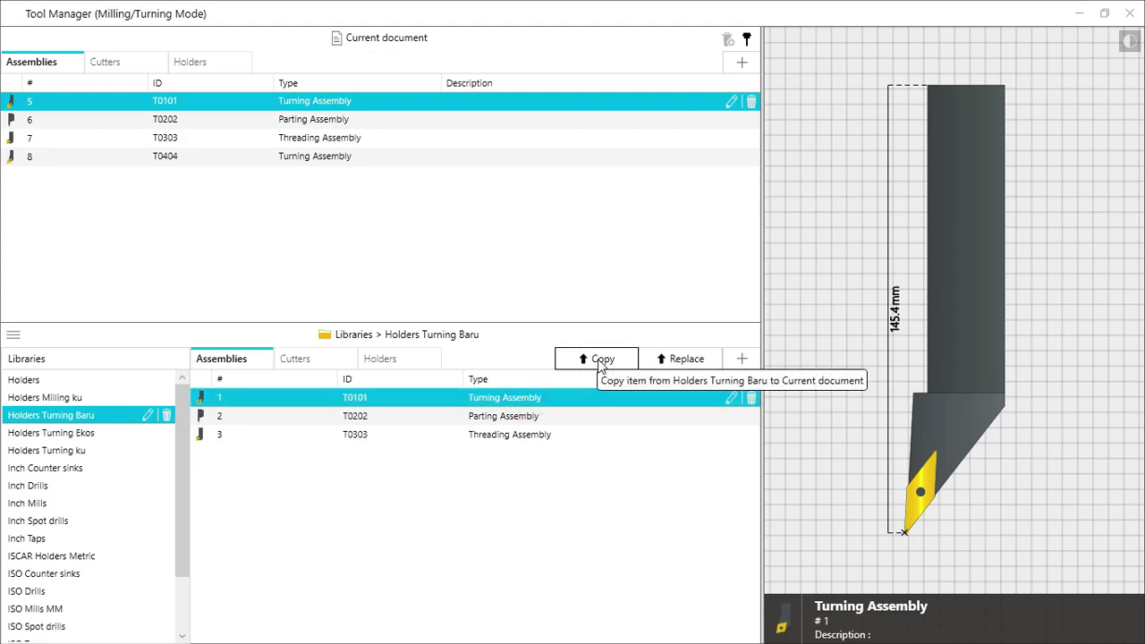
click(663, 362)
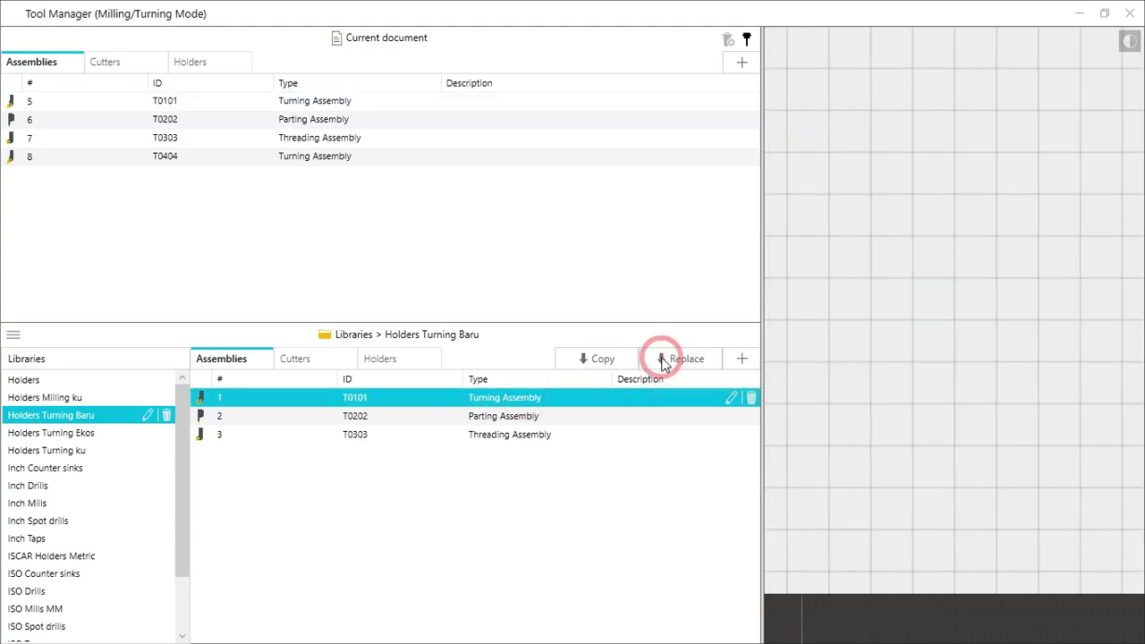
click(356, 106)
click(356, 105)
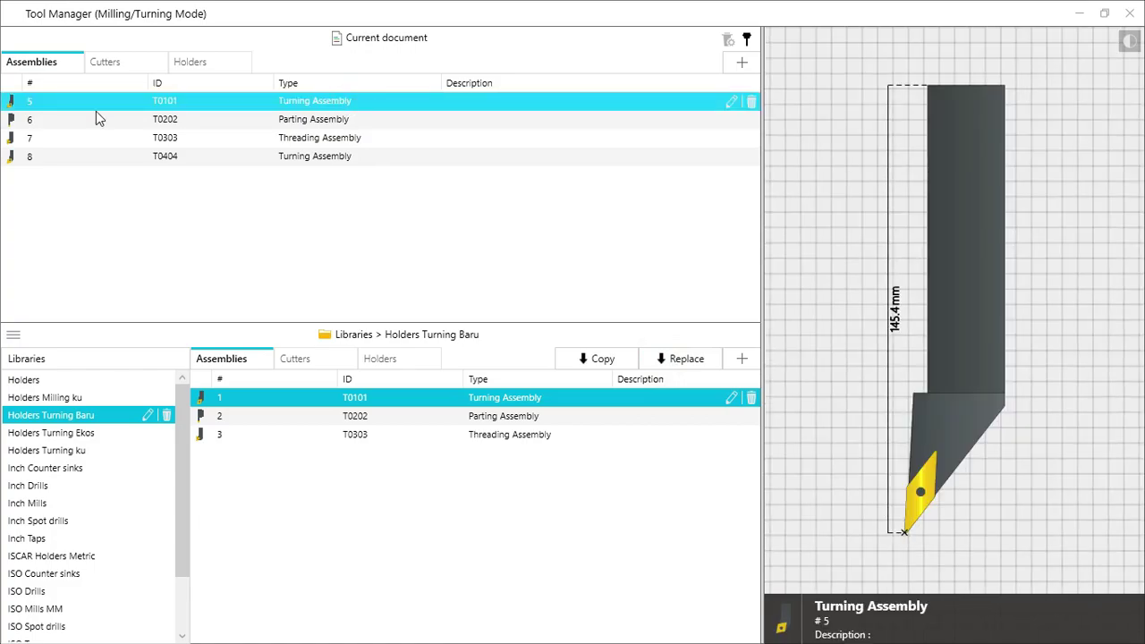
Delete document assemblies 5, 6, 7 and 8 (T0101 to T0404), confirming each with Yes
click(751, 102)
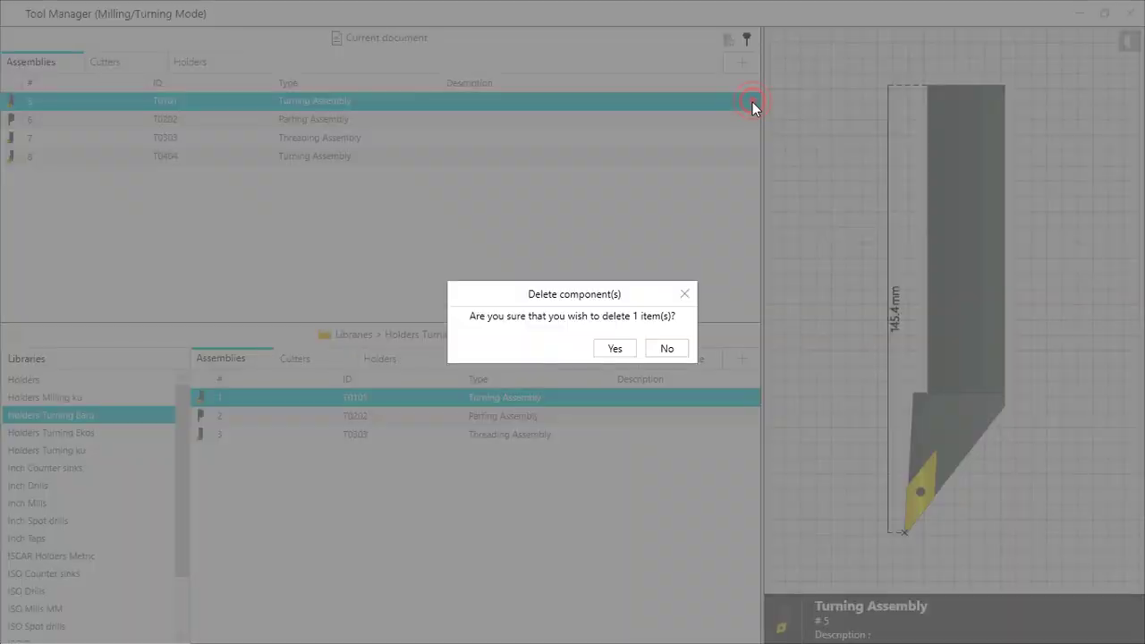
click(626, 348)
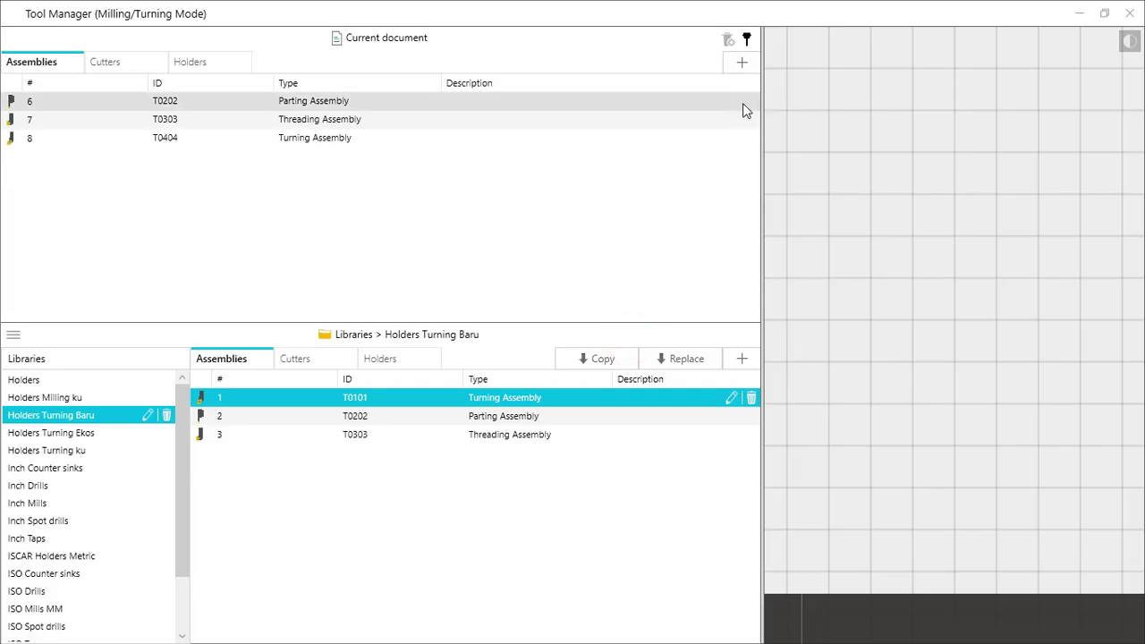
click(750, 101)
click(628, 348)
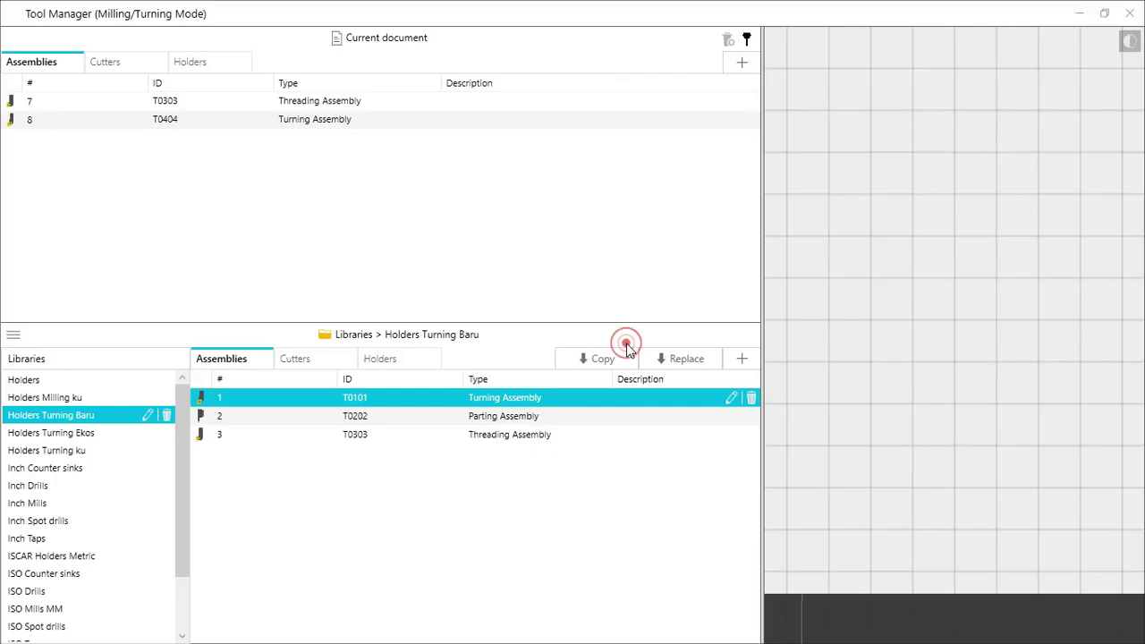
click(752, 100)
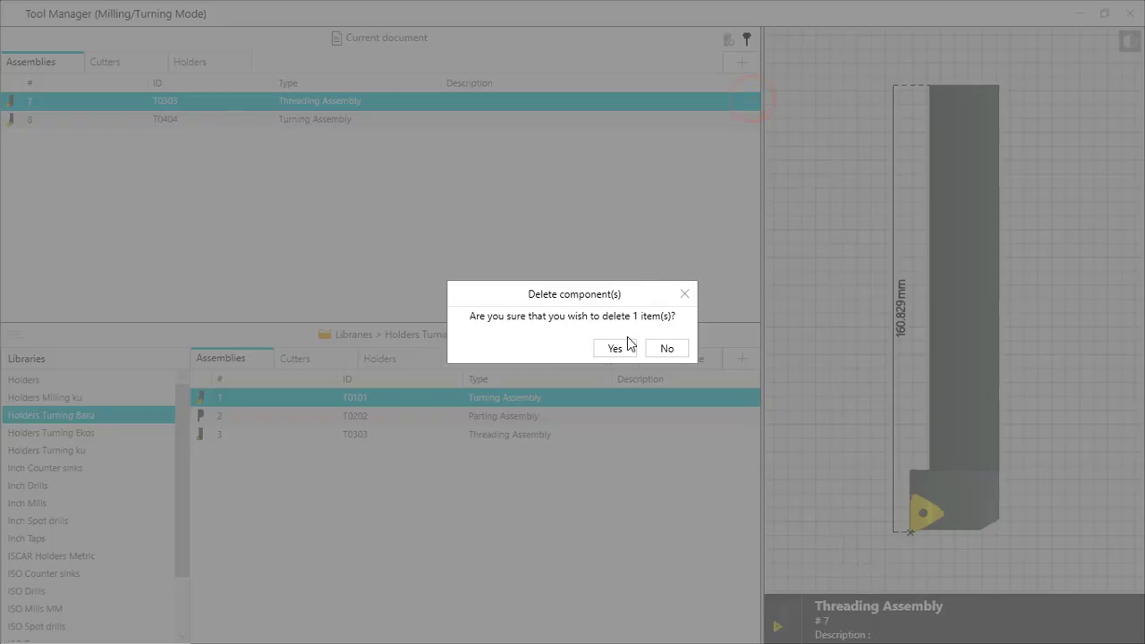
click(627, 345)
click(677, 101)
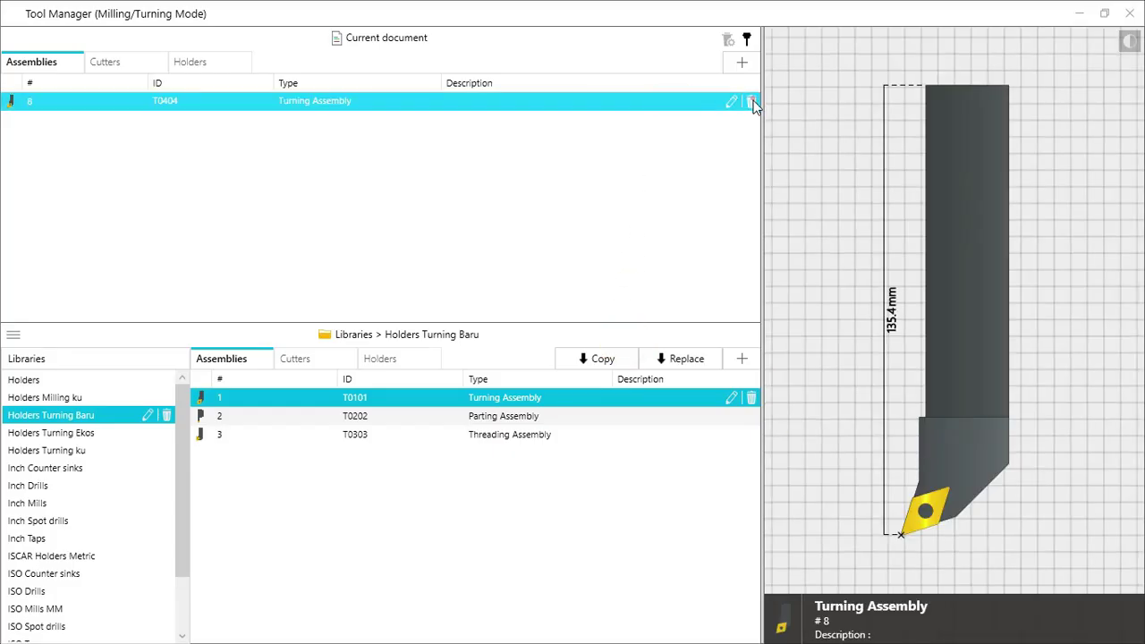
click(751, 101)
click(616, 345)
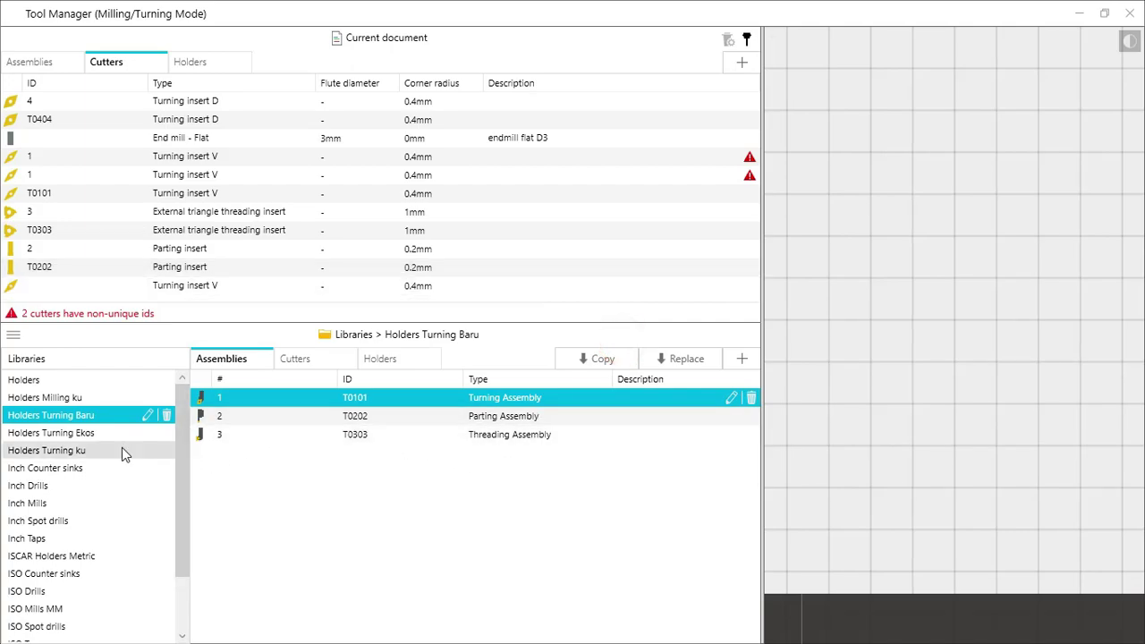
click(94, 415)
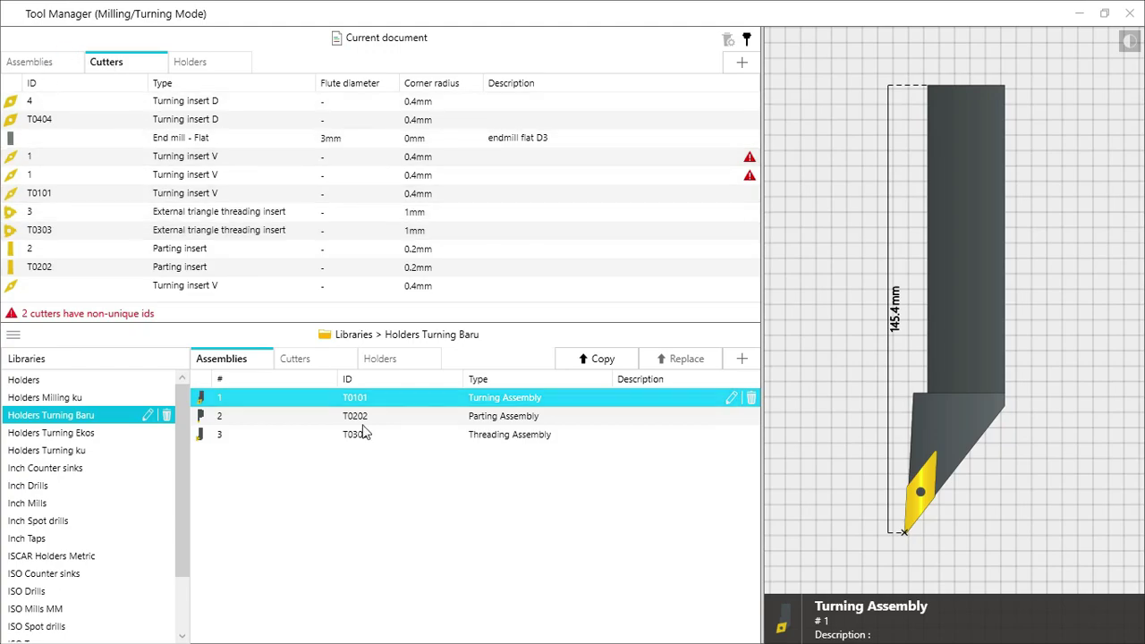
click(513, 402)
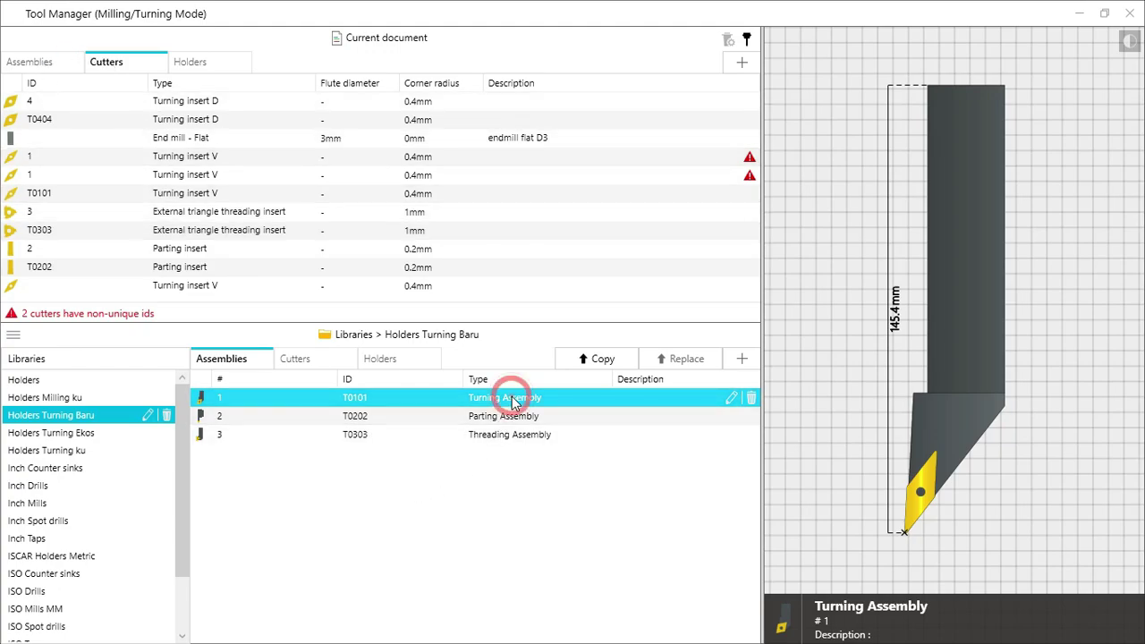
Copy the library's T0101 Turning, T0202 Parting and T0303 Threading assemblies into the current document
click(603, 361)
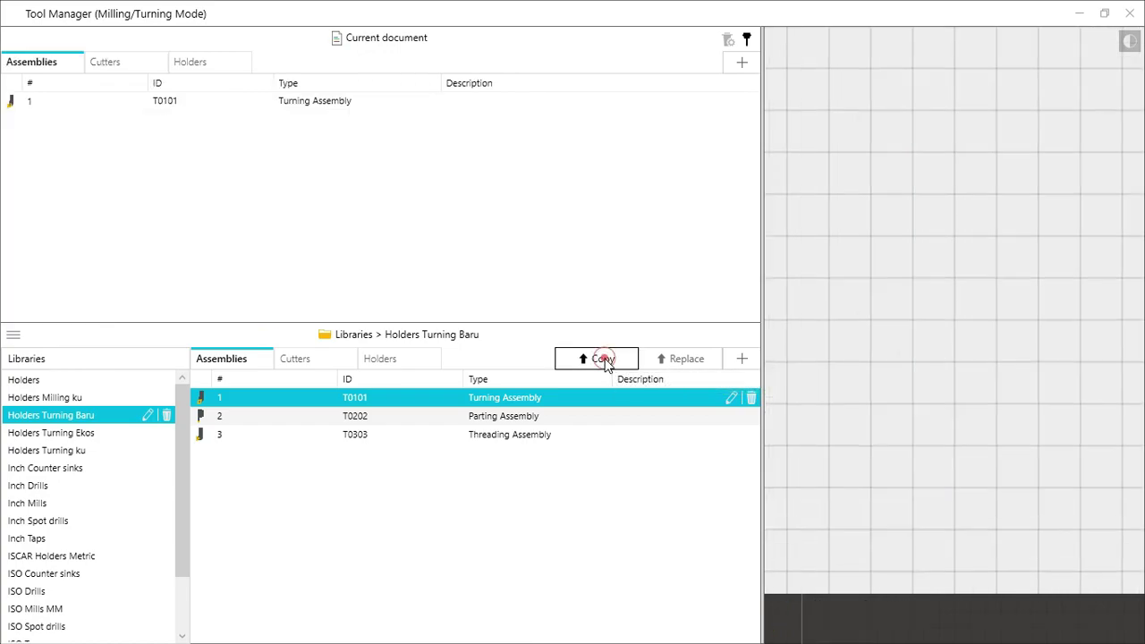
click(242, 105)
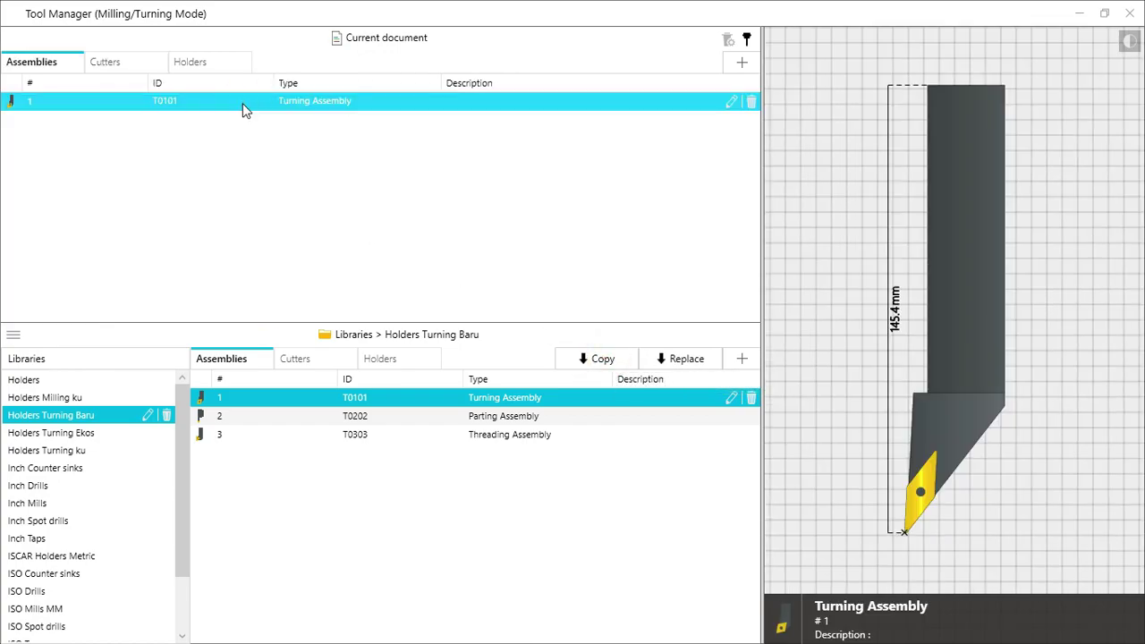
click(361, 416)
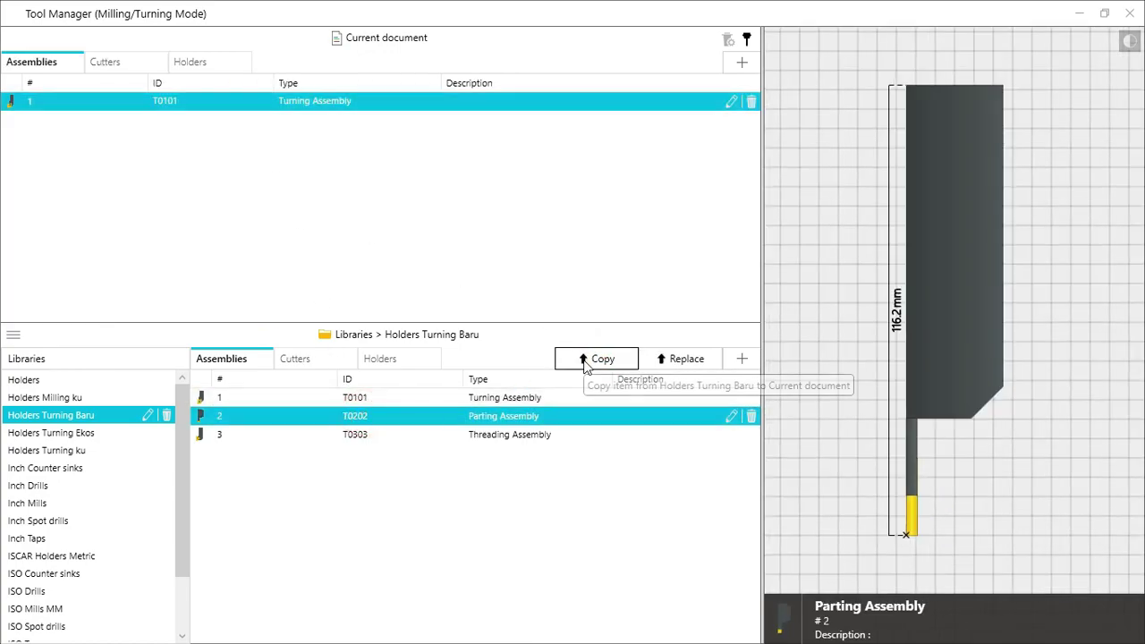
click(584, 363)
click(362, 436)
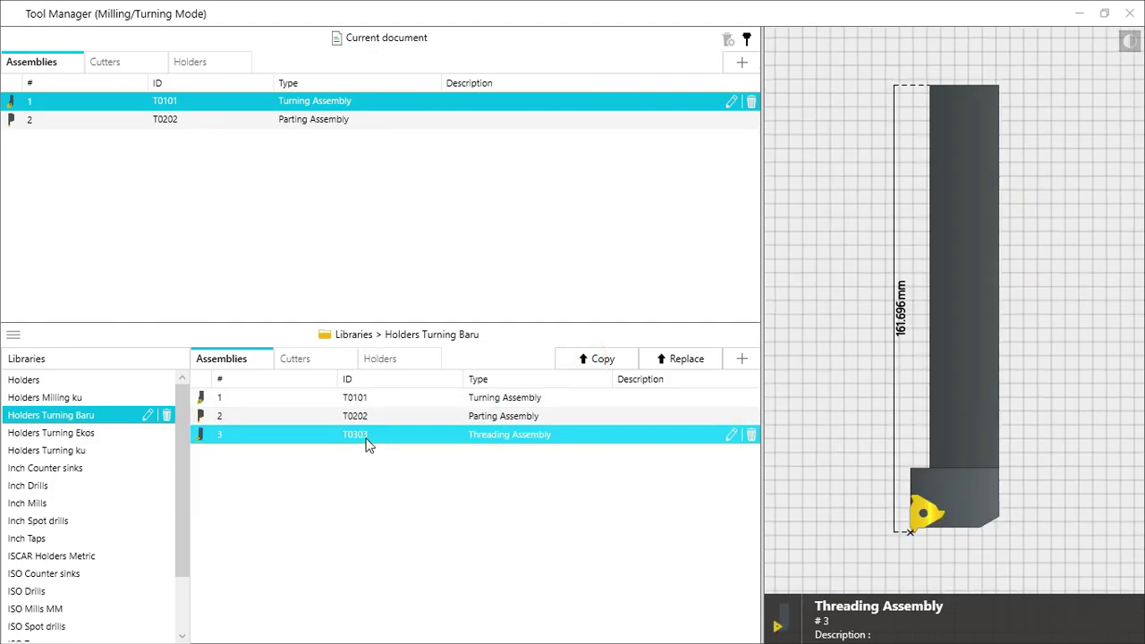
click(590, 359)
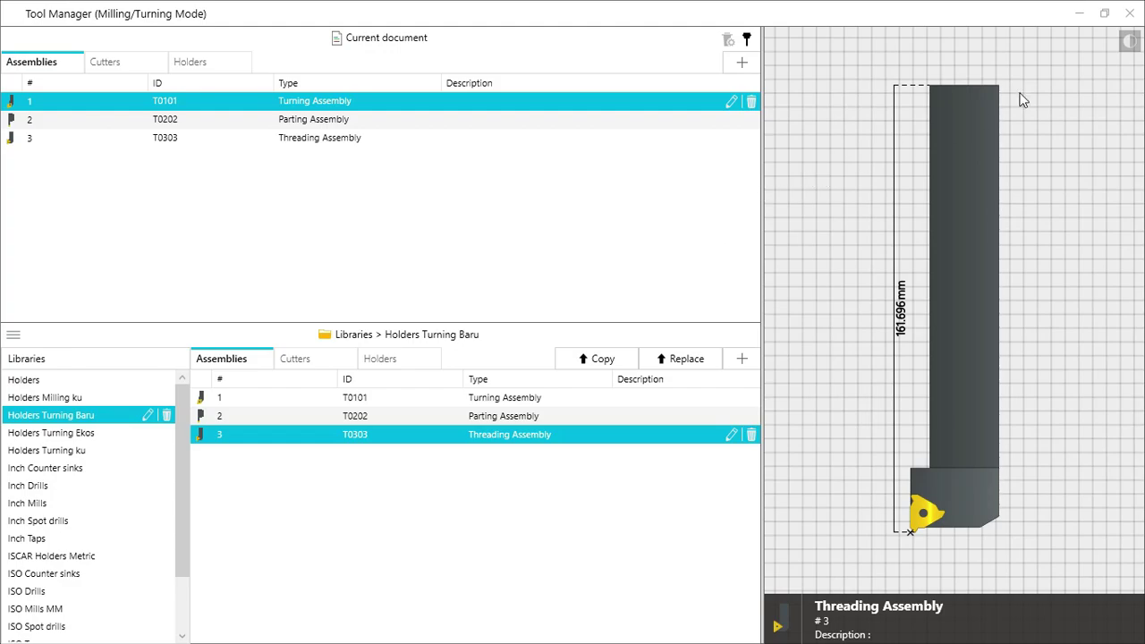
Close the Tool Manager past the warning and remove the existing stock cylinder
click(1130, 19)
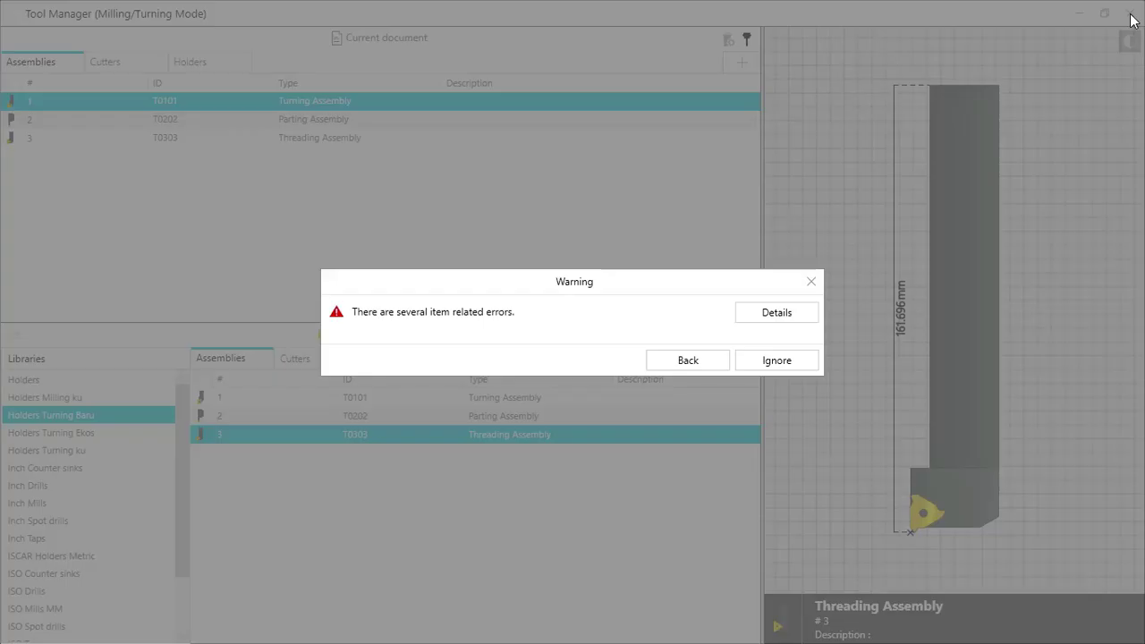
click(786, 363)
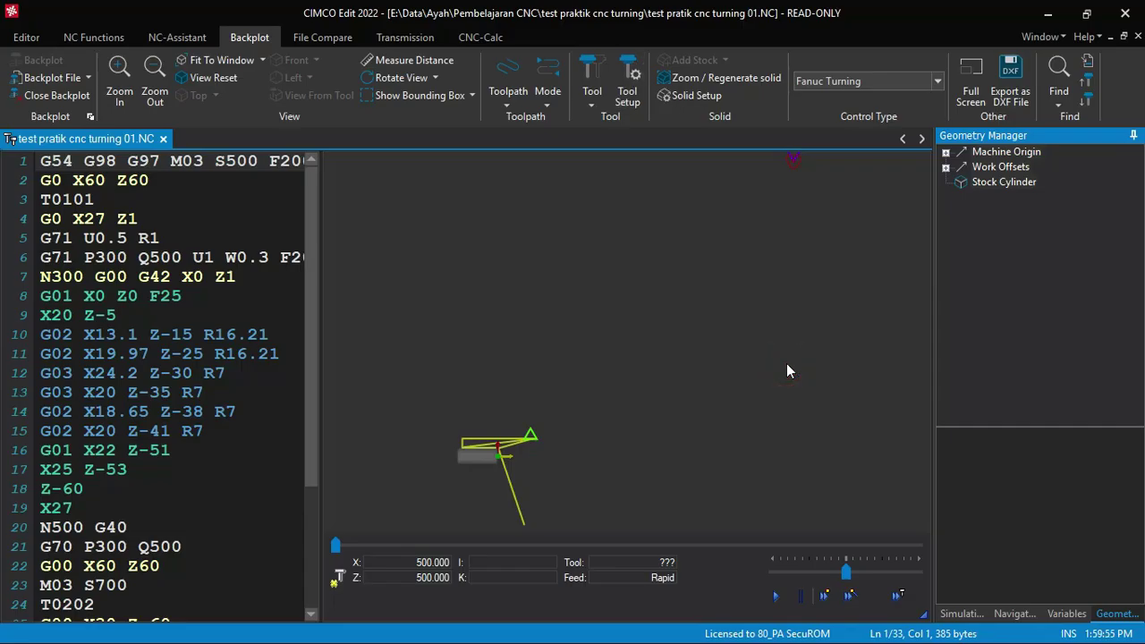
scroll(483, 464, up, 2)
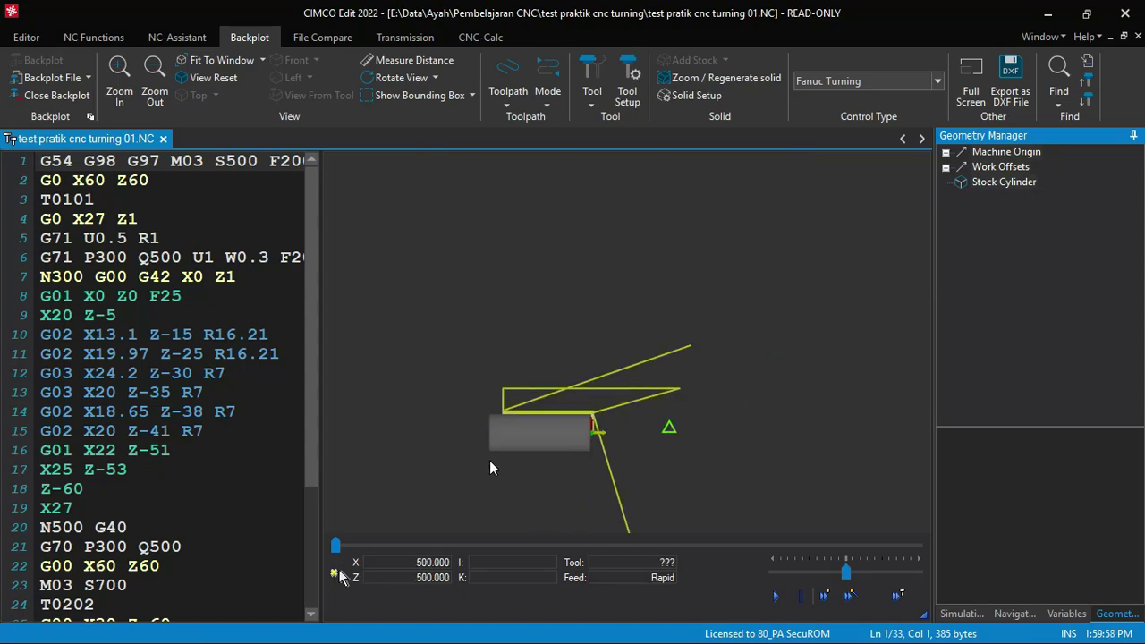
scroll(563, 449, up, 3)
scroll(563, 449, up, 3)
scroll(438, 428, down, 2)
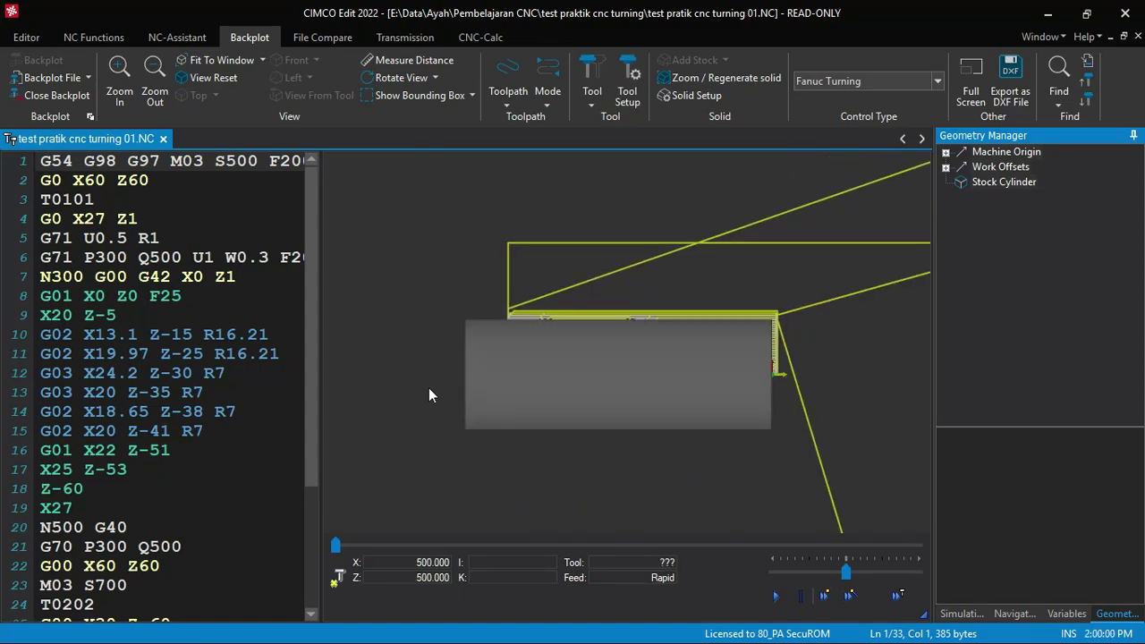
click(991, 185)
click(990, 184)
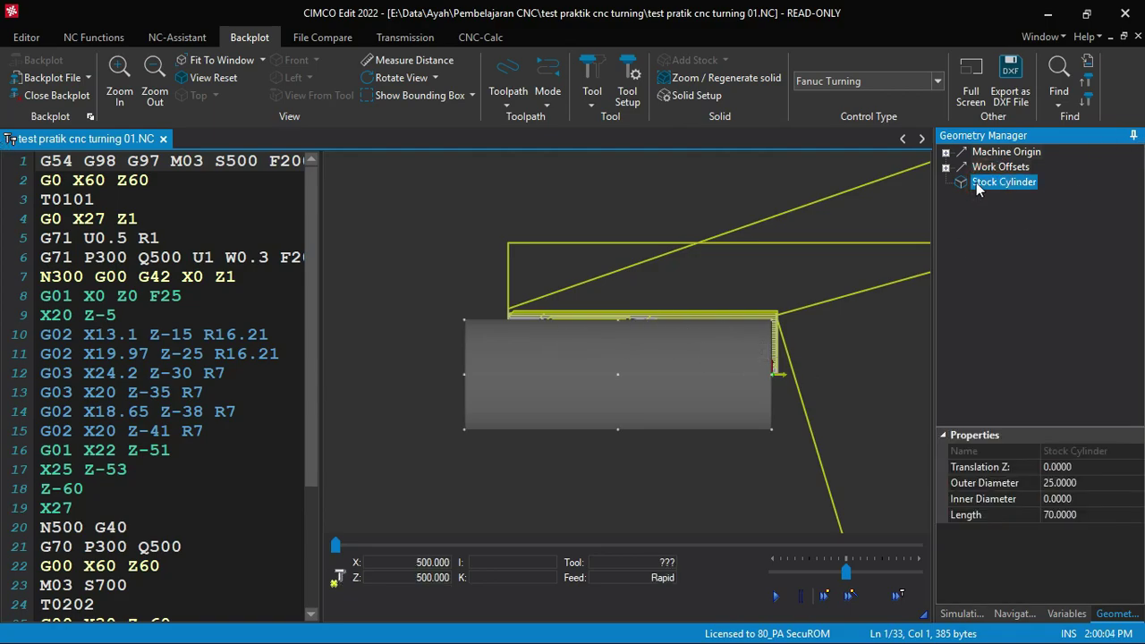
right_click(978, 187)
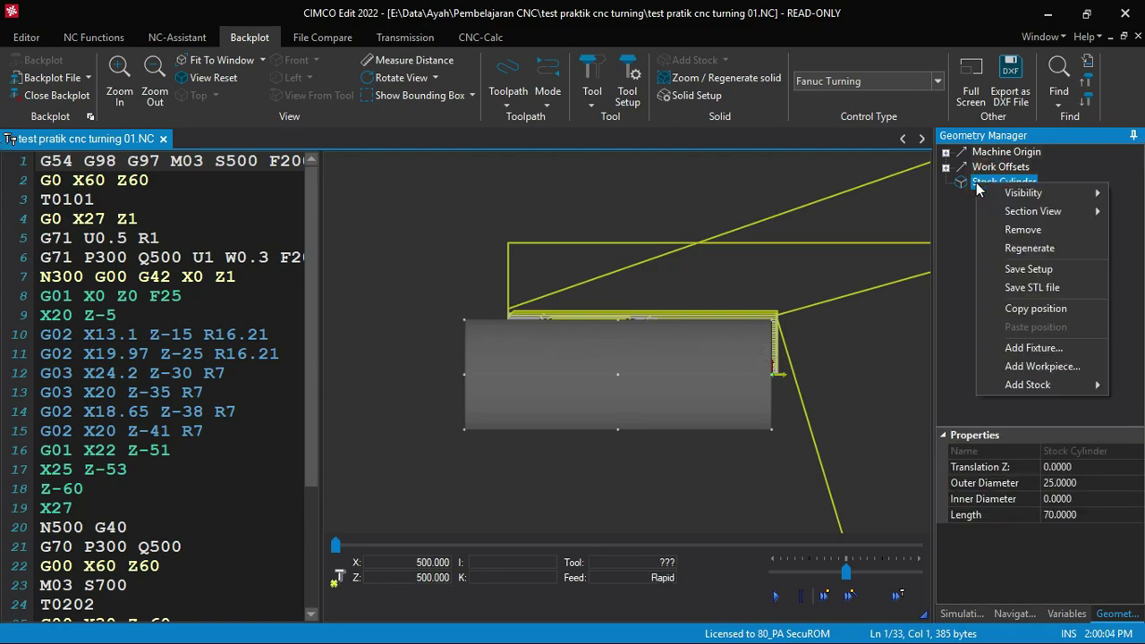
click(1023, 230)
Add a cylinder stock under Work Offsets with High Quality solid setup
scroll(823, 358, up, 3)
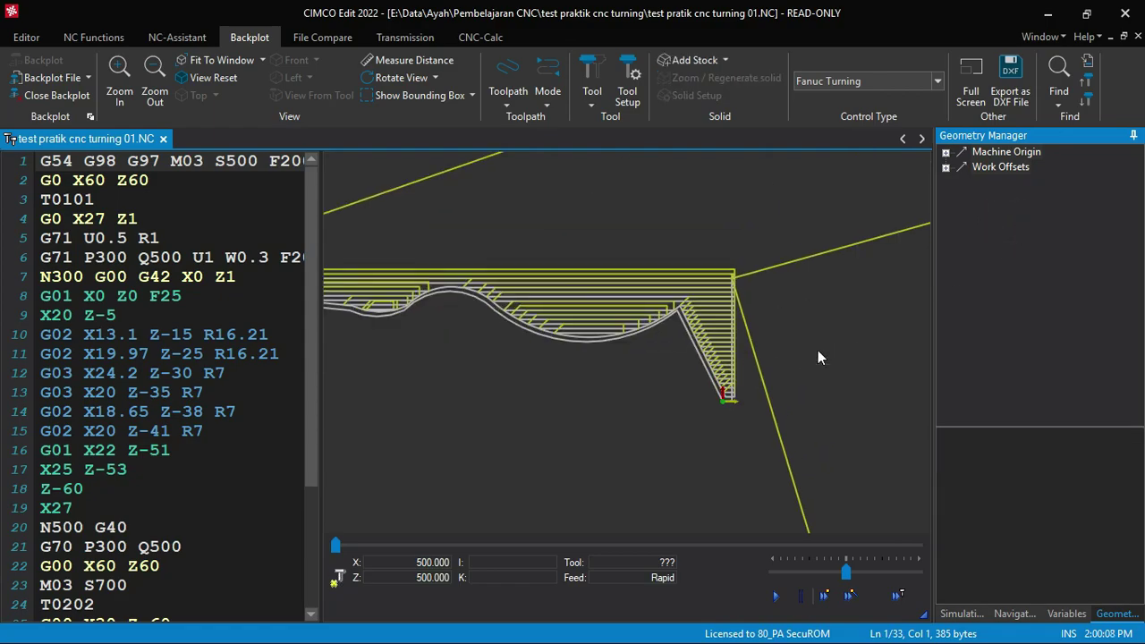
scroll(824, 358, down, 2)
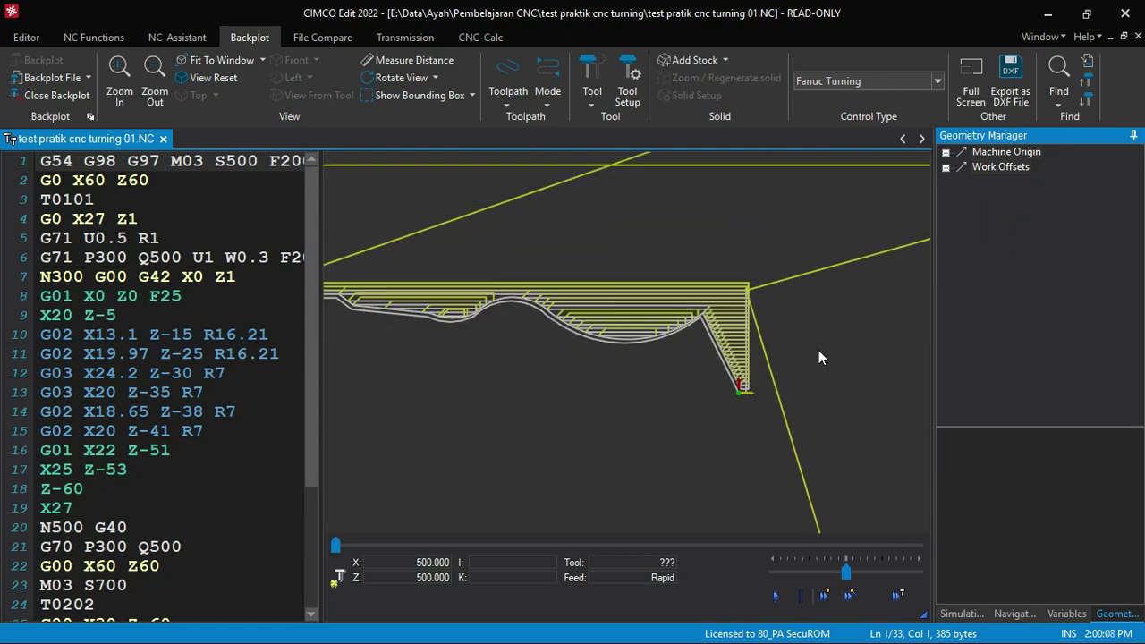
click(1000, 168)
right_click(1015, 172)
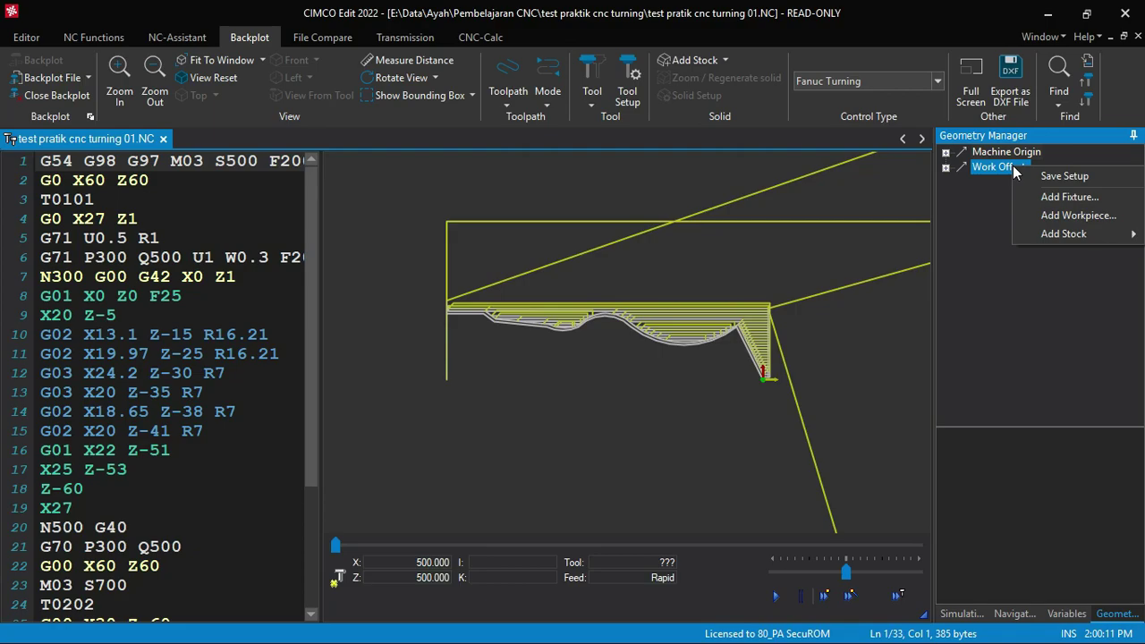
mouse_move(1064, 233)
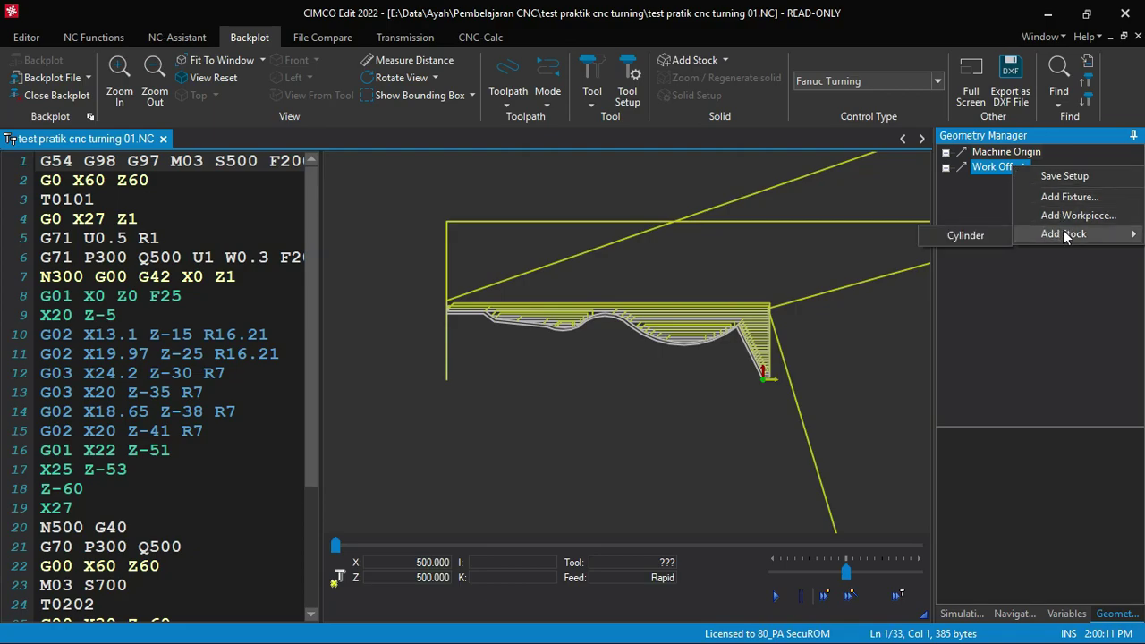
click(966, 240)
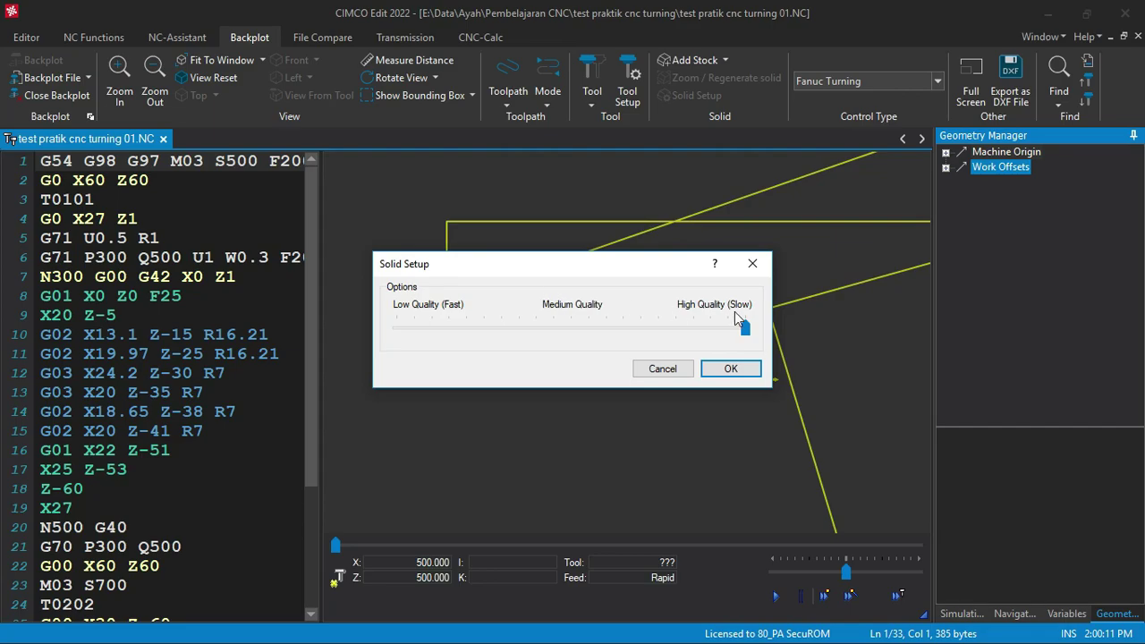
click(739, 369)
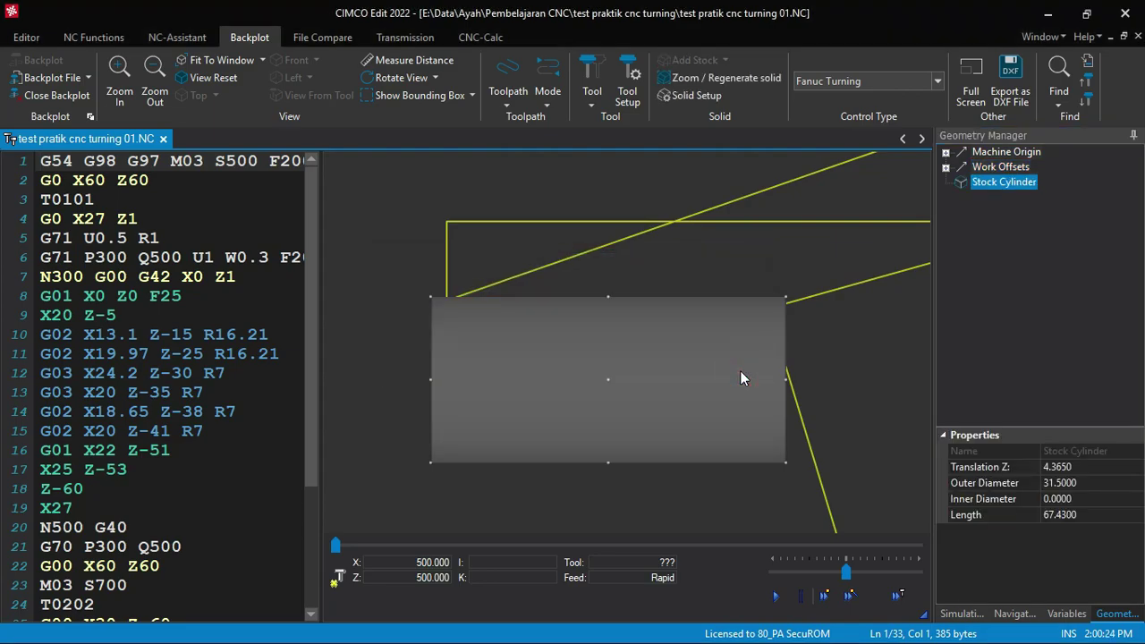
Set the stock cylinder to Translation Z 0, outer diameter 25, length 70, and regenerate it
scroll(605, 377, down, 1)
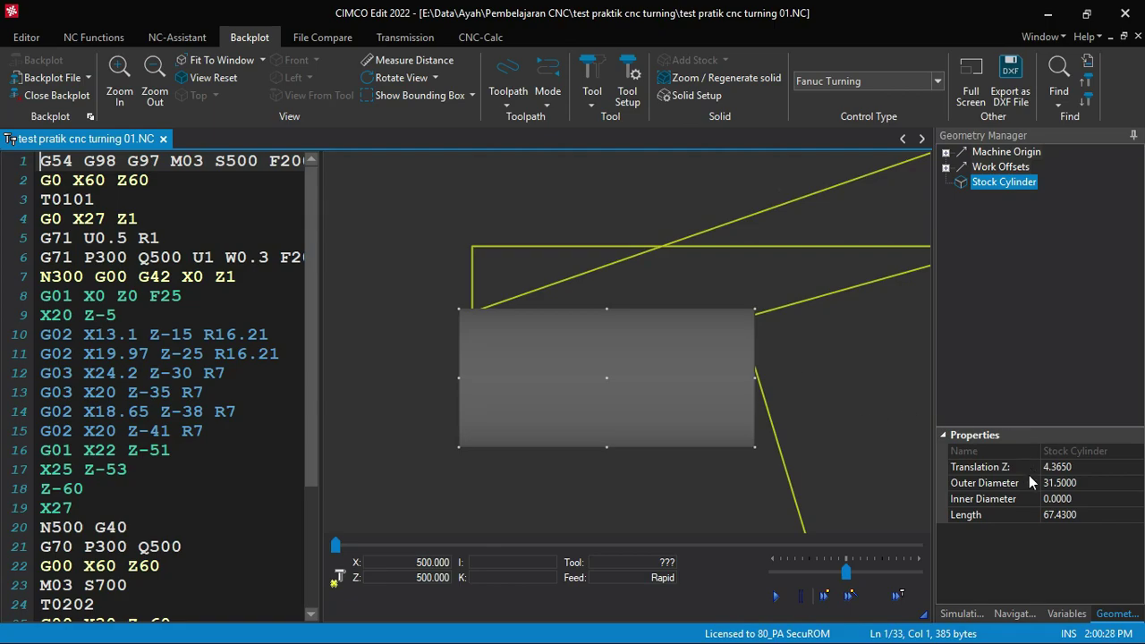
click(1078, 469)
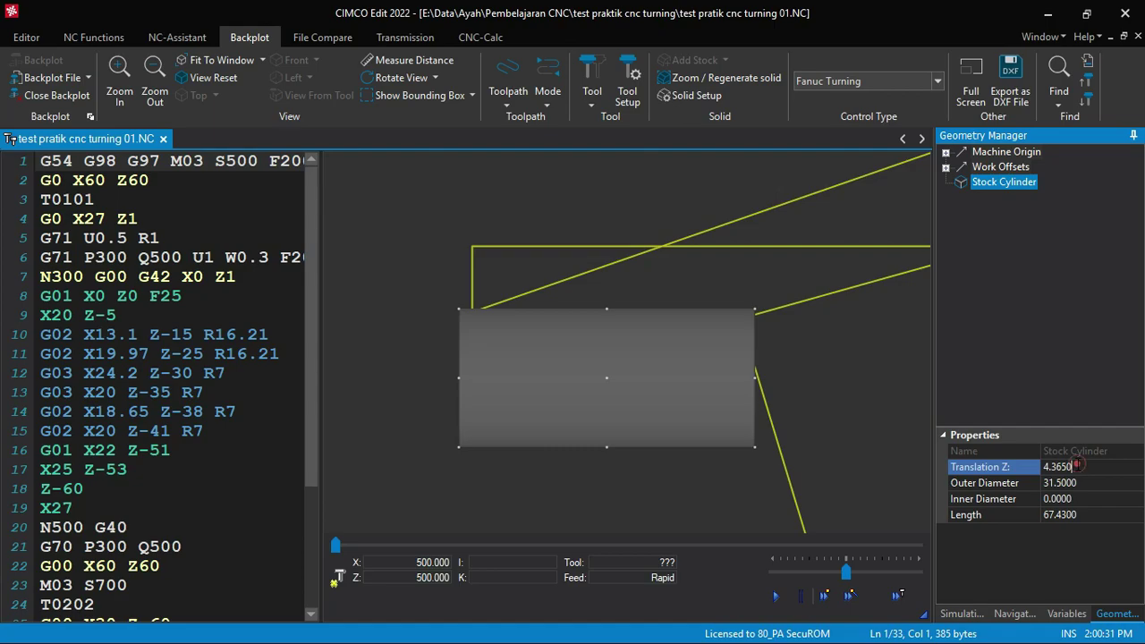
drag(1078, 466, 1038, 469)
text(0)
click(1089, 488)
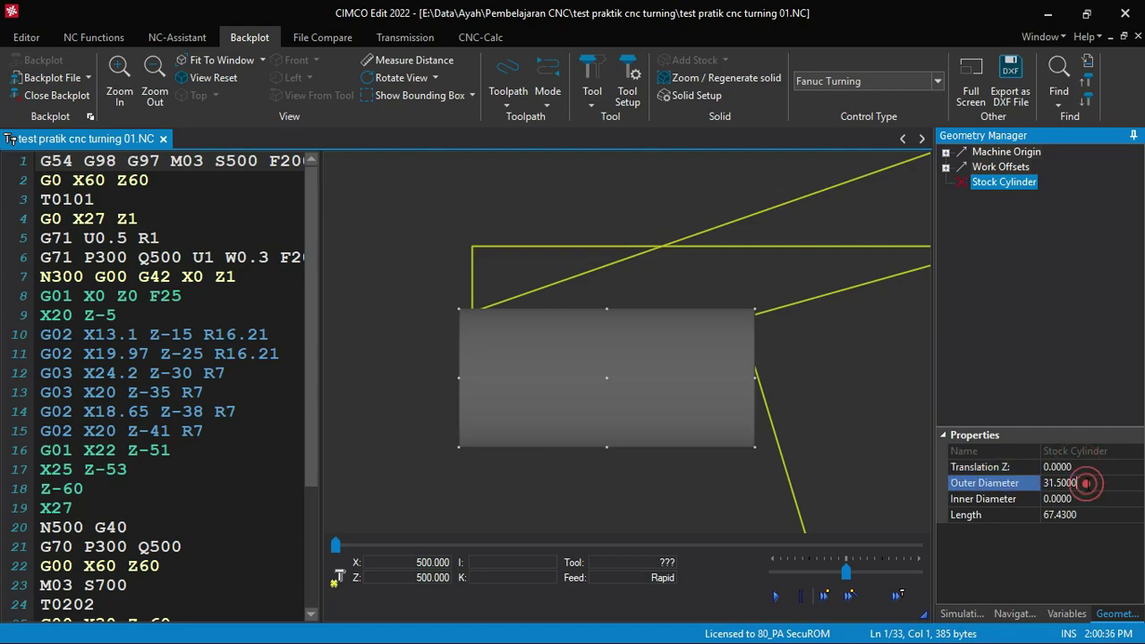
drag(1091, 483, 1042, 483)
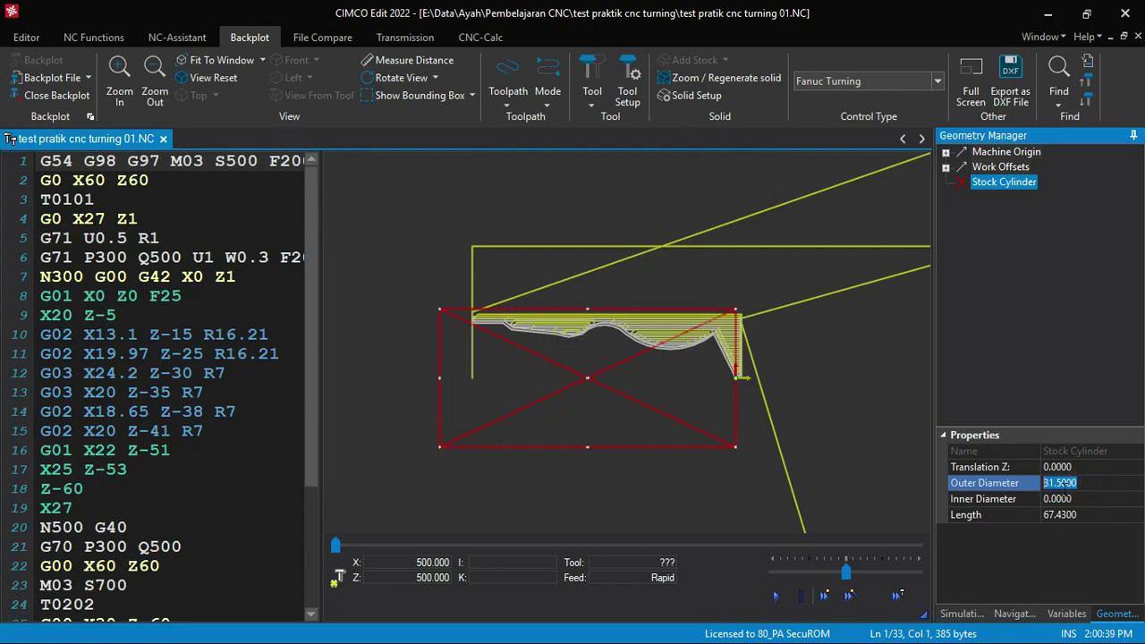
text(25)
click(1086, 514)
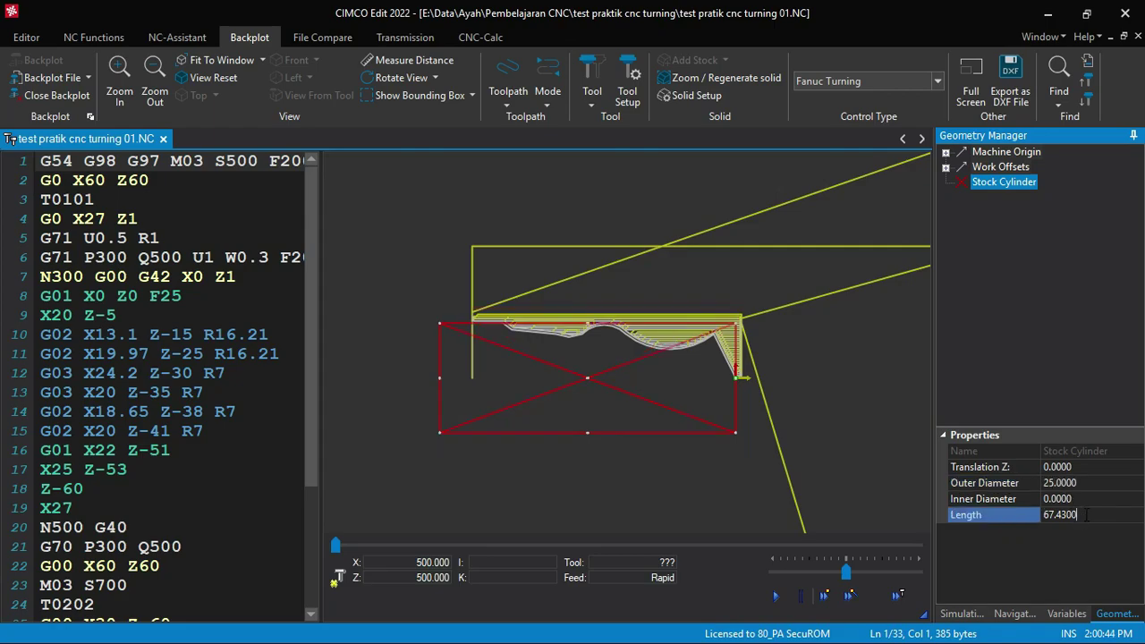
double_click(1086, 514)
text(7)
right_click(1018, 190)
click(1050, 248)
Run the backplot cutting simulation on the 25 mm stock to the program's end
right_click(1018, 195)
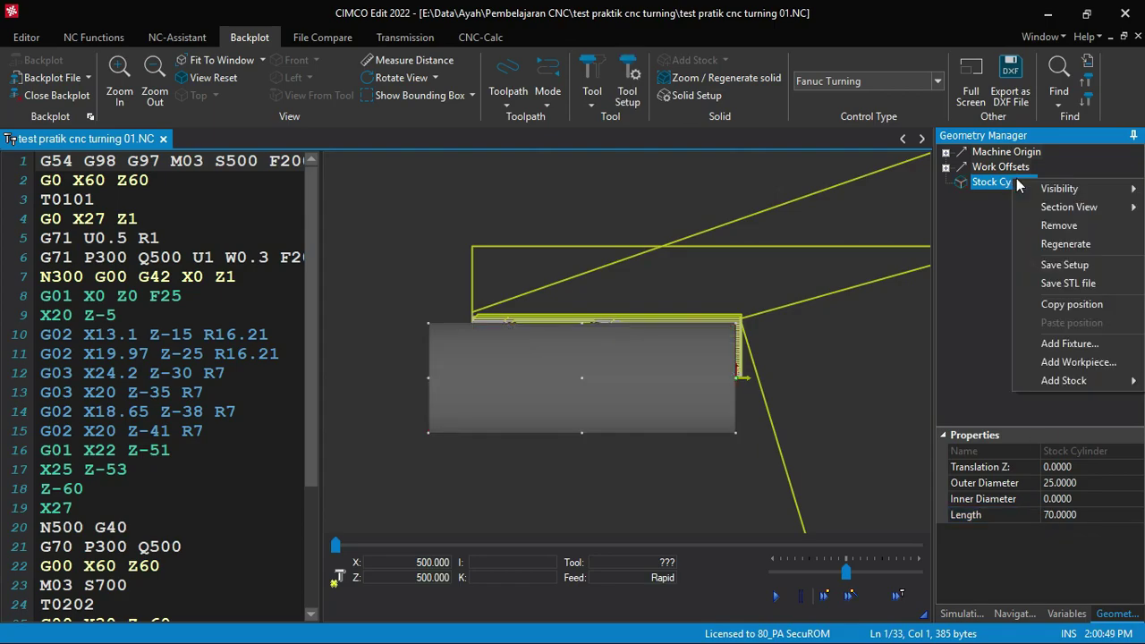
click(1065, 266)
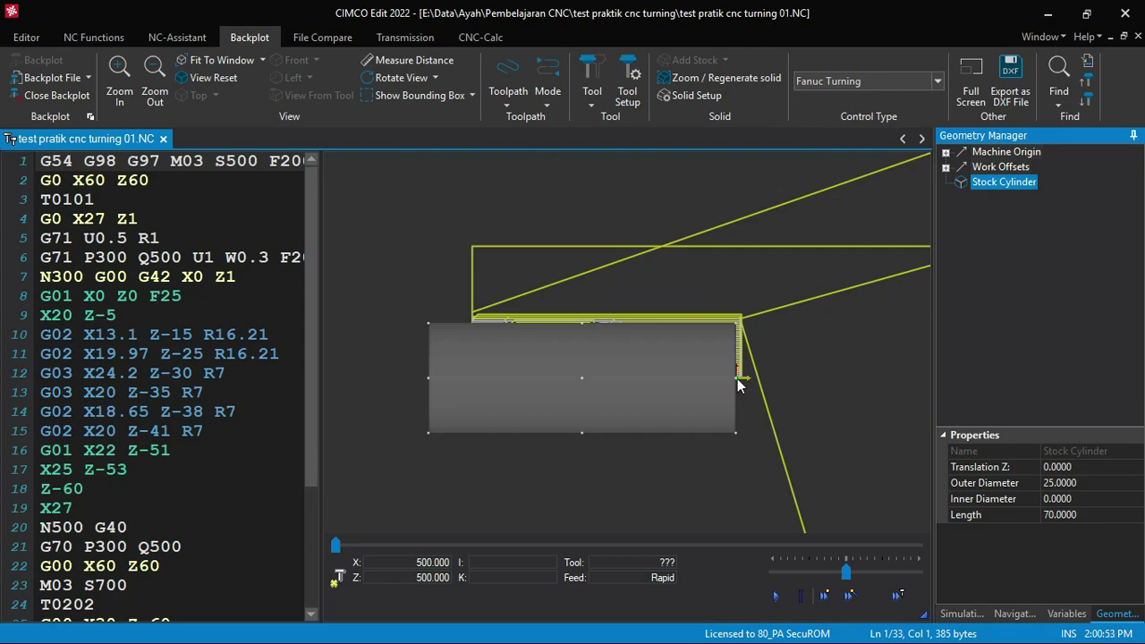
scroll(657, 382, up, 2)
scroll(656, 382, down, 1)
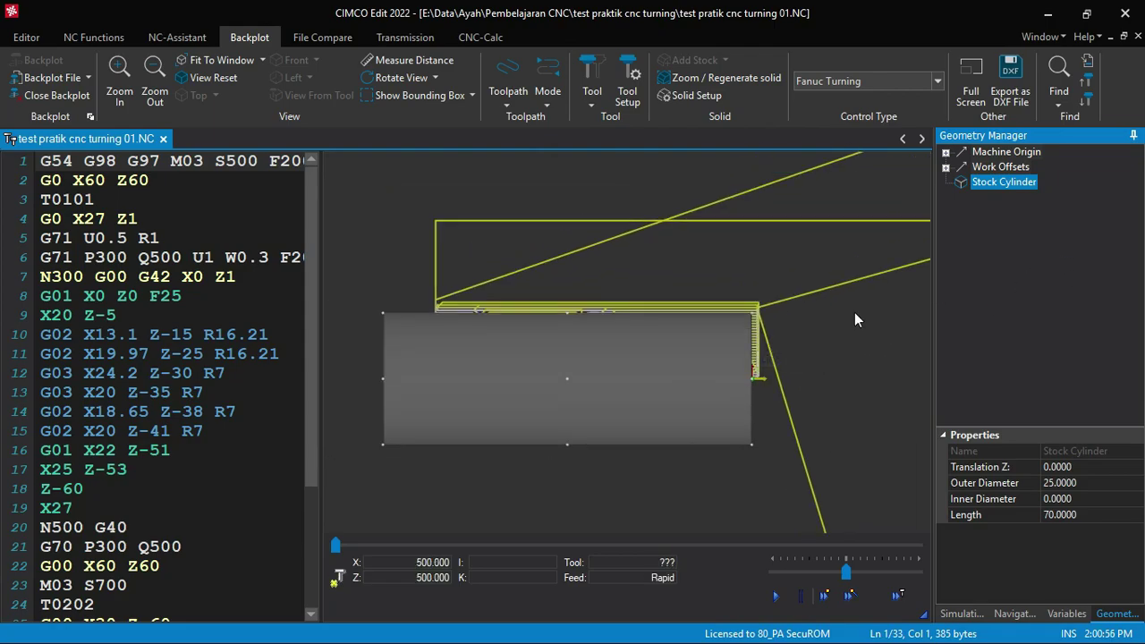
click(846, 595)
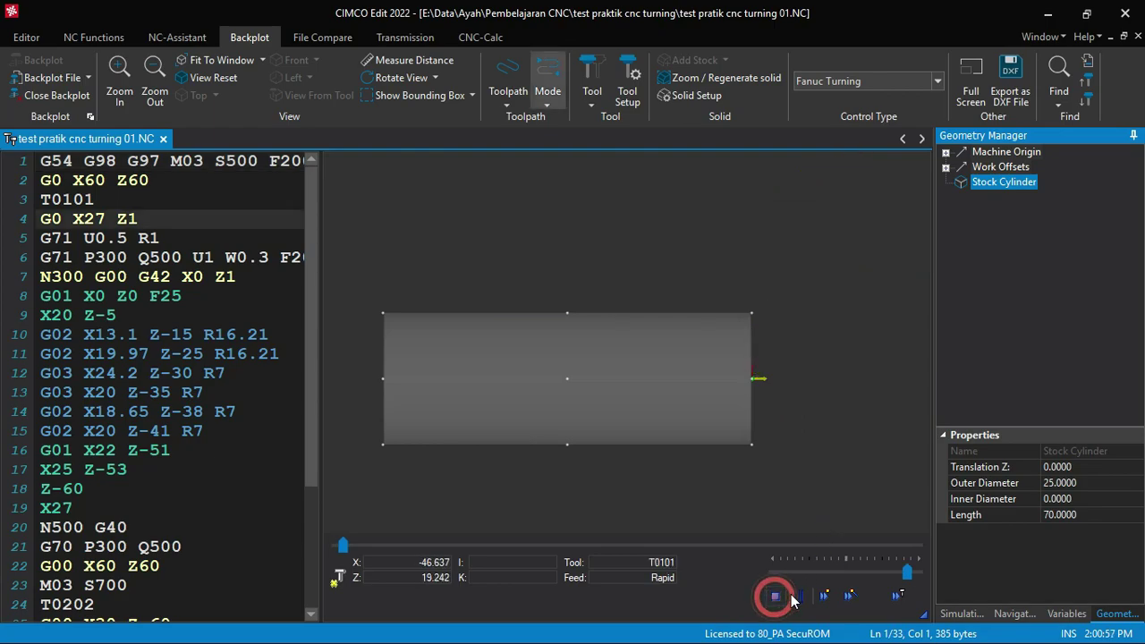
scroll(730, 474, down, 1)
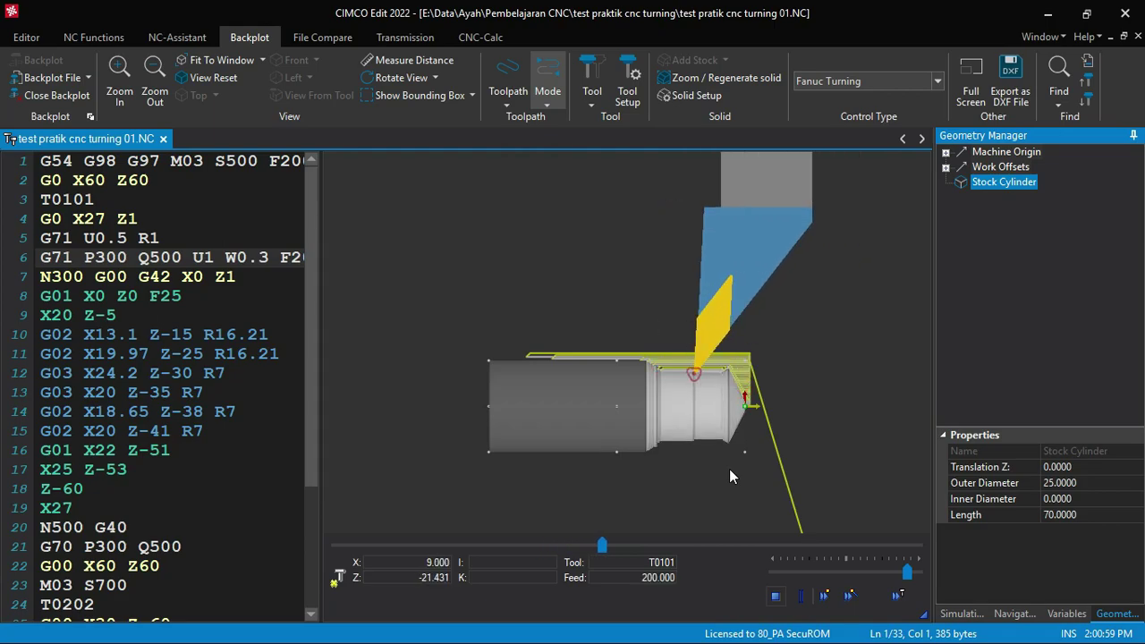
scroll(688, 402, up, 1)
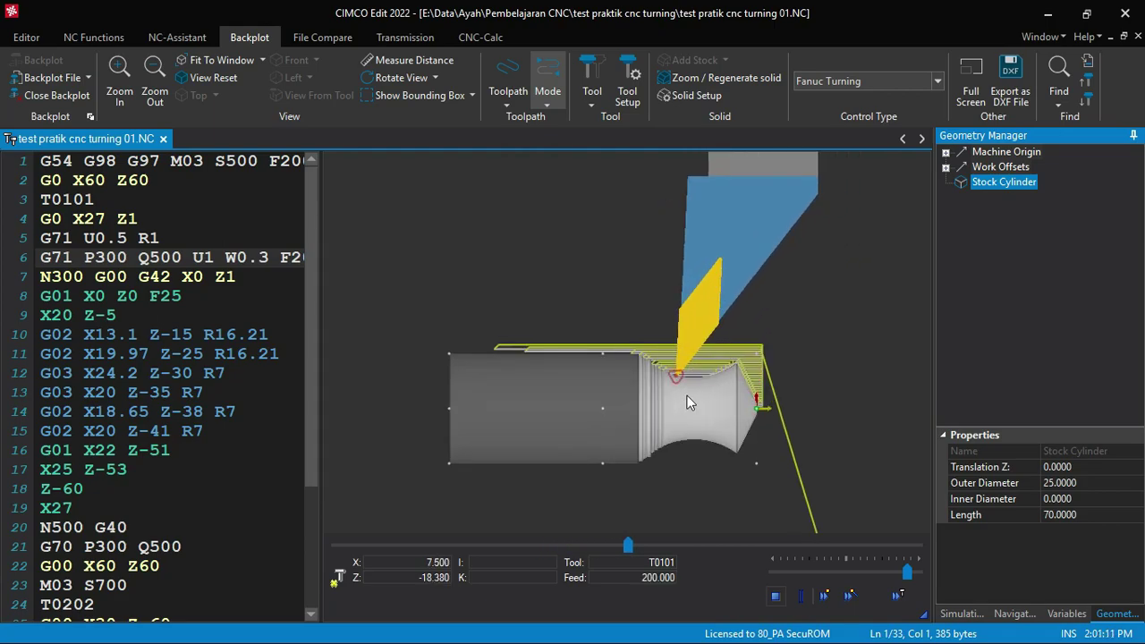
scroll(685, 411, up, 1)
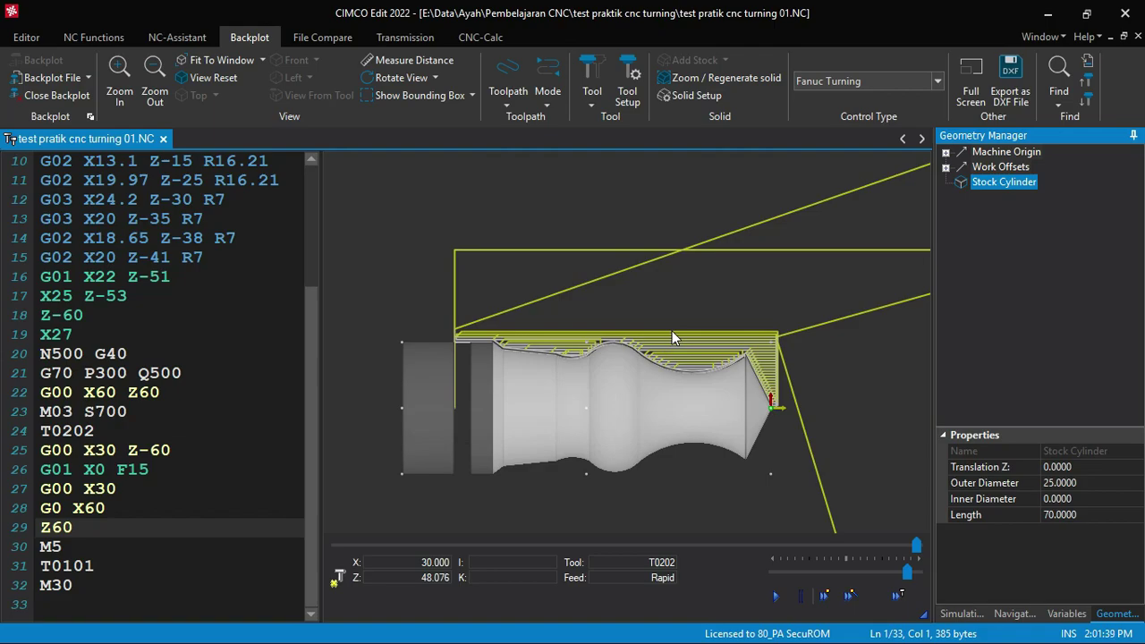
Regenerate the uncut stock, make the stock cylinder transparent, and rerun the cutting simulation
mouse_move(916, 545)
mouse_down()
mouse_move(698, 543)
mouse_move(370, 513)
mouse_up()
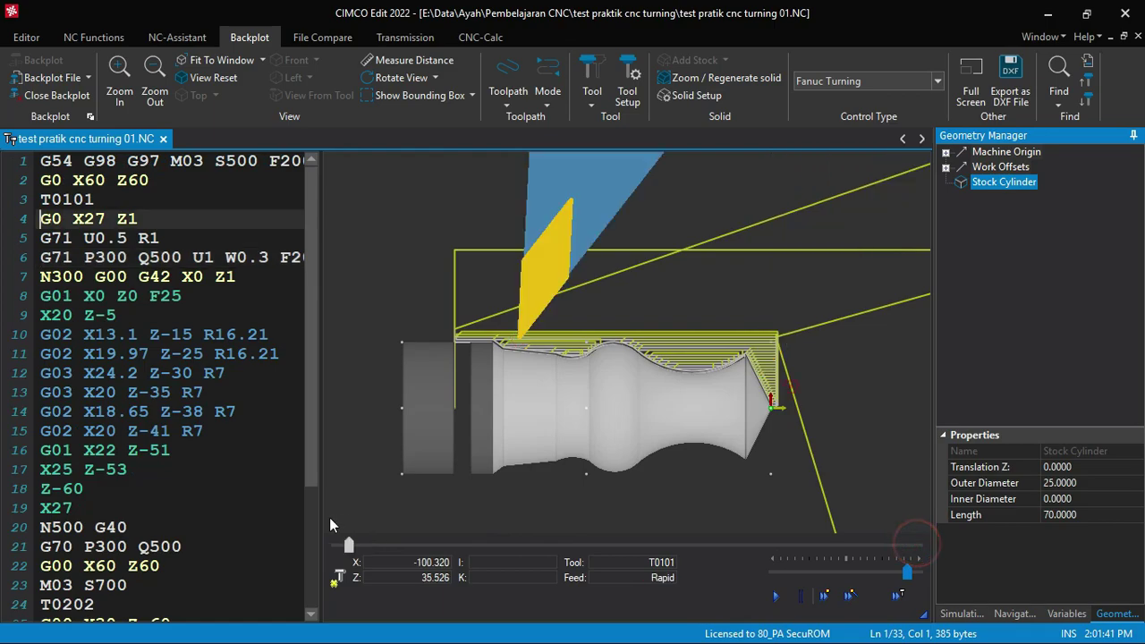
click(725, 78)
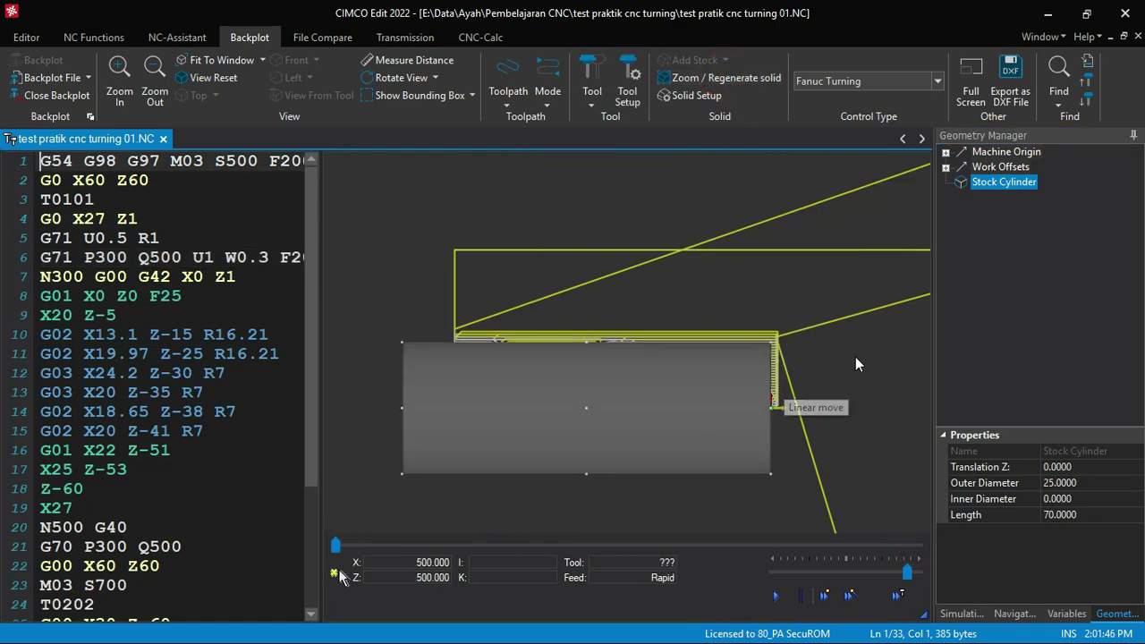
right_click(998, 184)
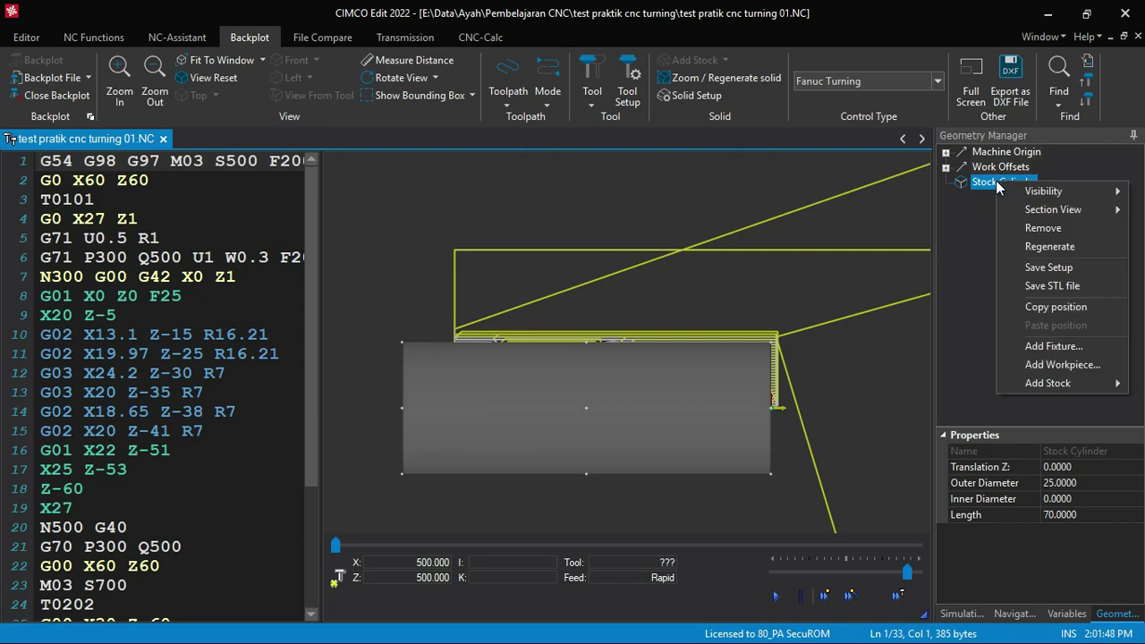
mouse_move(1043, 191)
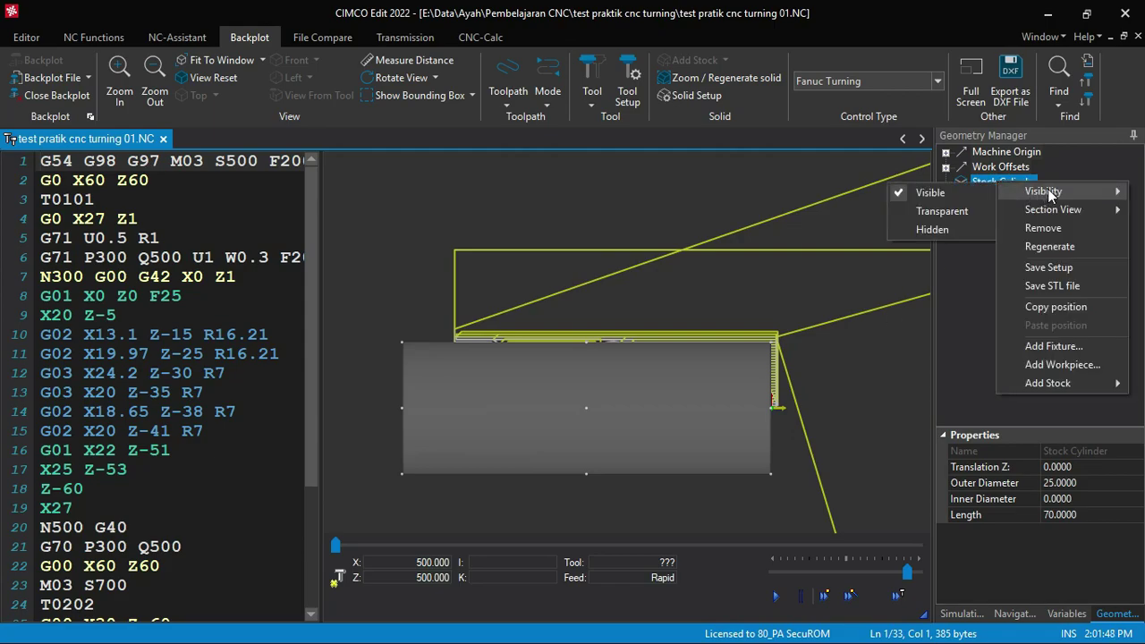
click(950, 211)
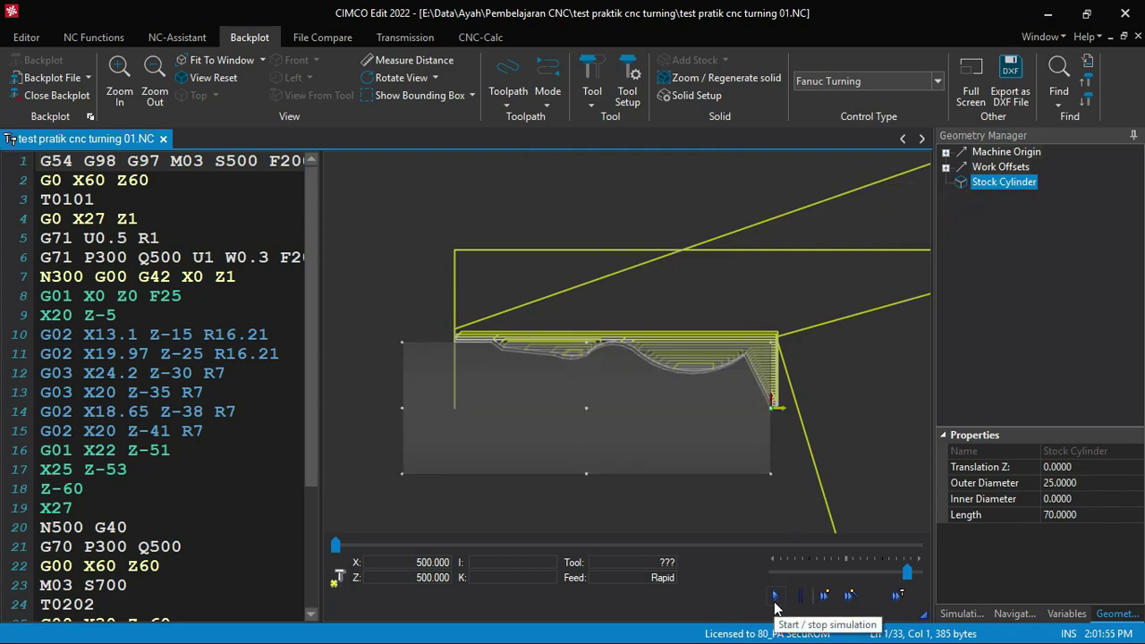
click(775, 598)
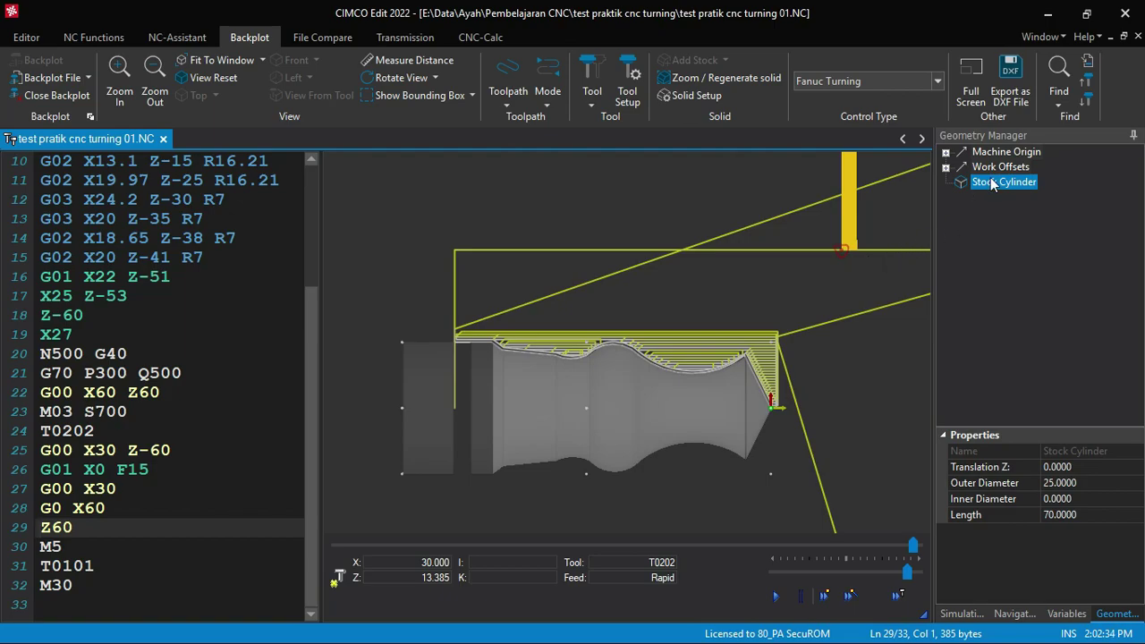
Look through the Work Offsets and Machine Origin options without changing anything
right_click(1013, 172)
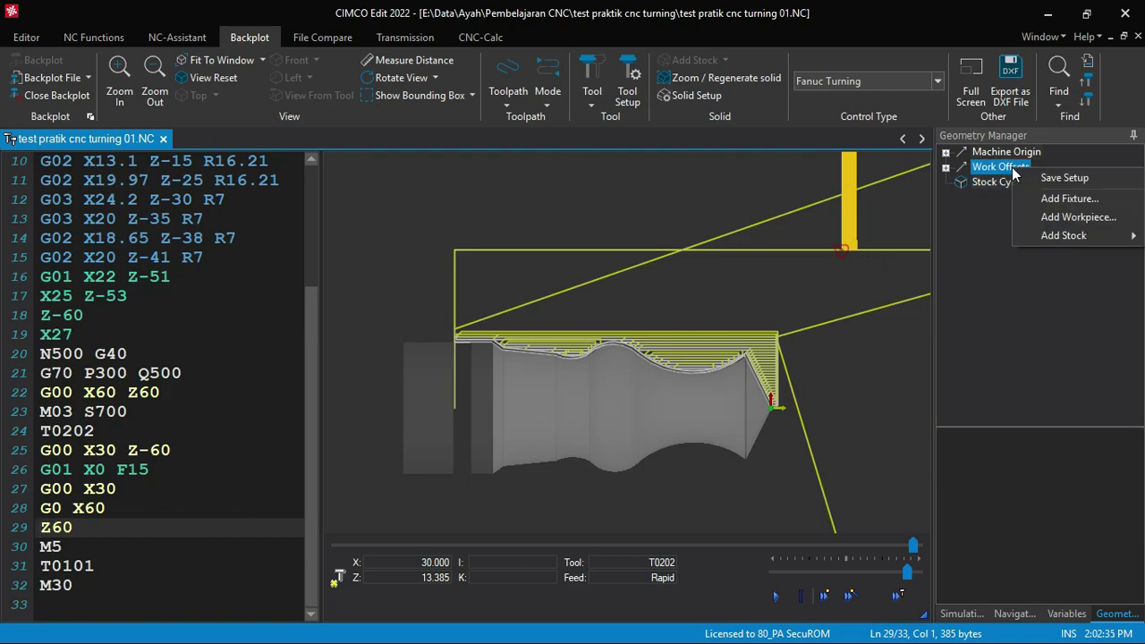
click(1065, 179)
right_click(1027, 157)
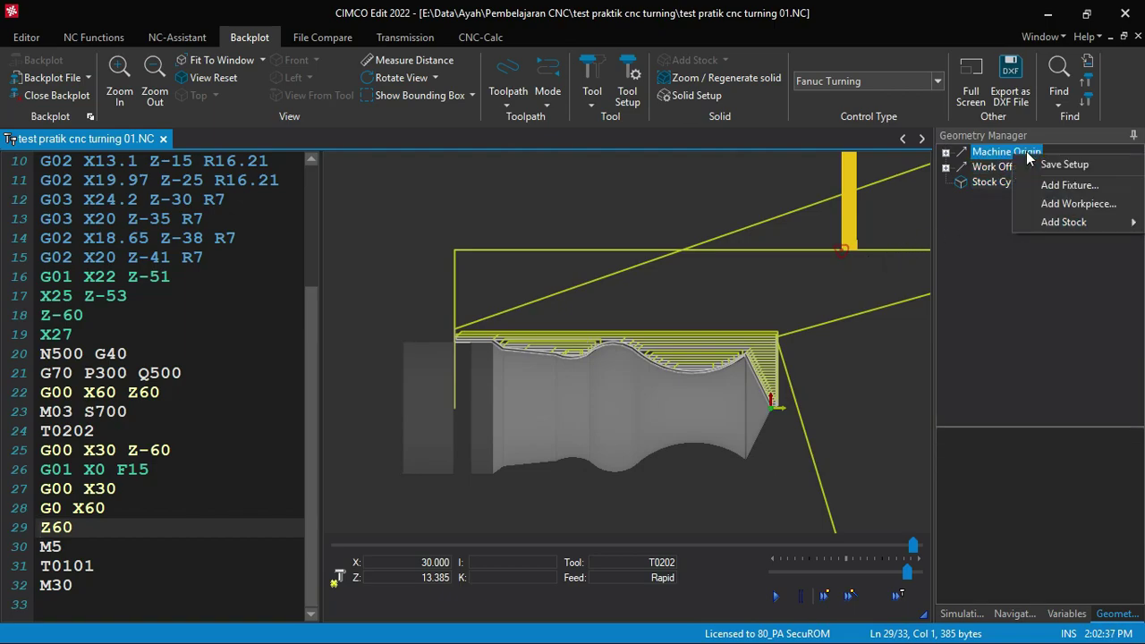
click(1042, 163)
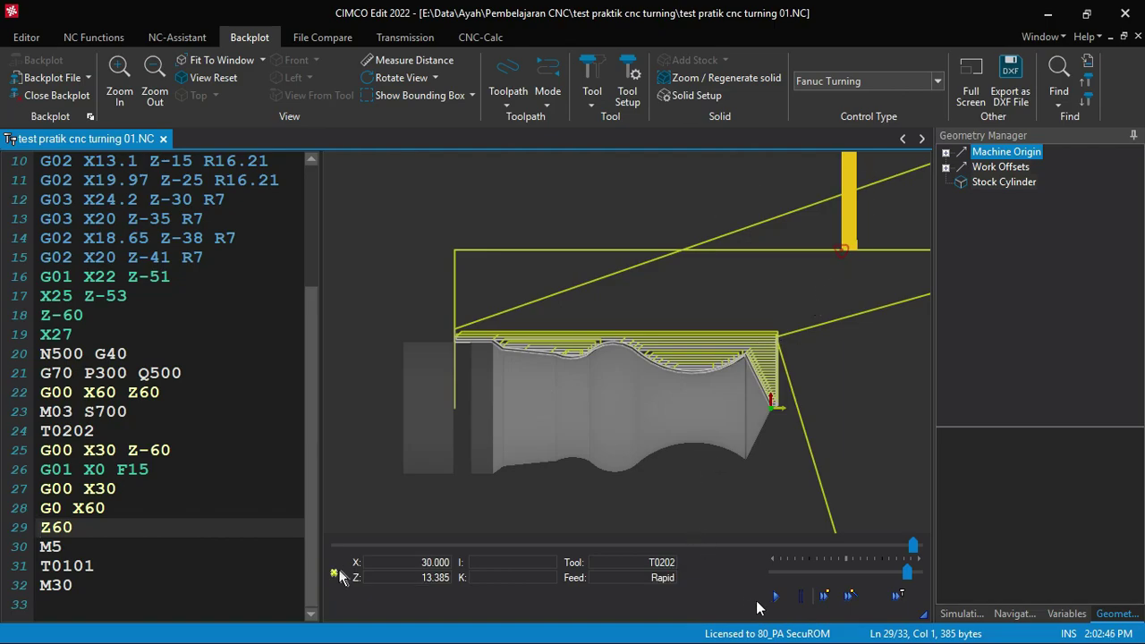
Run the simulation to completion, then rewind the slider to the program start
click(775, 595)
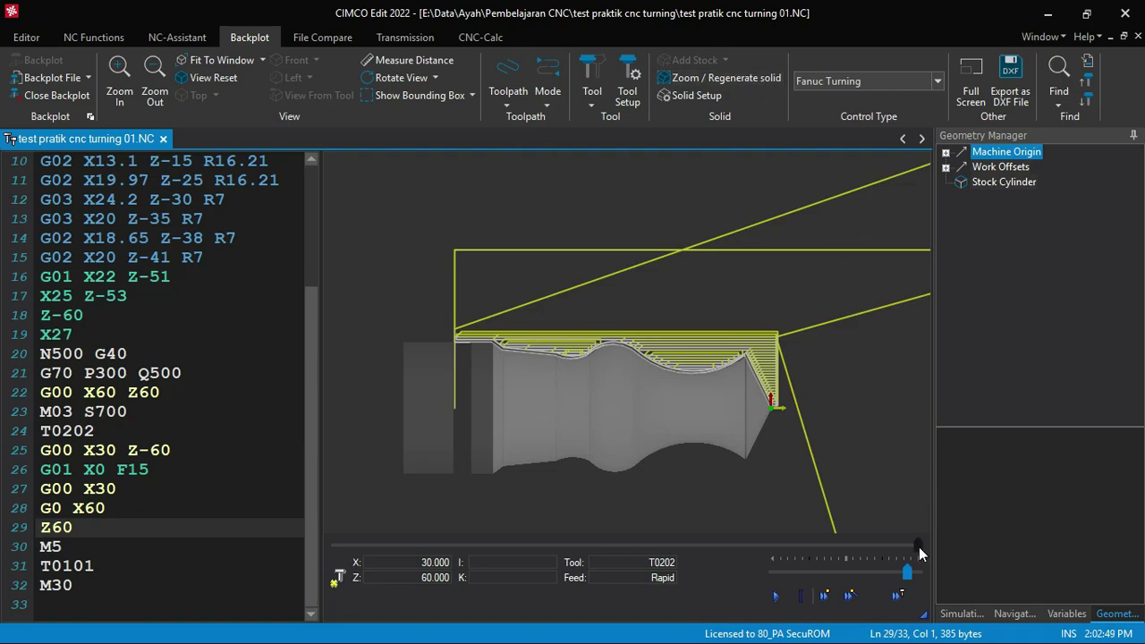
drag(920, 548, 369, 472)
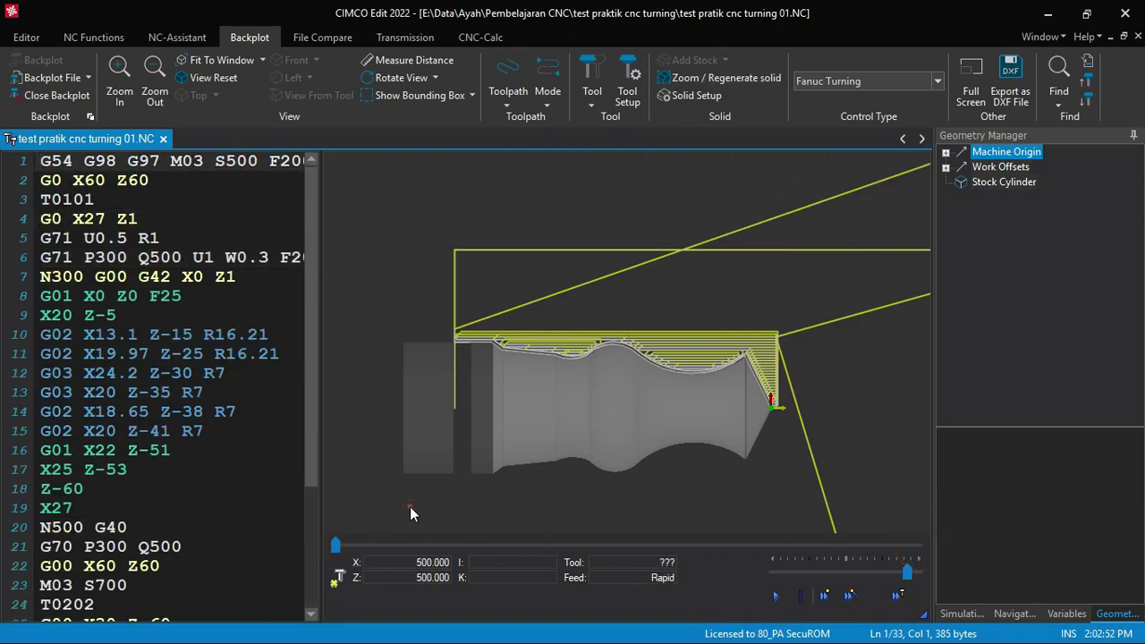
click(410, 513)
scroll(569, 481, up, 1)
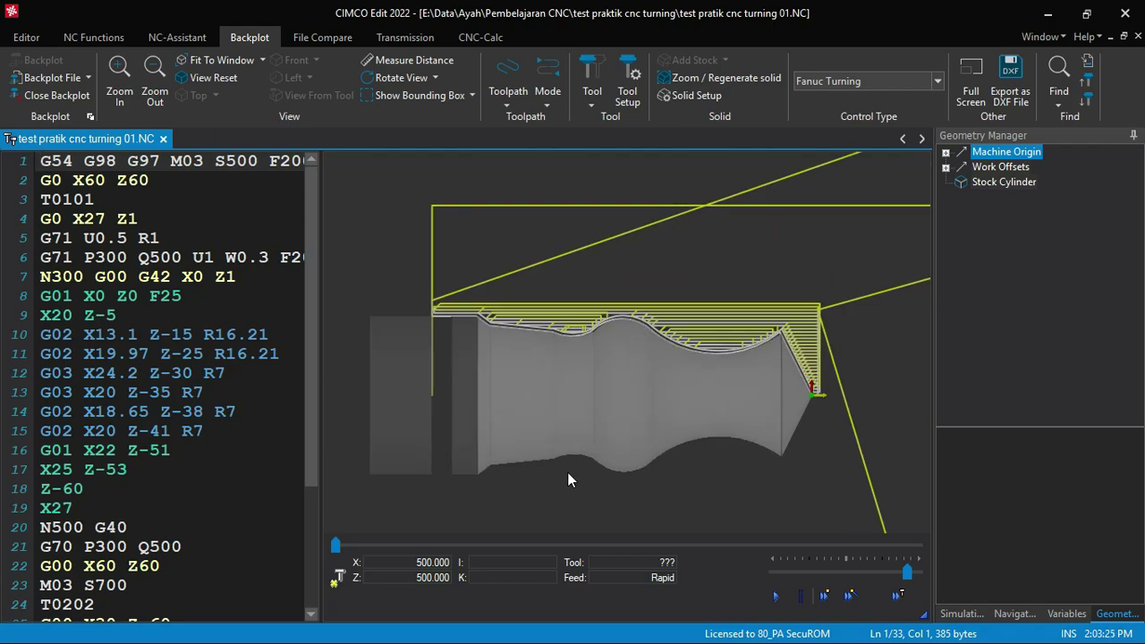